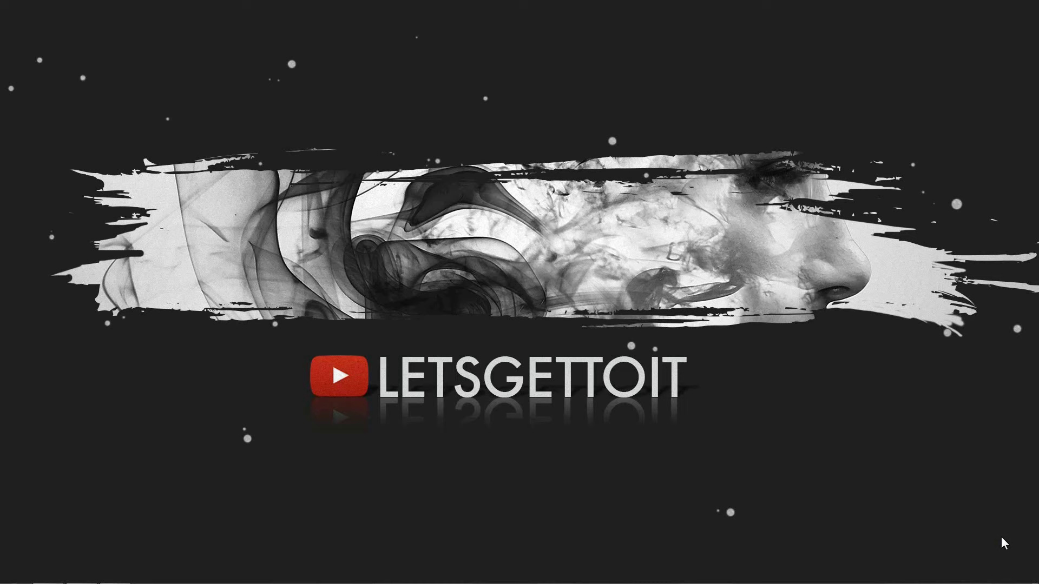
left_click(48, 574)
double_click(382, 138)
double_click(382, 138)
mouse_move(563, 583)
left_click(122, 578)
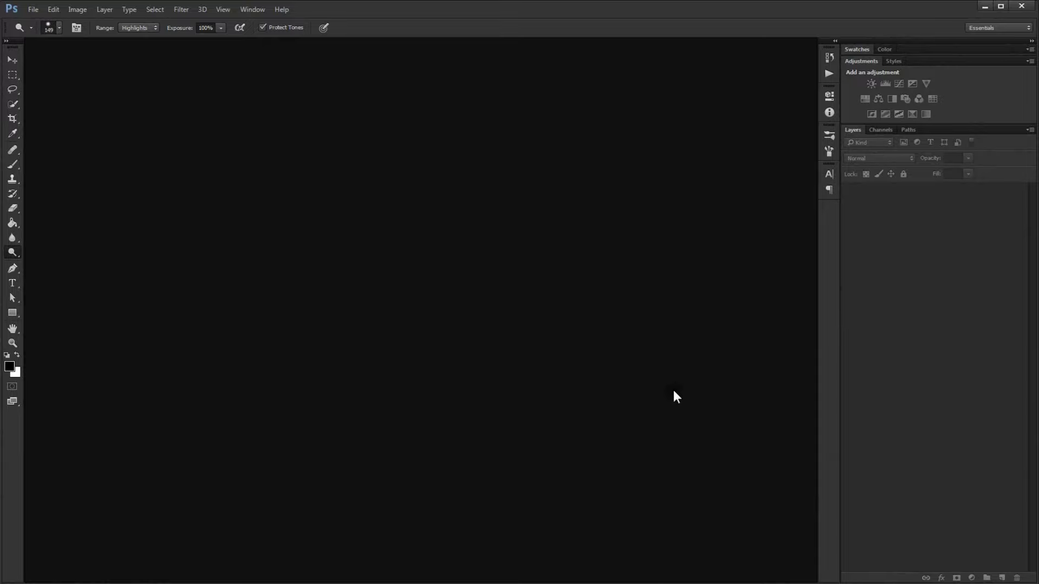
- Create a new 3000 x 2600 pixel document at 72 pixels/inch with a white background and fit it on screen
left_click(33, 10)
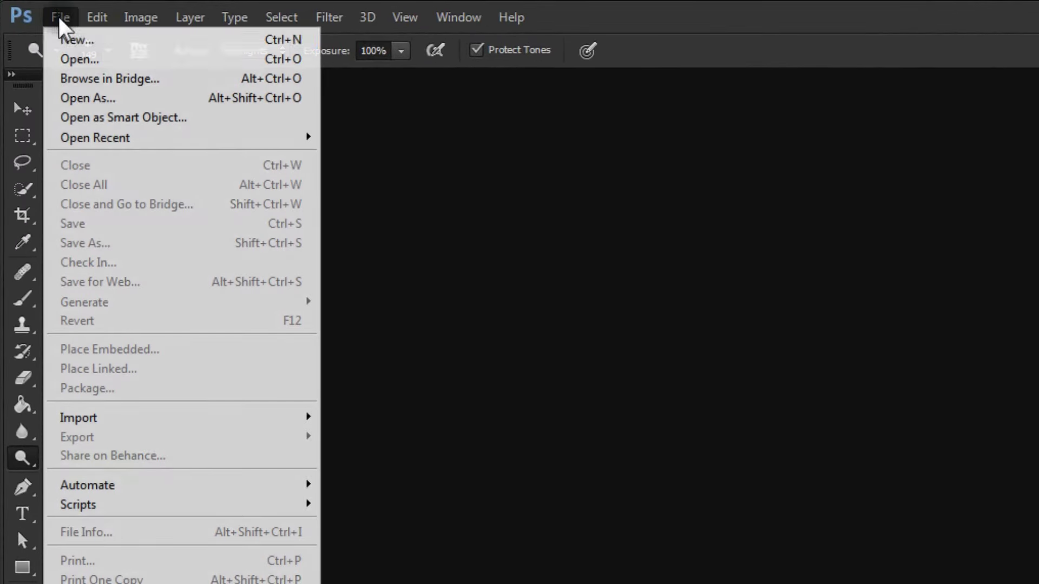
left_click(77, 40)
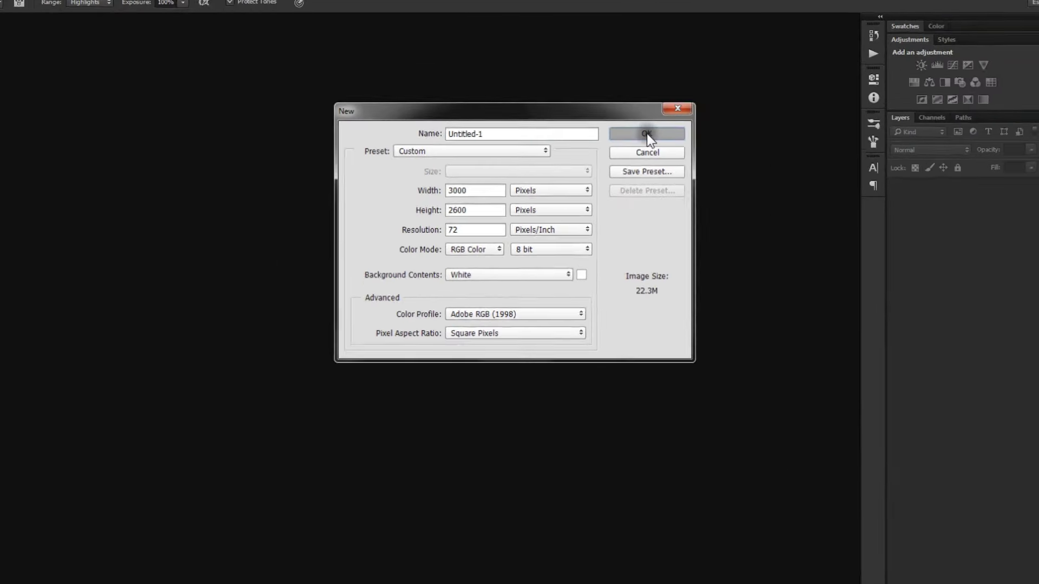
left_click(736, 81)
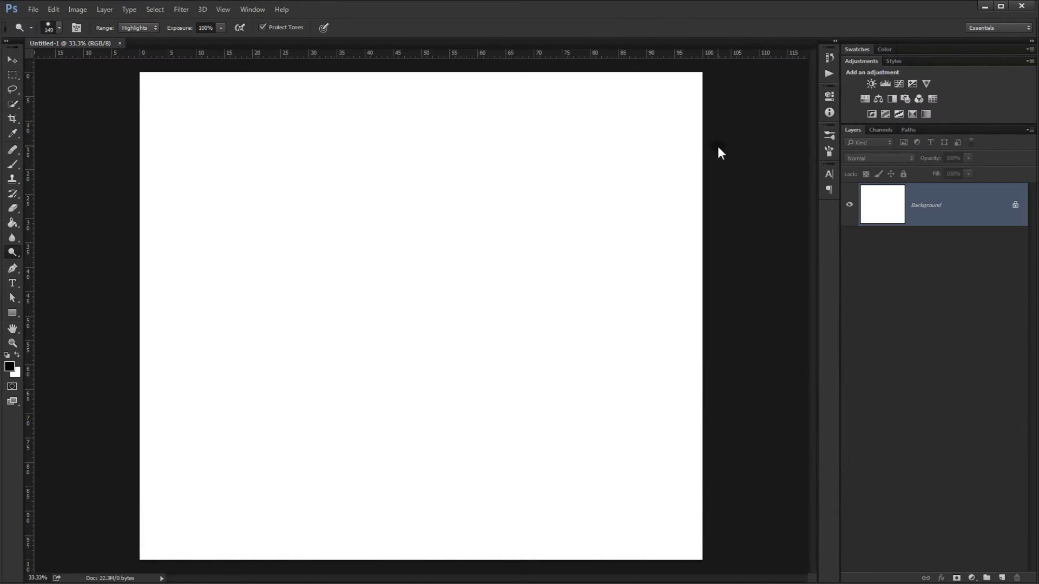
key("ctrl+0")
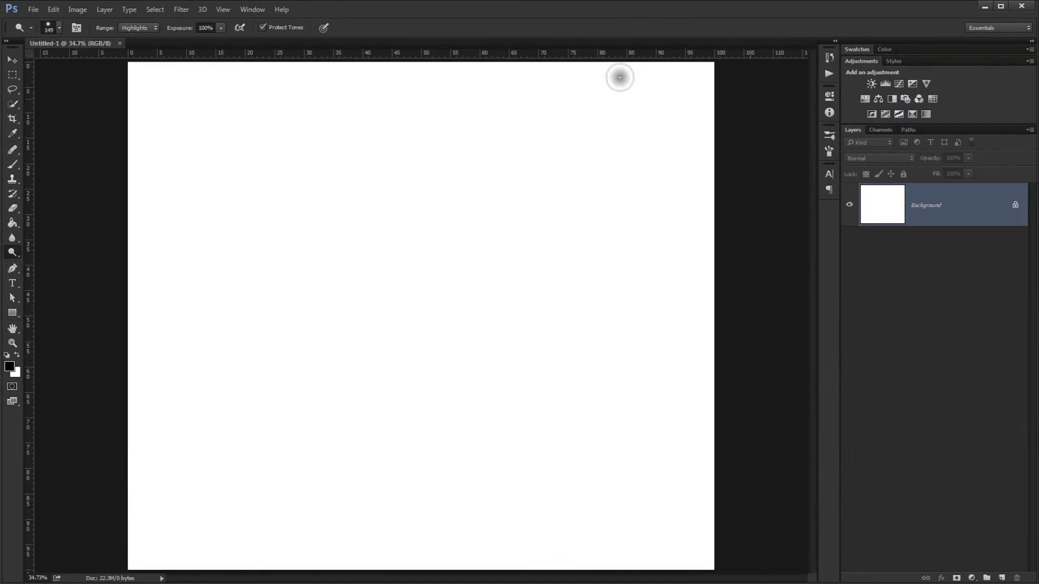
- Open the stock photo of the woman with braided hair in profile as a separate document
left_click(18, 60)
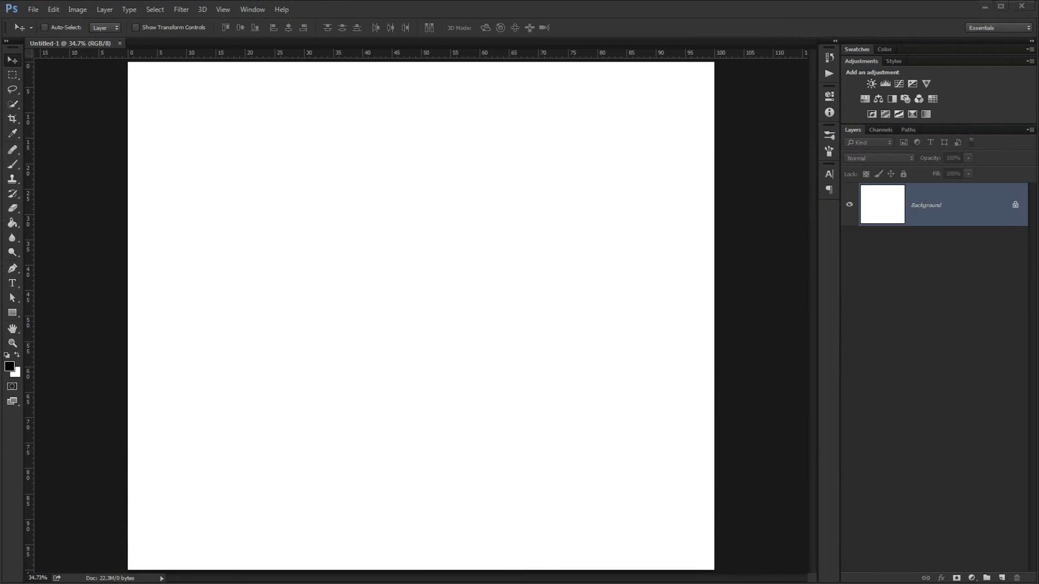
key("alt+Tab")
left_click(235, 122)
left_click_drag(226, 144, 14, 447)
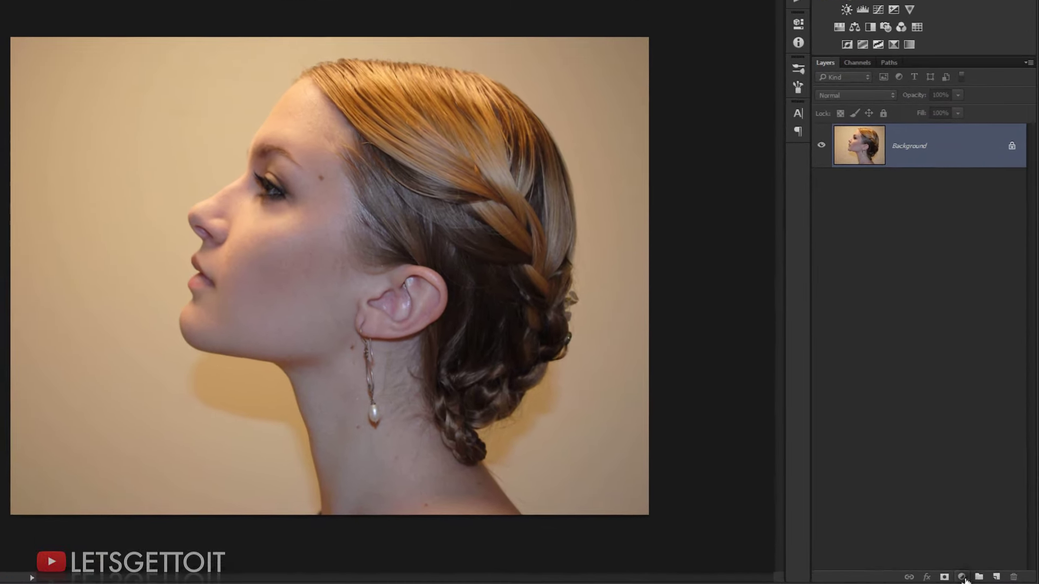
- Add a Levels adjustment layer above the photo with input levels 20, 0.53 and 242
left_click(972, 578)
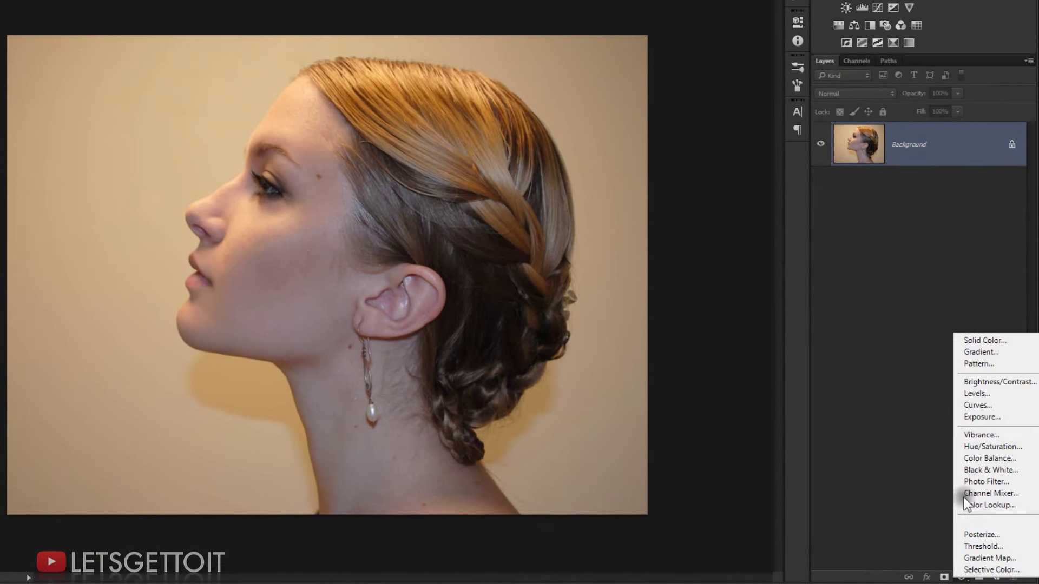
left_click(982, 395)
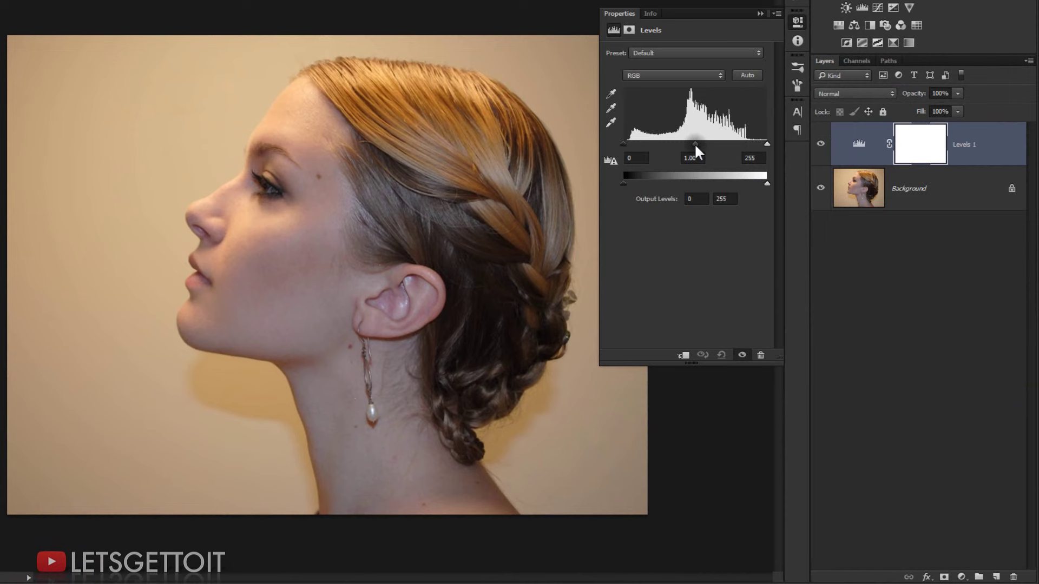
left_click_drag(695, 145, 759, 142)
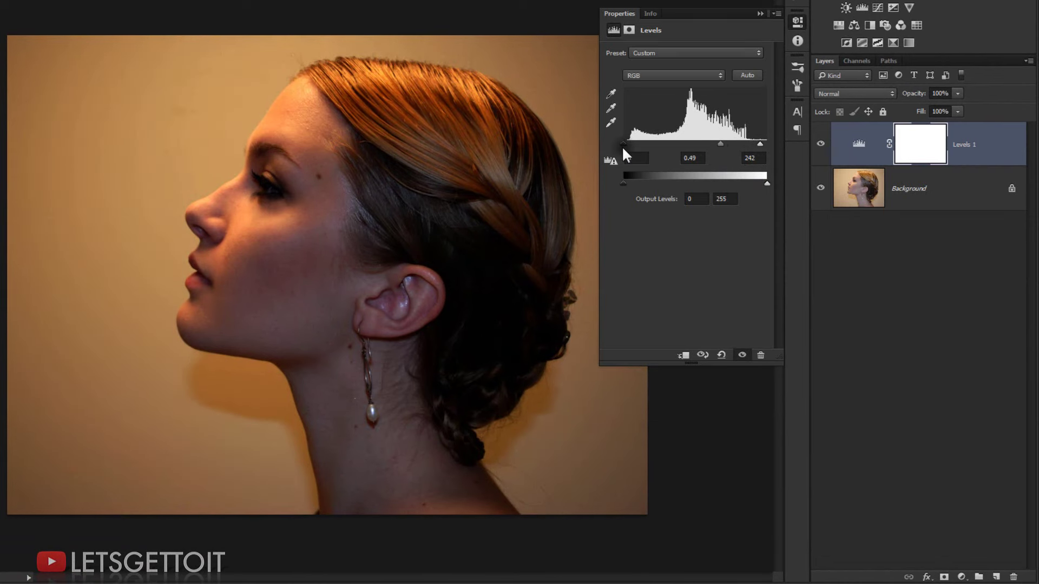
left_click_drag(623, 146, 635, 143)
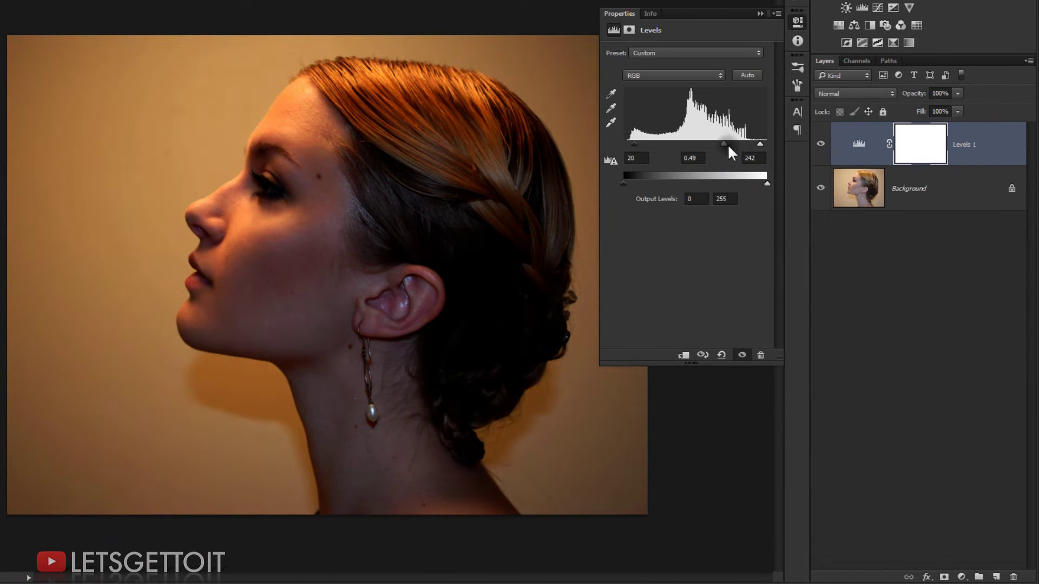
left_click_drag(724, 144, 722, 144)
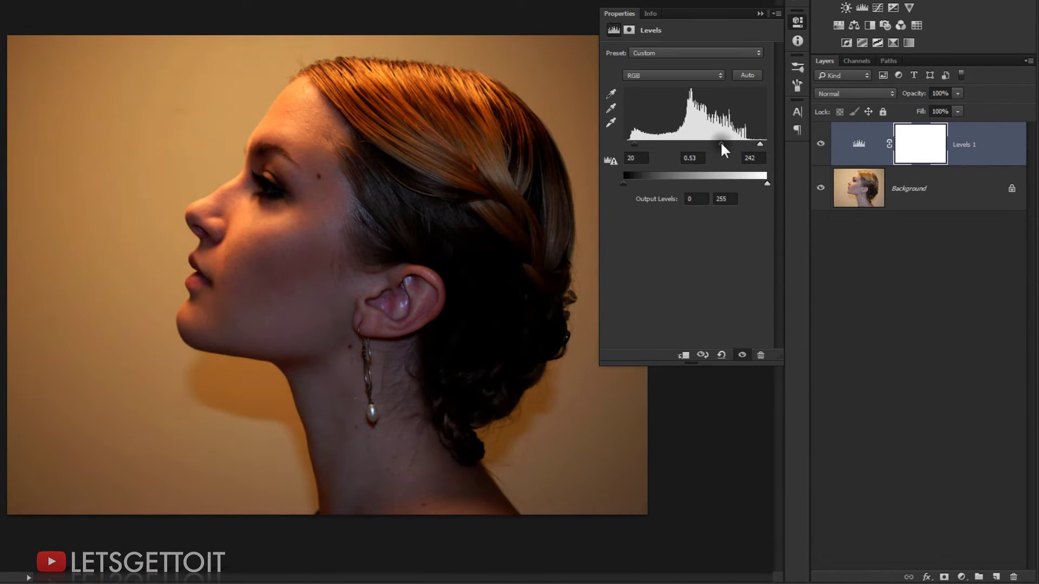
left_click(761, 12)
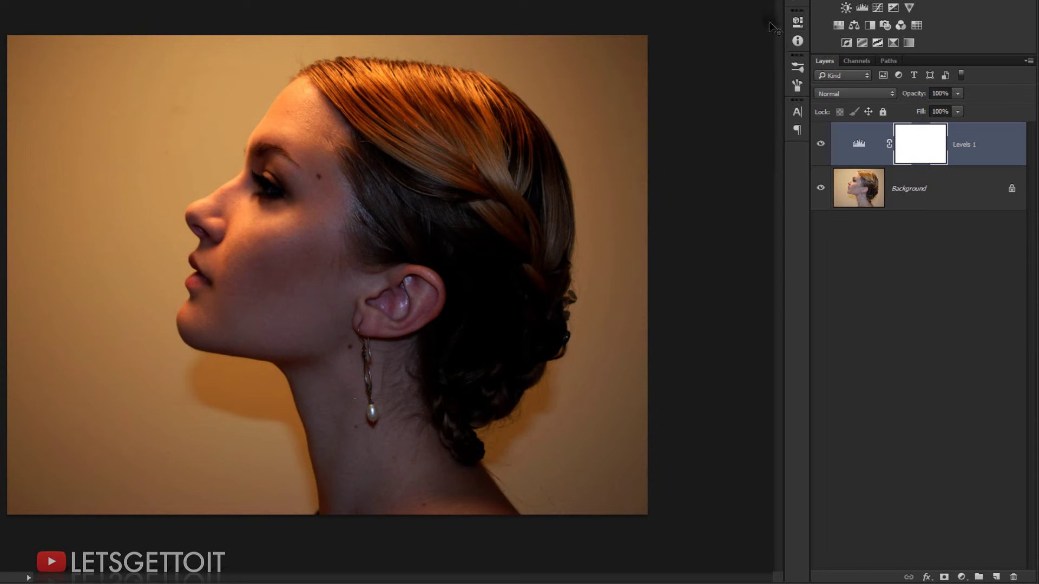
- Target the Background layer and display only its Blue channel
left_click(867, 192)
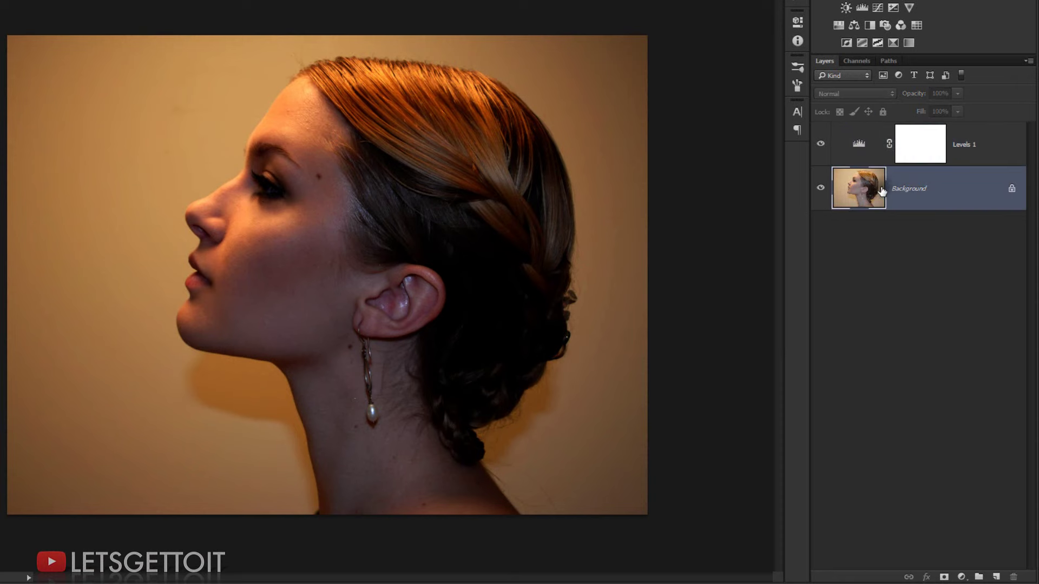
left_click(863, 59)
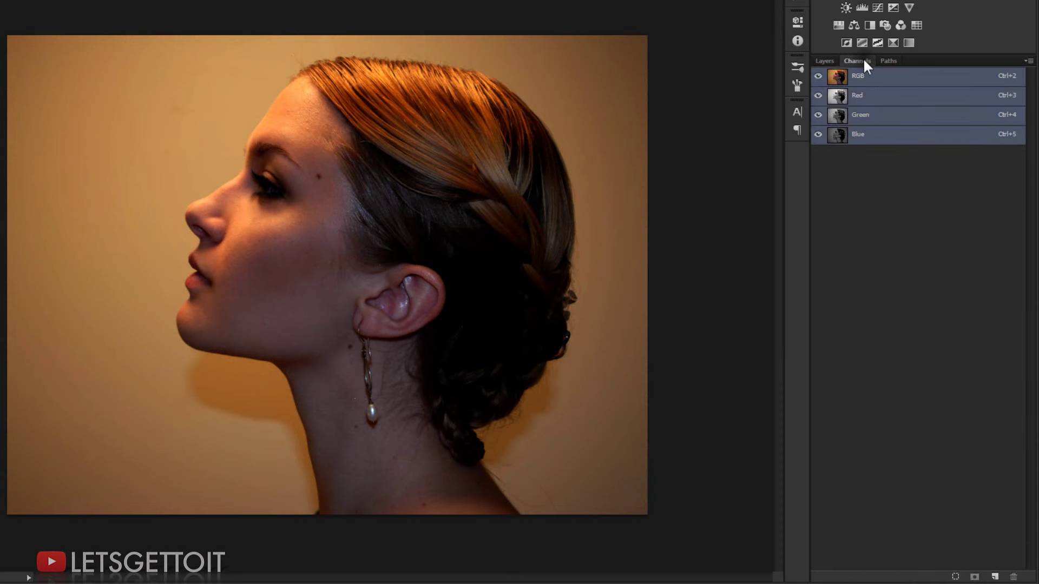
left_click(868, 138)
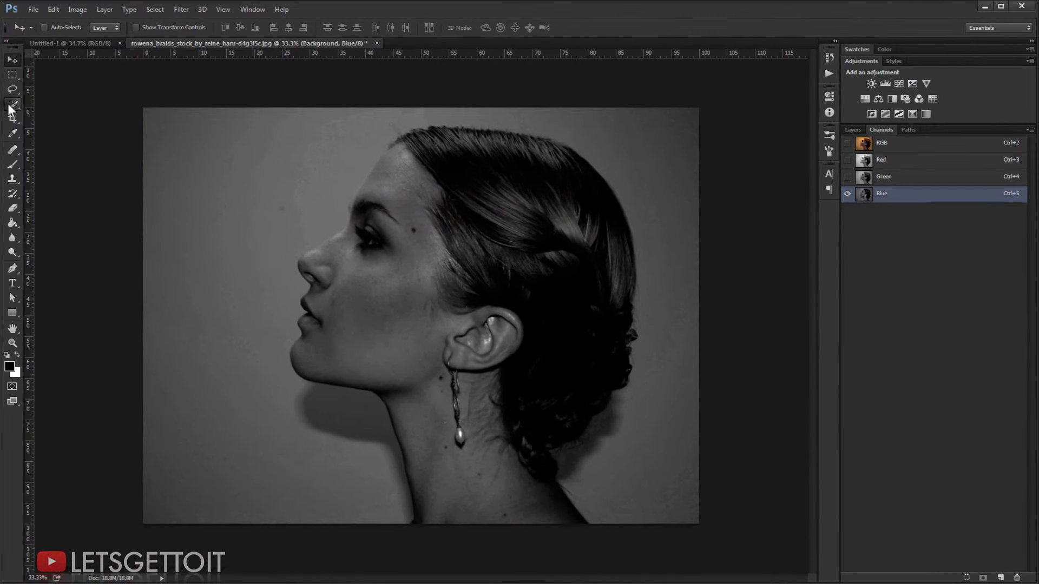
- Select the woman's whole head and neck with the Quick Selection tool, following the outline of the nose and forehead
left_click(12, 103)
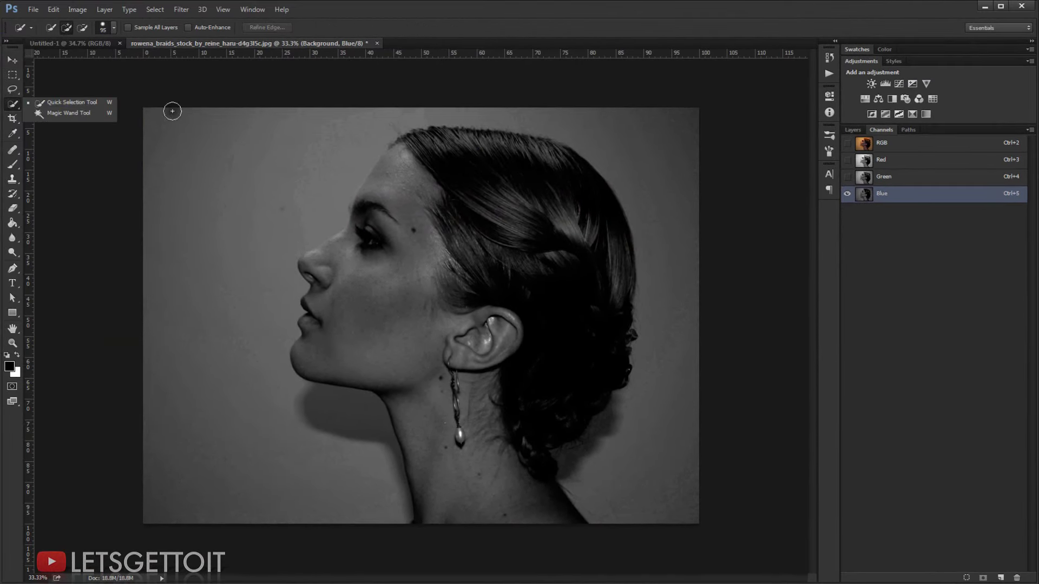
left_click(93, 102)
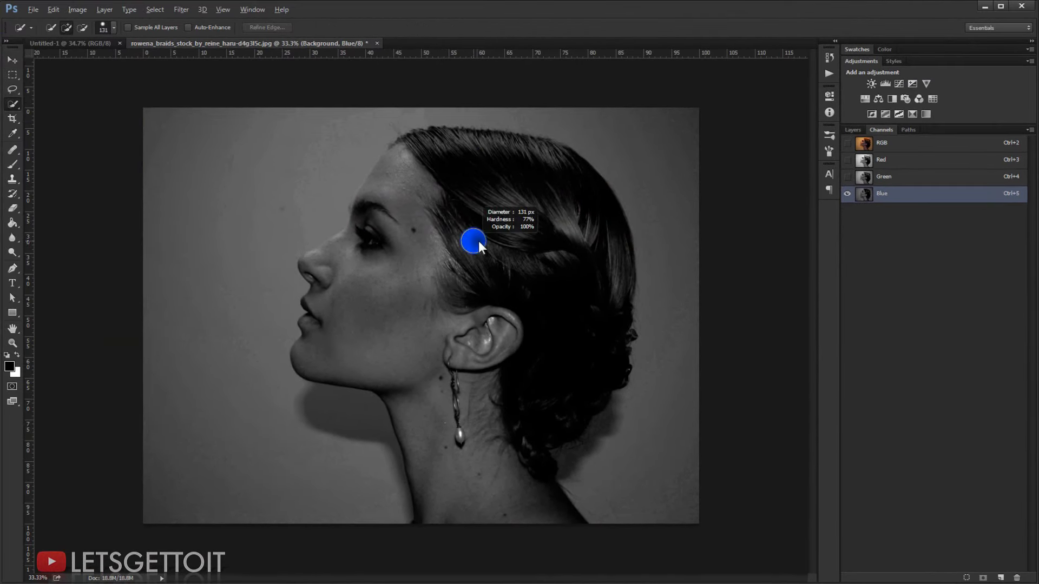
mouse_move(480, 206)
left_mouse_down()
mouse_move(448, 199)
mouse_move(508, 181)
mouse_move(565, 211)
mouse_move(578, 273)
left_mouse_up()
mouse_move(583, 317)
left_mouse_down()
mouse_move(525, 438)
mouse_move(535, 497)
mouse_move(443, 386)
mouse_move(413, 251)
mouse_move(416, 203)
mouse_move(403, 191)
mouse_move(334, 269)
left_mouse_up()
scroll(339, 262, "up", 2)
mouse_move(359, 226)
left_mouse_down()
mouse_move(318, 229)
mouse_move(281, 264)
left_mouse_up()
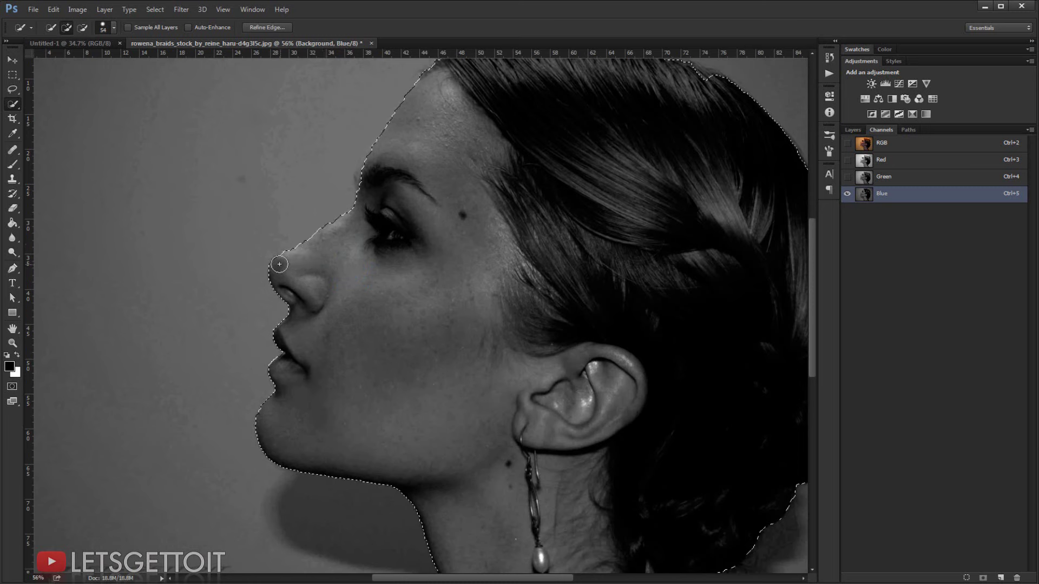
left_click_drag(366, 190, 369, 165)
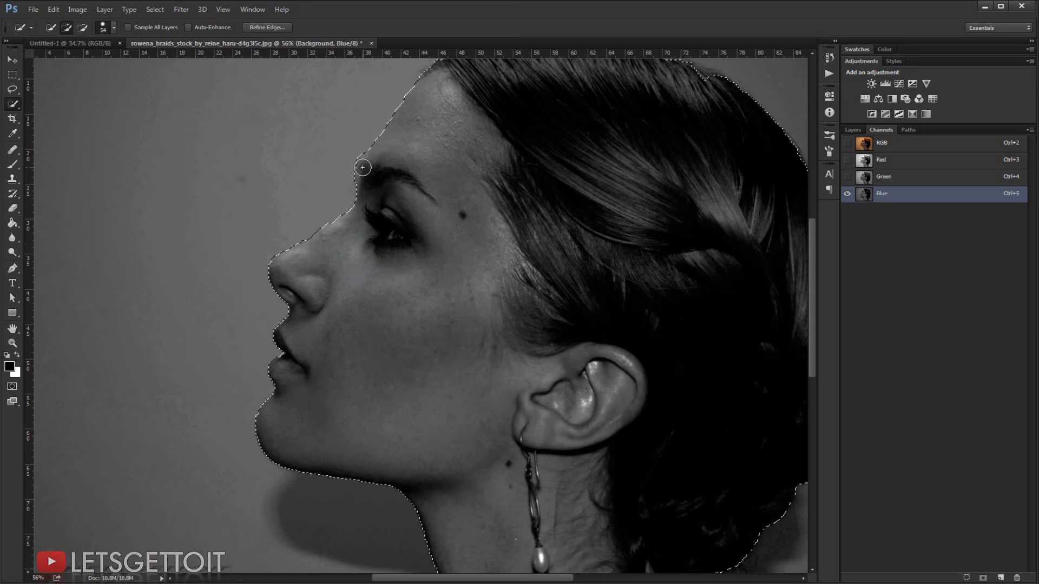
scroll(363, 167, "down", 4)
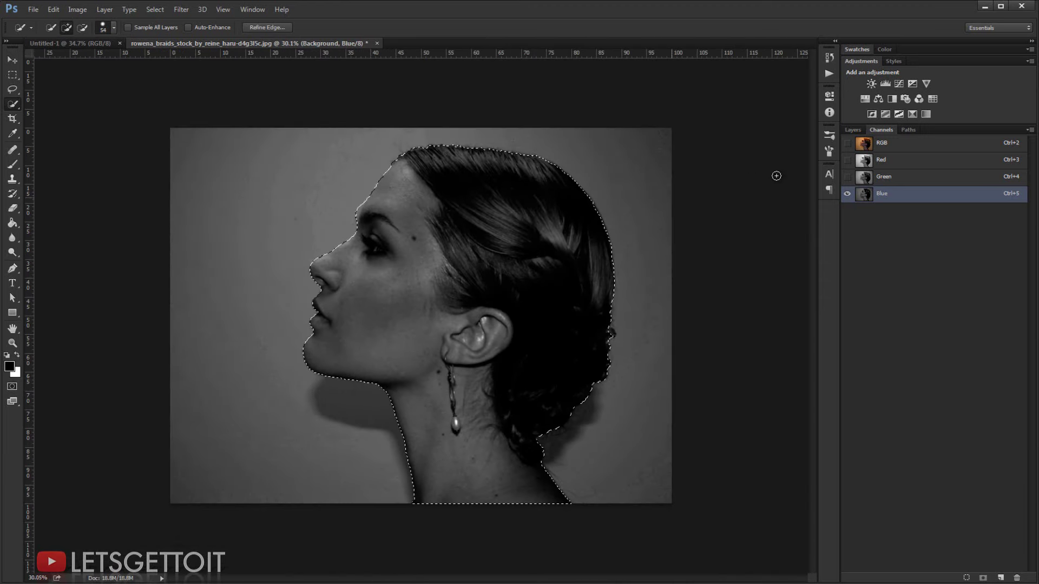
- Restore the full RGB view and delete the Levels adjustment layer, keeping the selection active
left_click(893, 144)
left_click(854, 131)
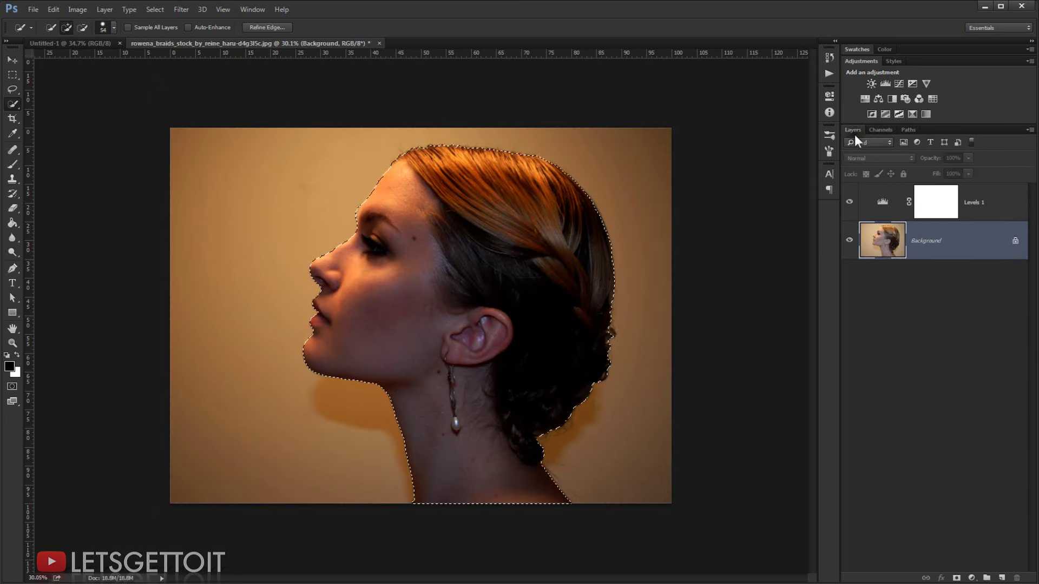
left_click(986, 204)
left_click_drag(987, 206, 1017, 578)
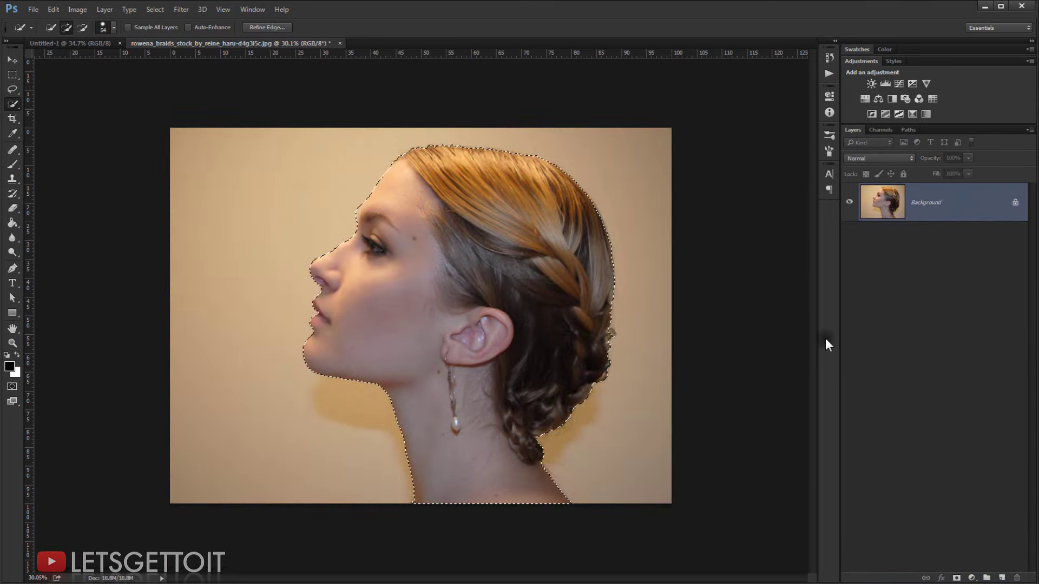
- Refine the selection edge with Smart Radius on, brushing along the hair outline at size 91 and outputting to Selection
key("ctrl+0")
key("ctrl+1")
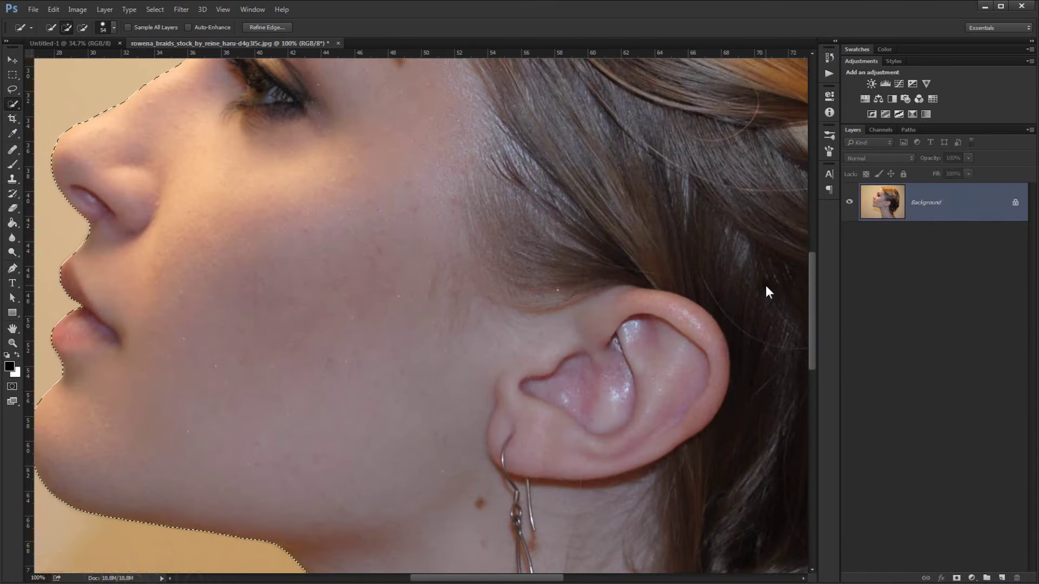
scroll(680, 284, "down", 5)
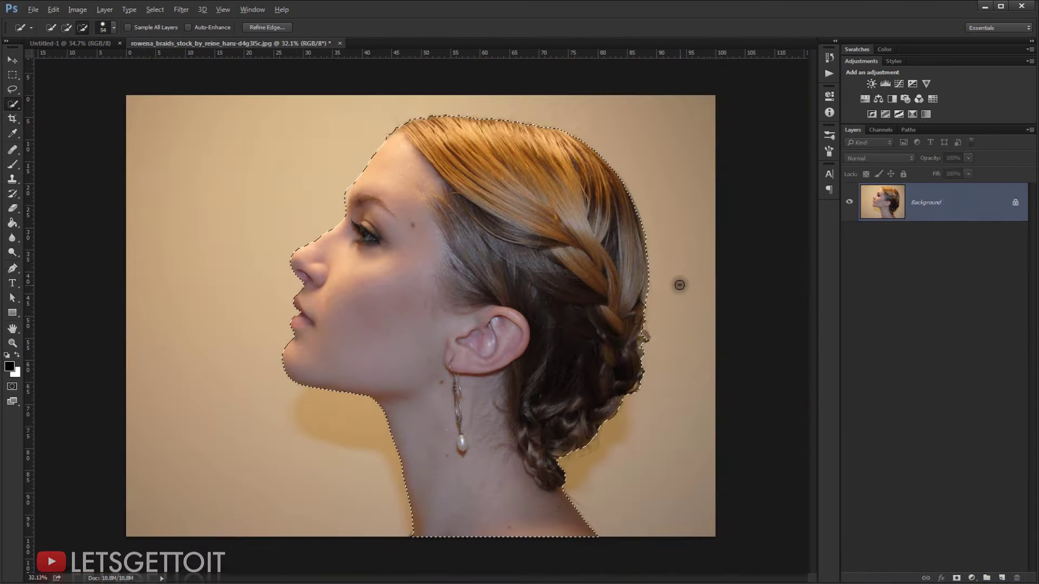
scroll(680, 285, "down", 1)
left_click(267, 27)
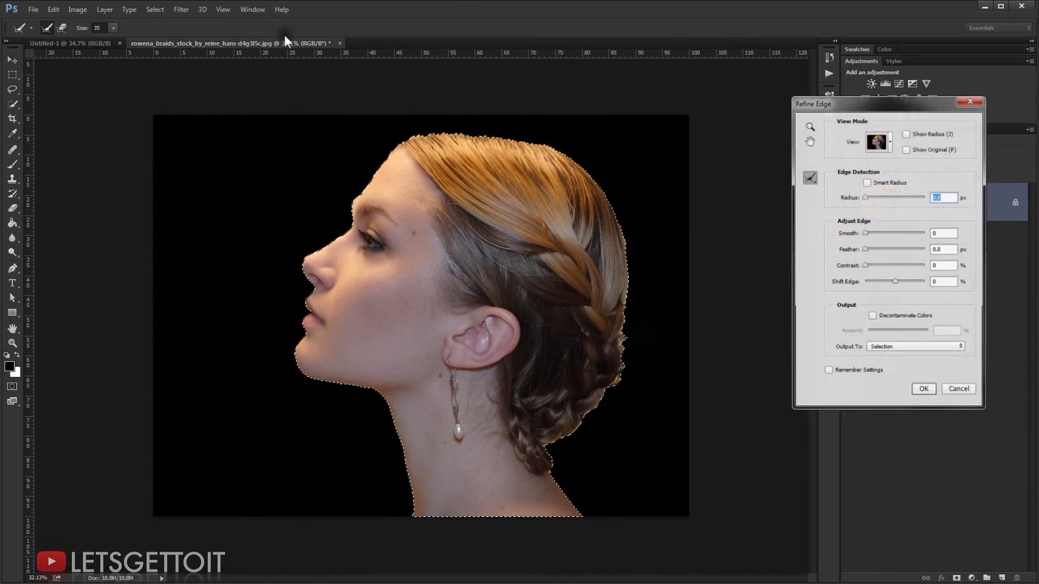
left_click(867, 183)
right_click(430, 139, "alt")
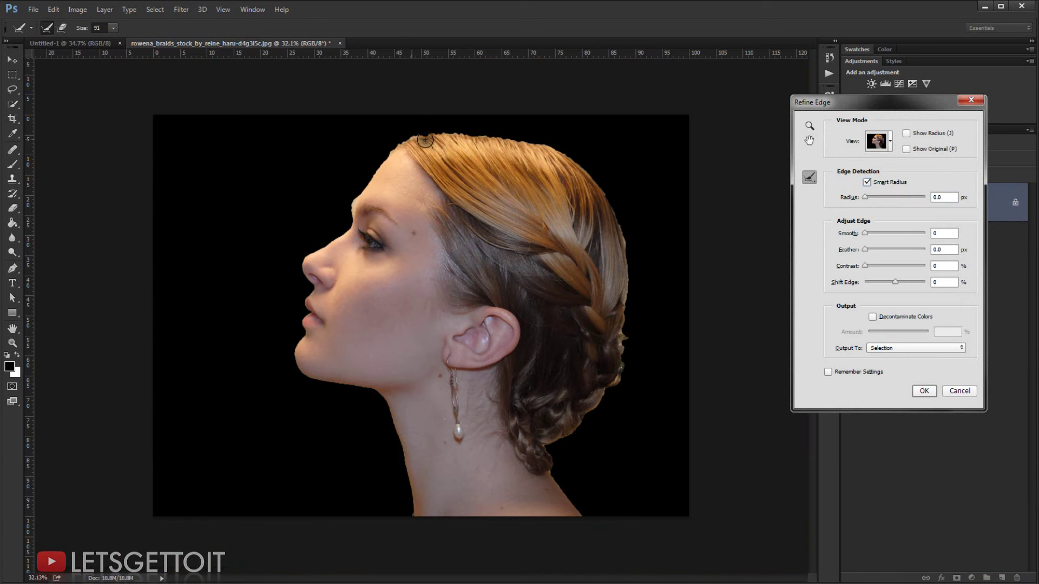
mouse_move(418, 141)
left_mouse_down()
mouse_move(573, 158)
mouse_move(605, 205)
mouse_move(626, 270)
mouse_move(625, 354)
mouse_move(602, 396)
mouse_move(548, 444)
mouse_move(596, 515)
left_mouse_up()
scroll(463, 255, "down", 2)
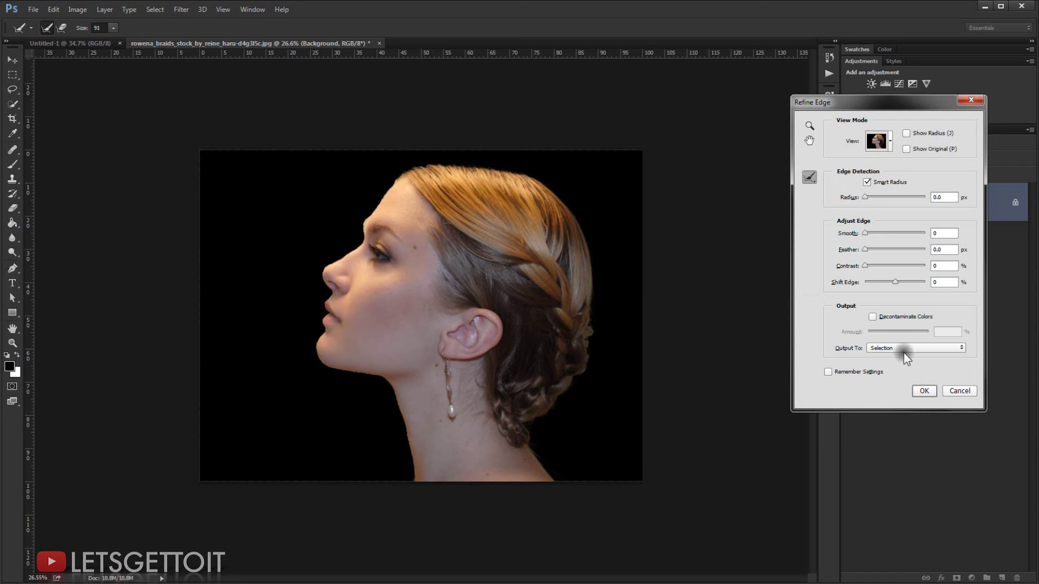
left_click(925, 391)
- Add a layer mask from the selection to hide the photo's background around the woman
key("v")
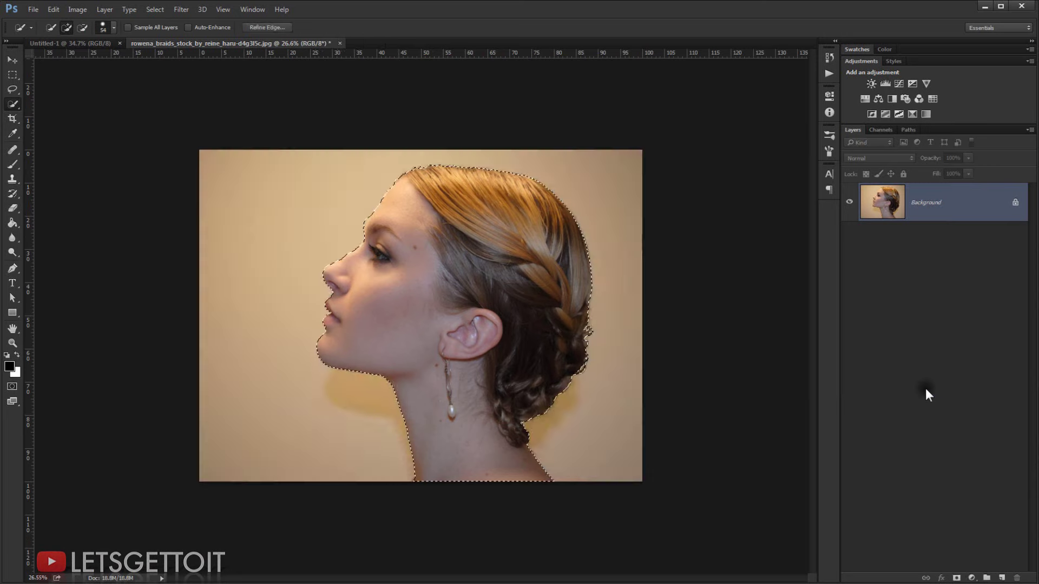
scroll(706, 164, "up", 1)
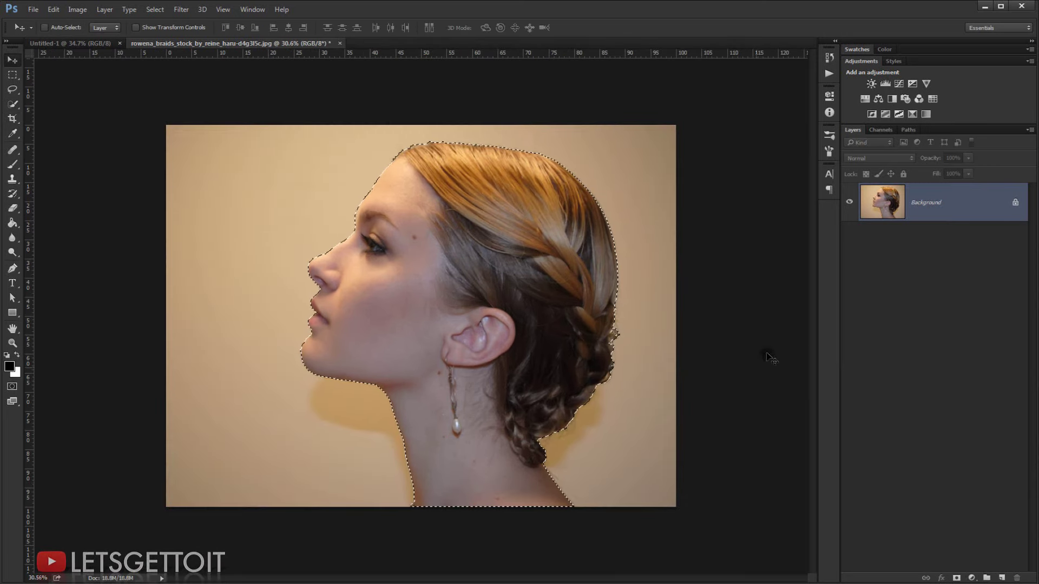
left_click(957, 578)
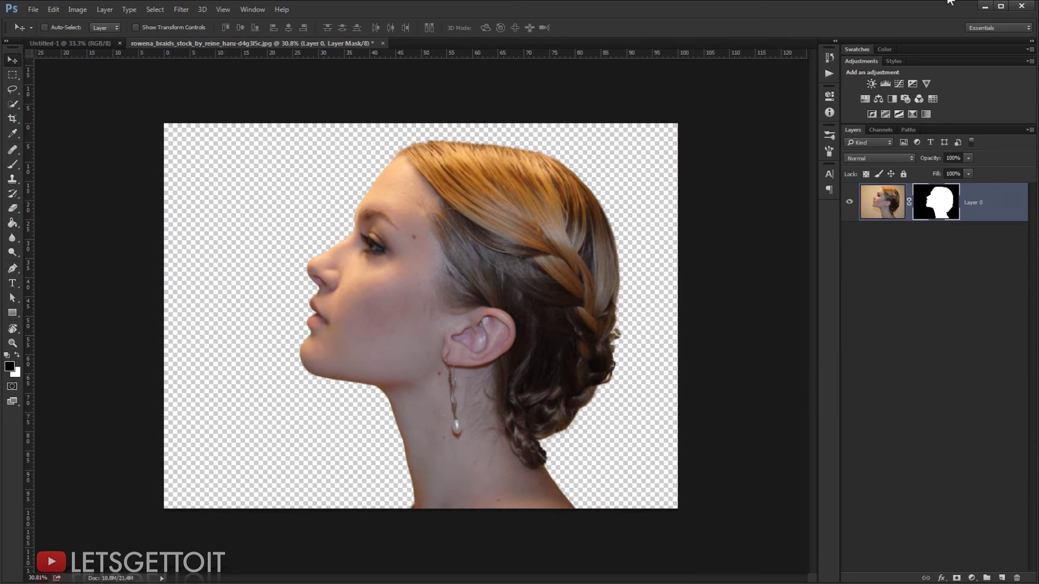
- Bring the masked woman into the Untitled-1 document and convert her layer to a smart object
left_click_drag(392, 206, 413, 219)
key("ctrl+minus")
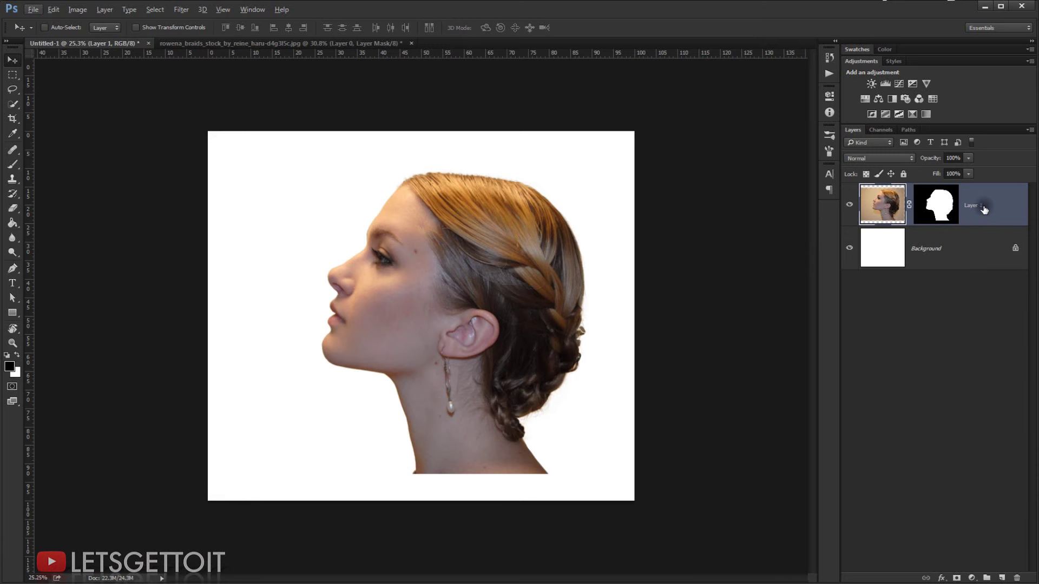
right_click(984, 210)
left_click(974, 276)
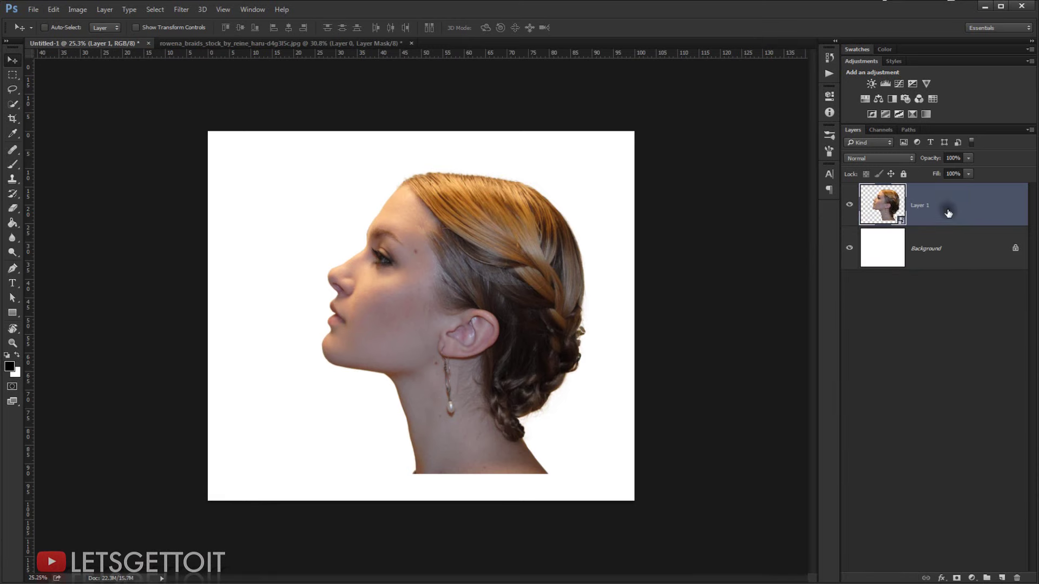
- Scale the woman's smart object proportionally to about 57% and position it near the canvas centre
key("ctrl+t")
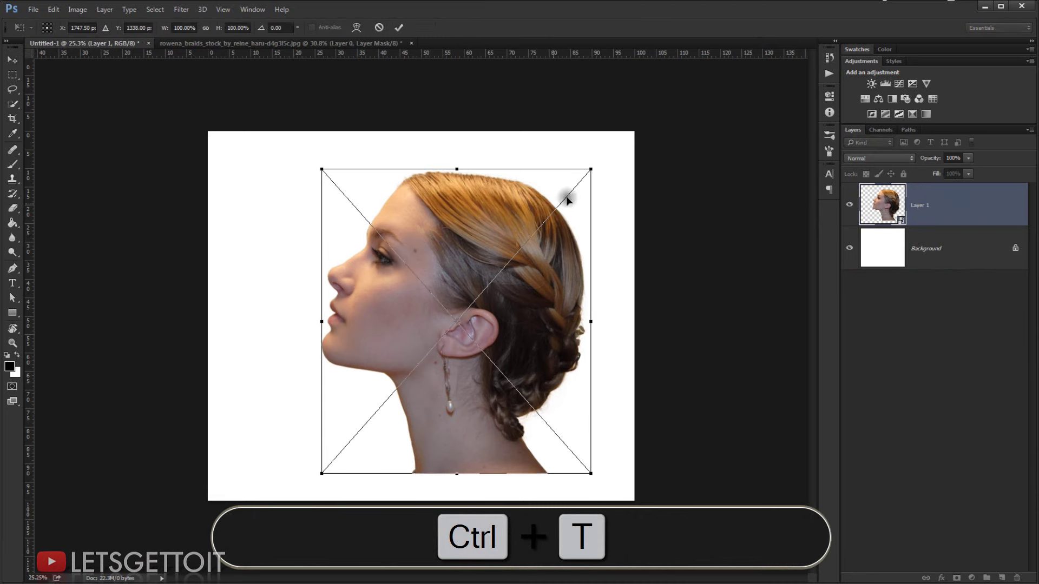
left_click_drag(591, 169, 526, 261)
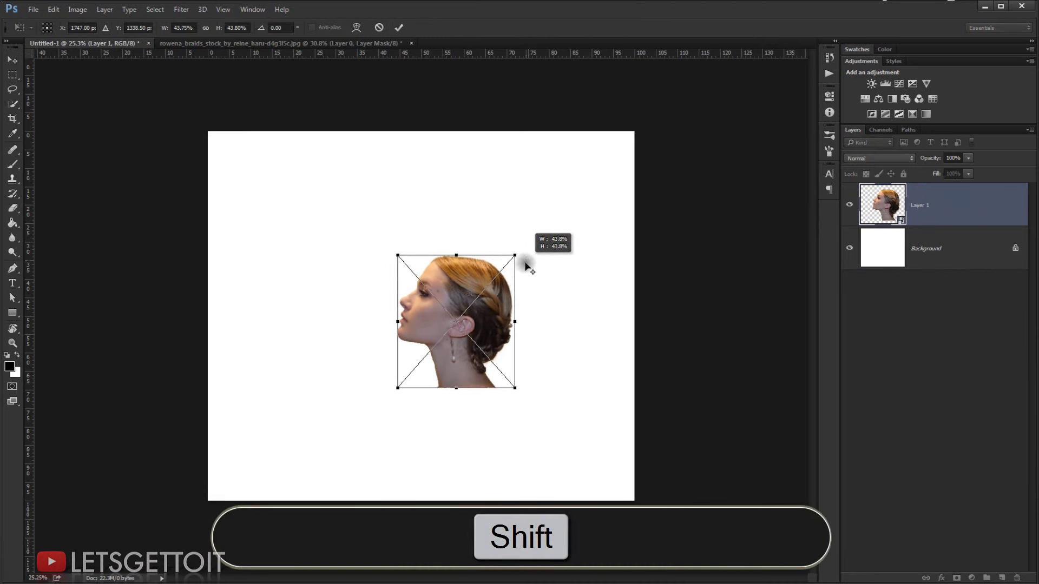
left_click_drag(496, 312, 472, 297)
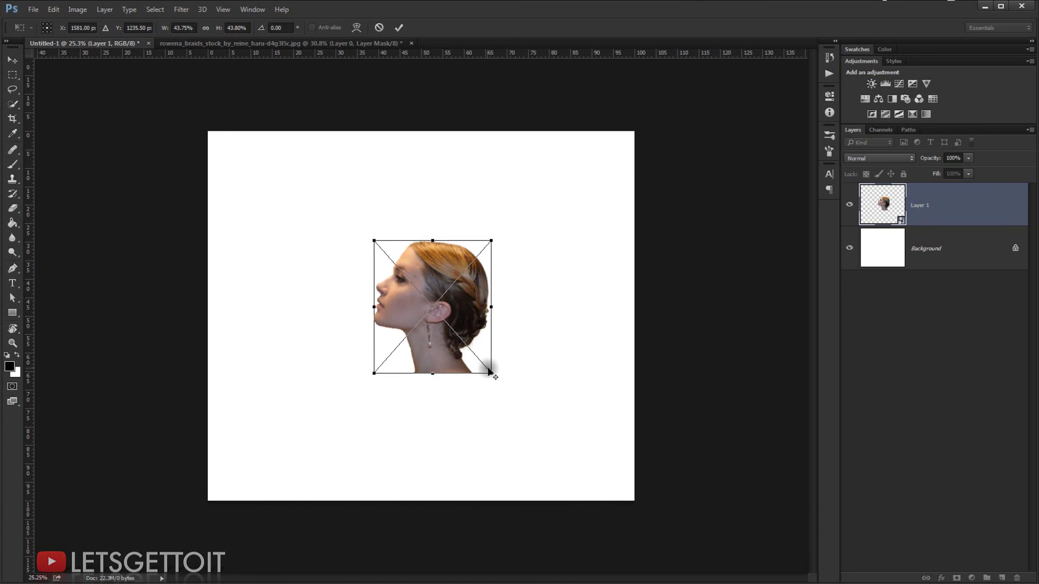
left_click_drag(492, 372, 511, 396)
- Flip the woman horizontally, rotate her 30° so she looks slightly downward near the canvas centre, and apply the transform
right_click(482, 282)
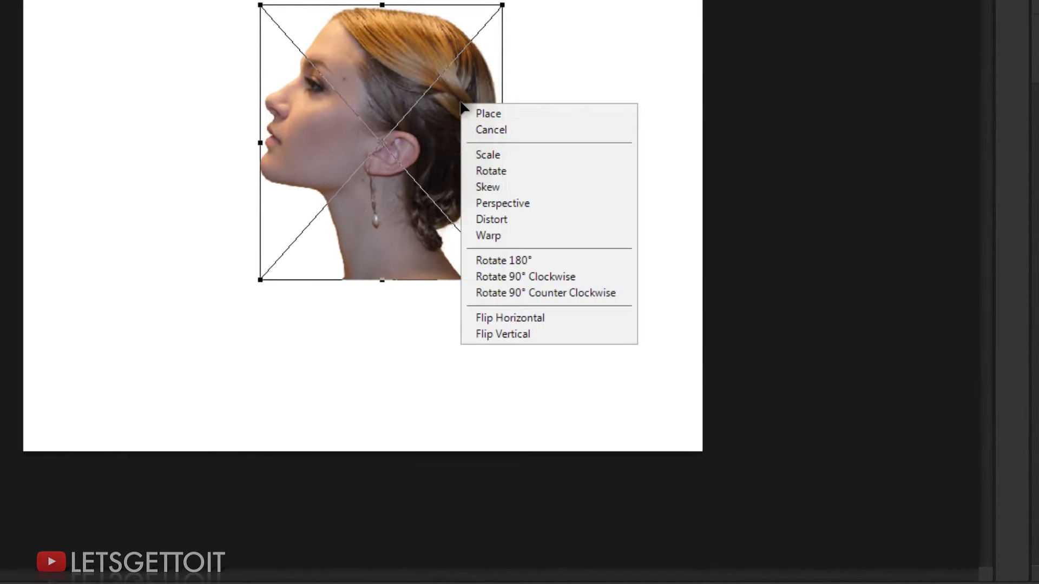
left_click(532, 318)
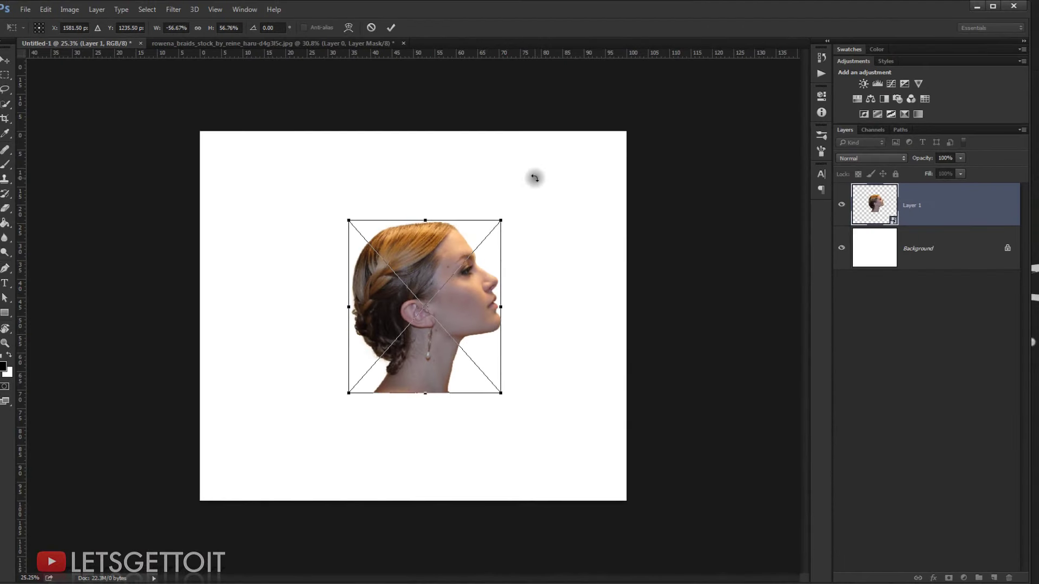
left_click_drag(534, 178, 549, 249)
left_click_drag(475, 308, 489, 307)
key("Return")
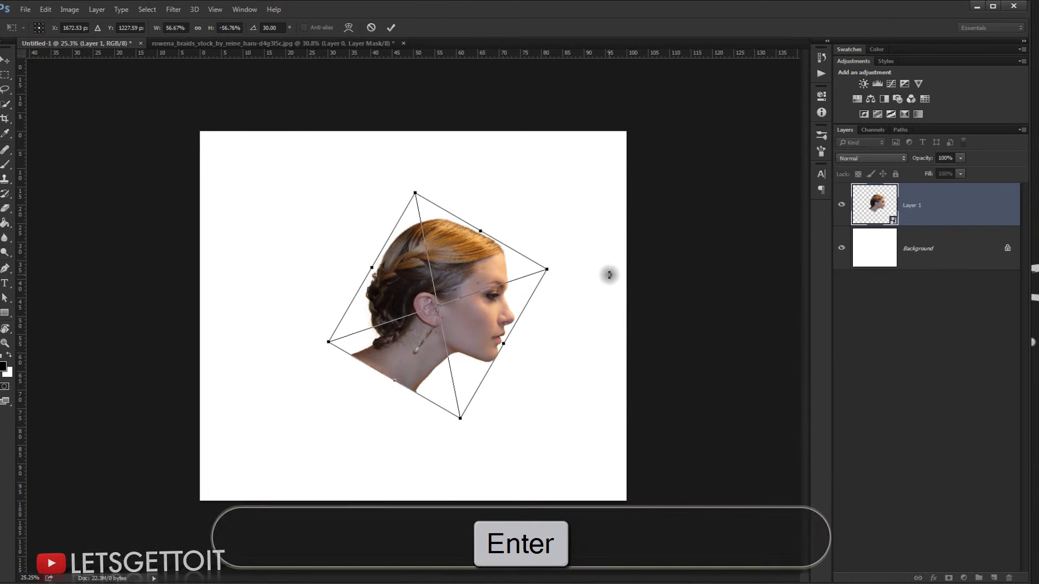
key("ctrl+0")
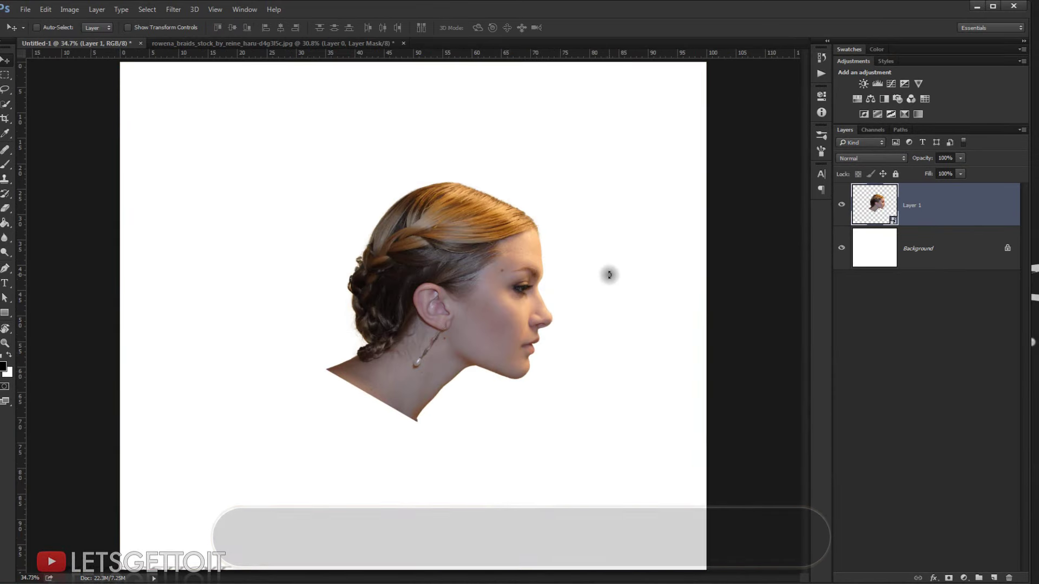
- Add a Gradient Fill layer directly above the Background using the Black, White preset
left_click(972, 255)
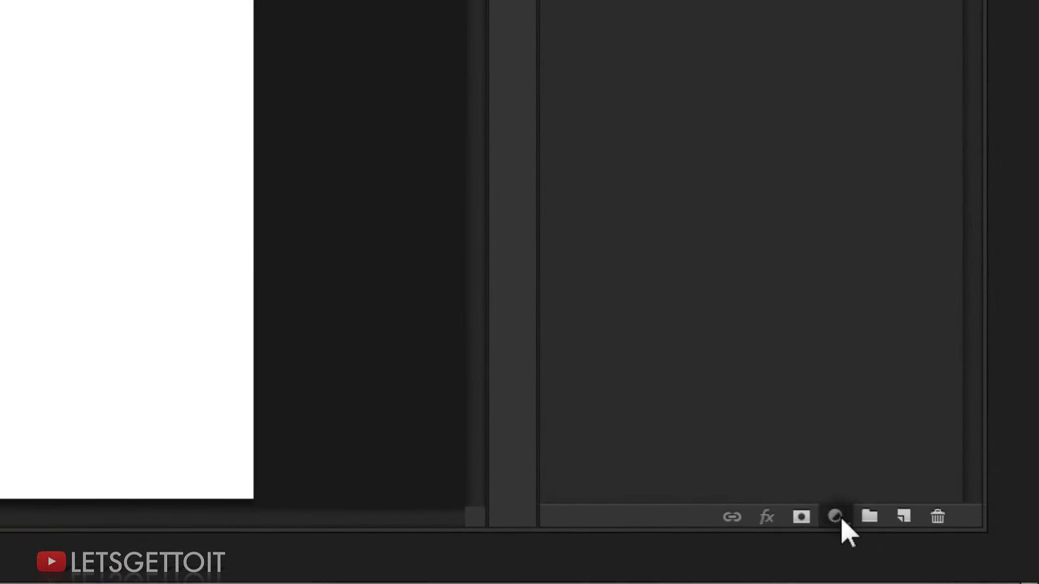
left_click(964, 578)
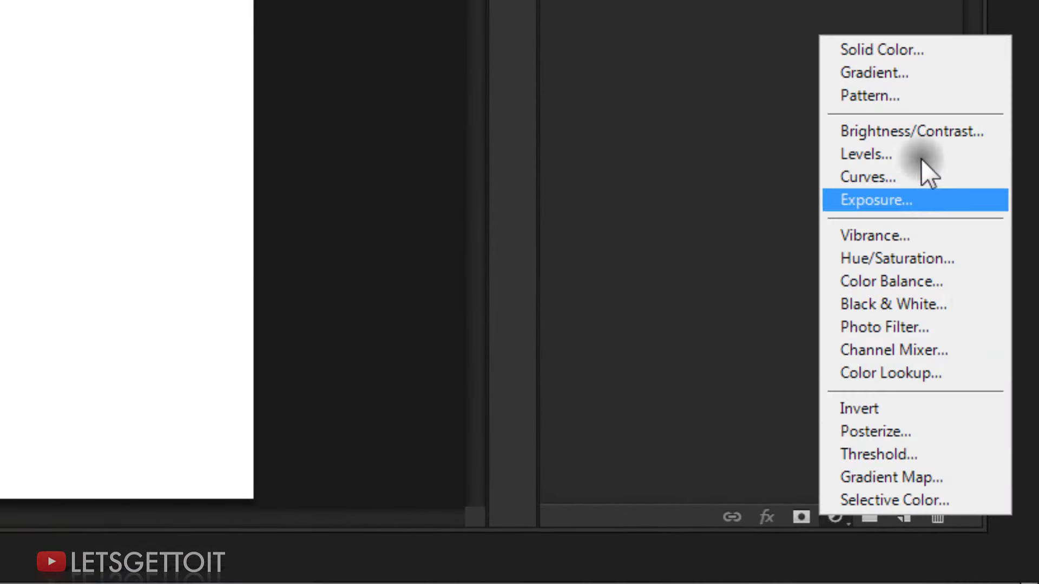
left_click(875, 70)
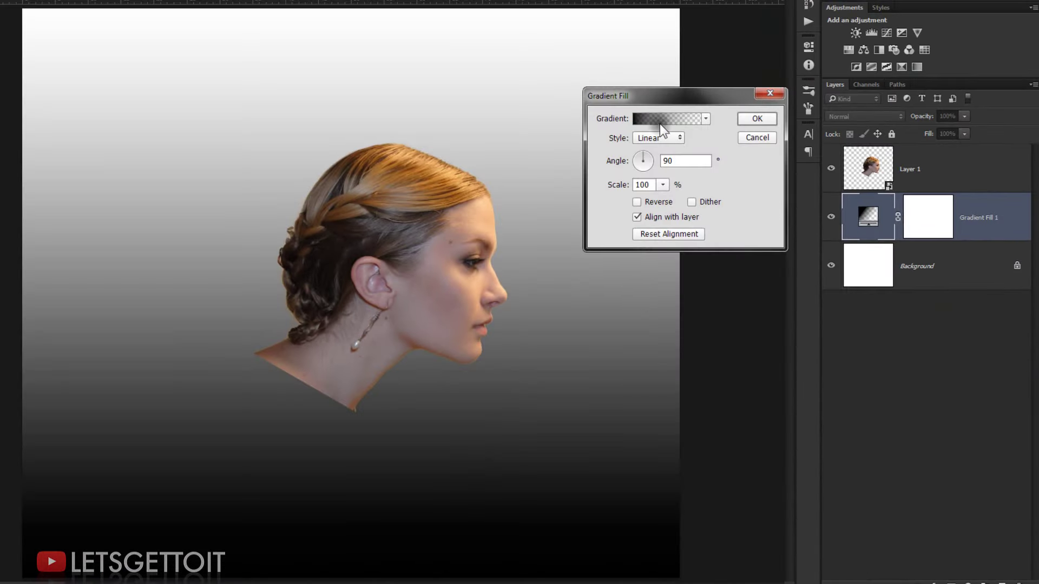
left_click(667, 119)
left_click(727, 183)
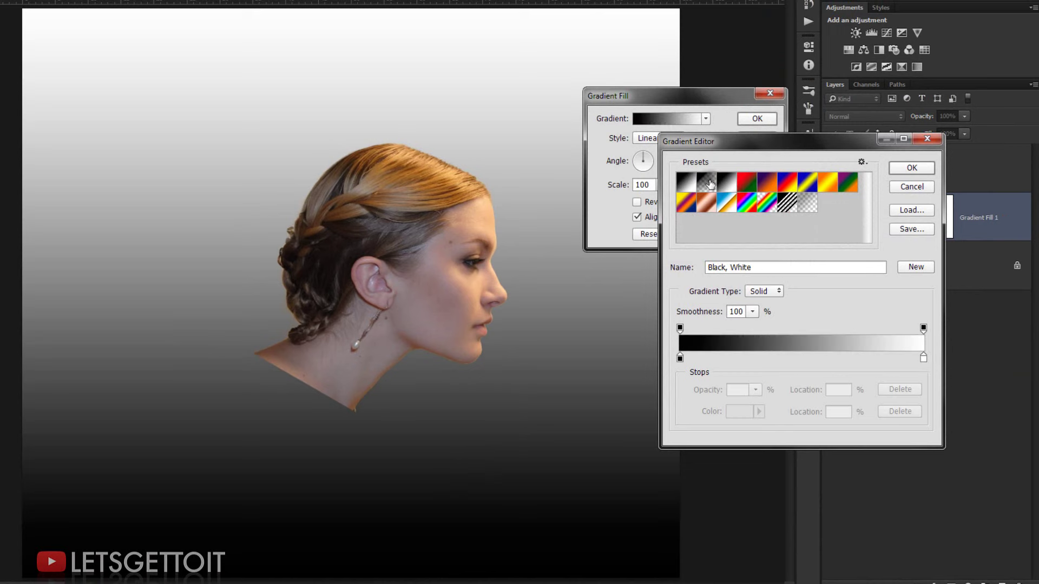
- Change the gradient's black colour stop to neutral grey at 50% brightness (808080) and accept the edited gradient
double_click(681, 361)
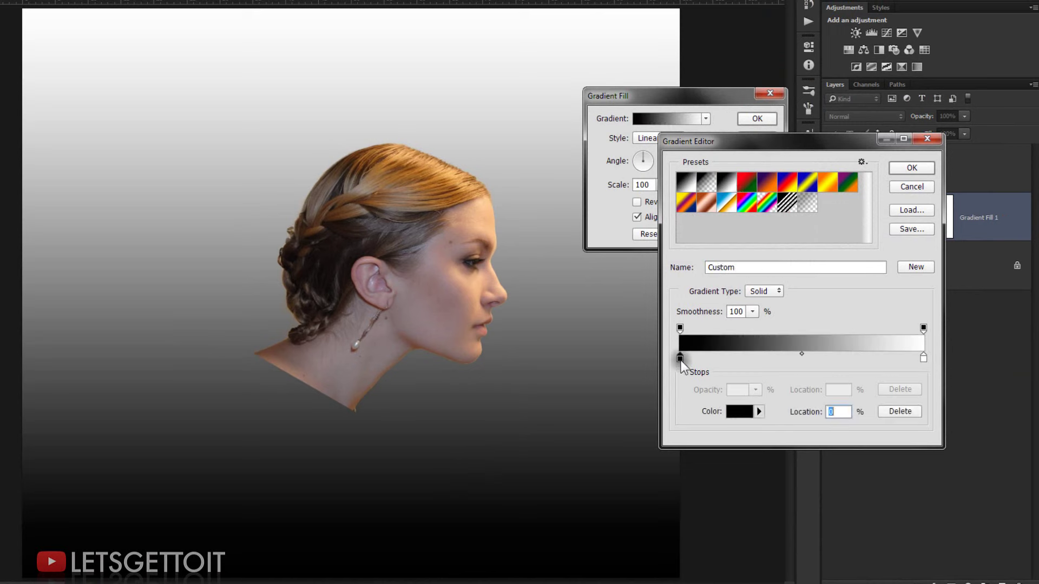
left_click(630, 221)
left_click_drag(630, 220, 628, 227)
left_click_drag(865, 262, 814, 261)
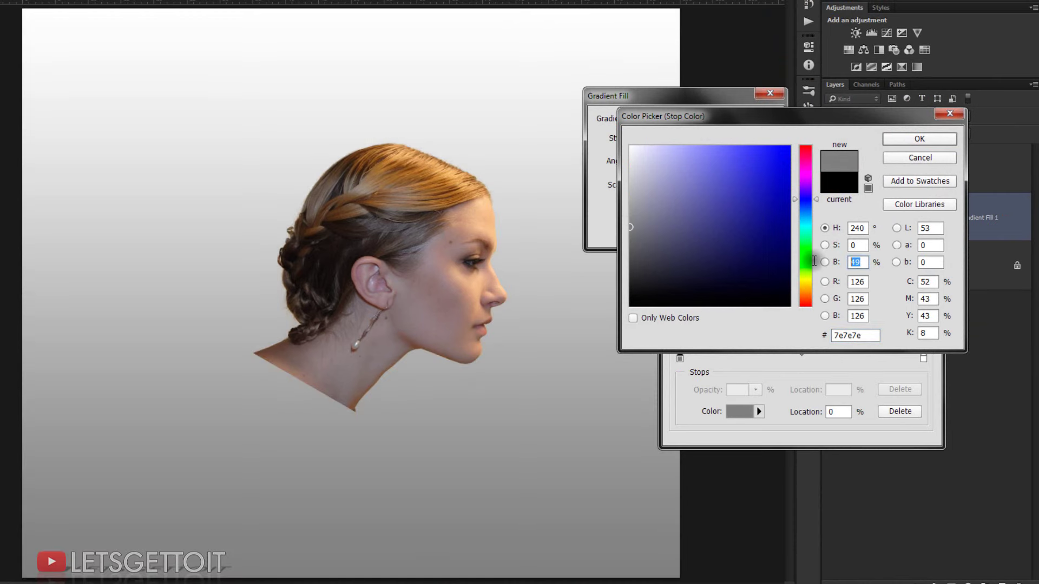
type("50")
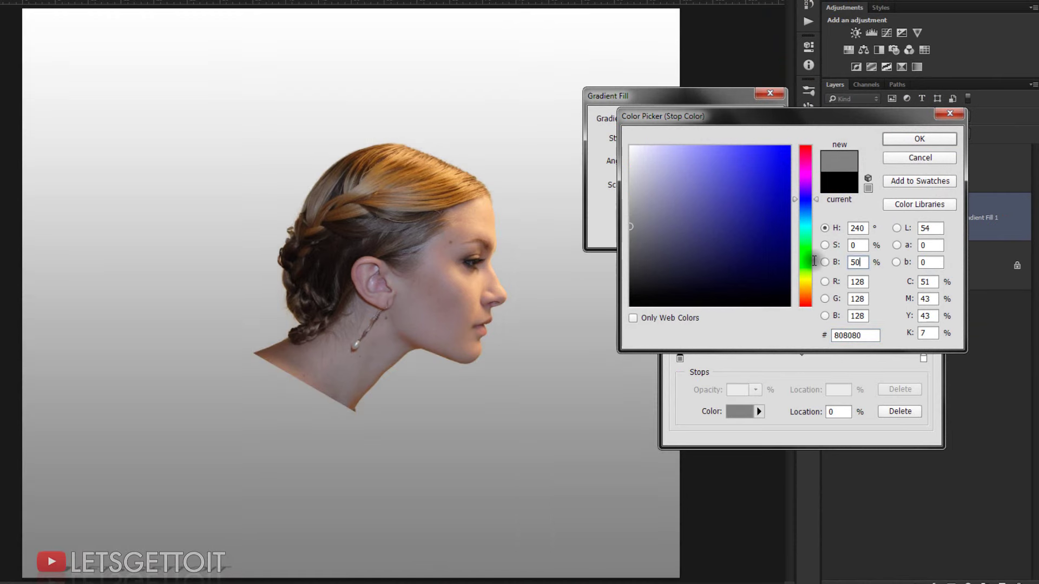
left_click(919, 139)
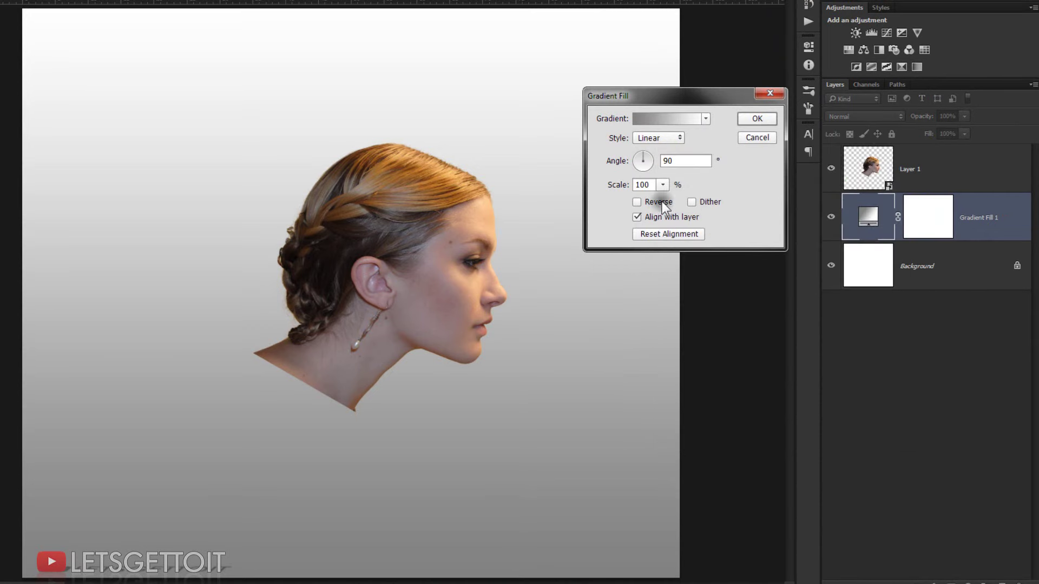
- Make the gradient fill Radial and reversed, with a scale of 180% and an angle of 45°
left_click(648, 137)
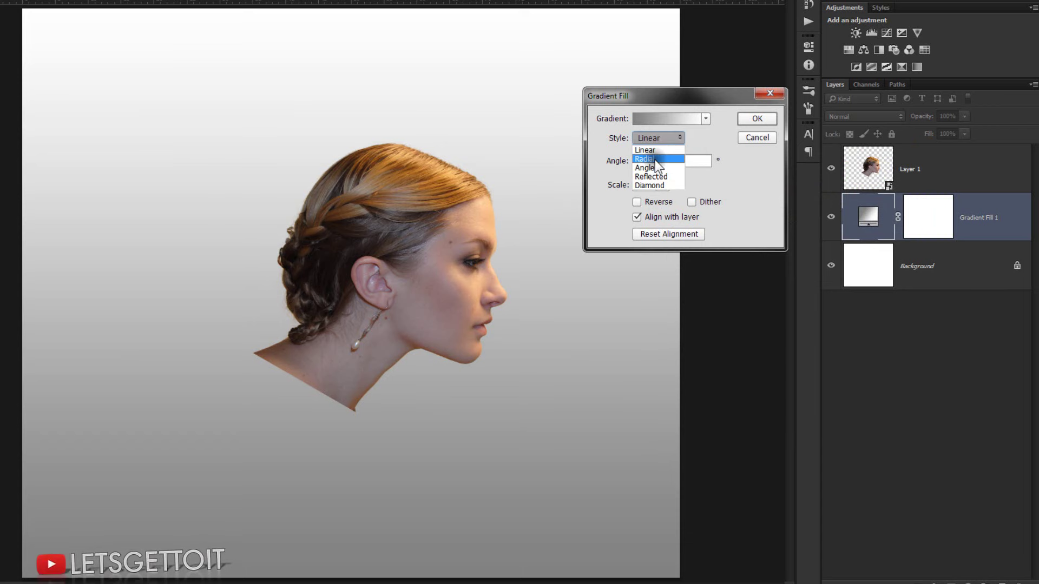
left_click(653, 147)
left_click(657, 202)
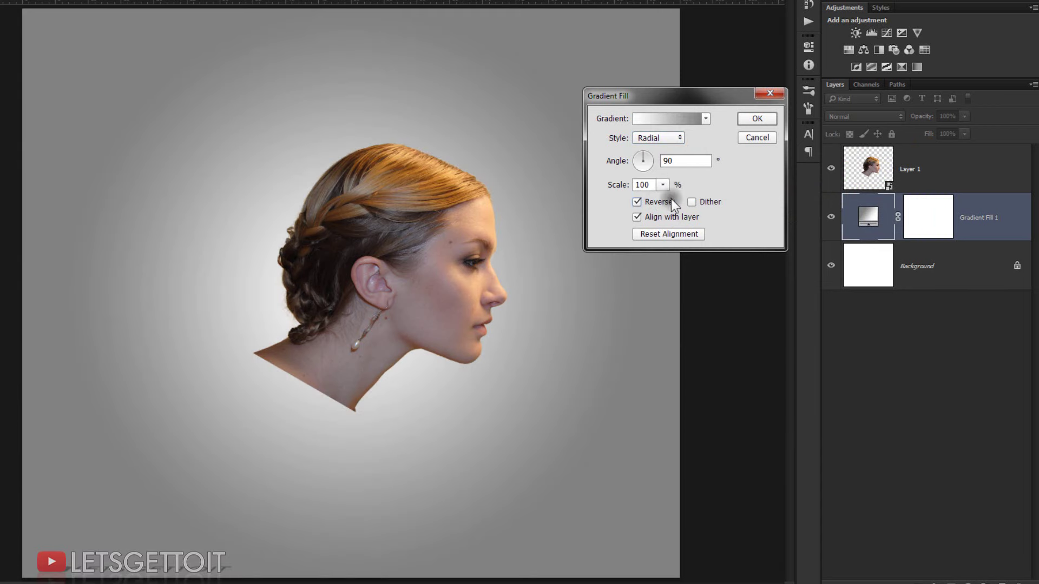
left_click(615, 184)
type("180")
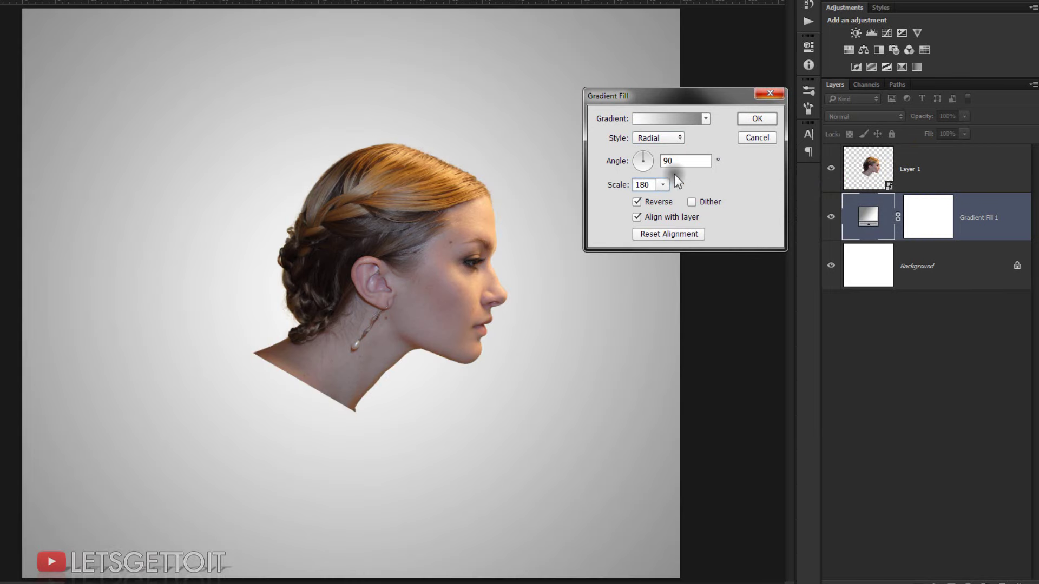
left_click(624, 158)
type("45")
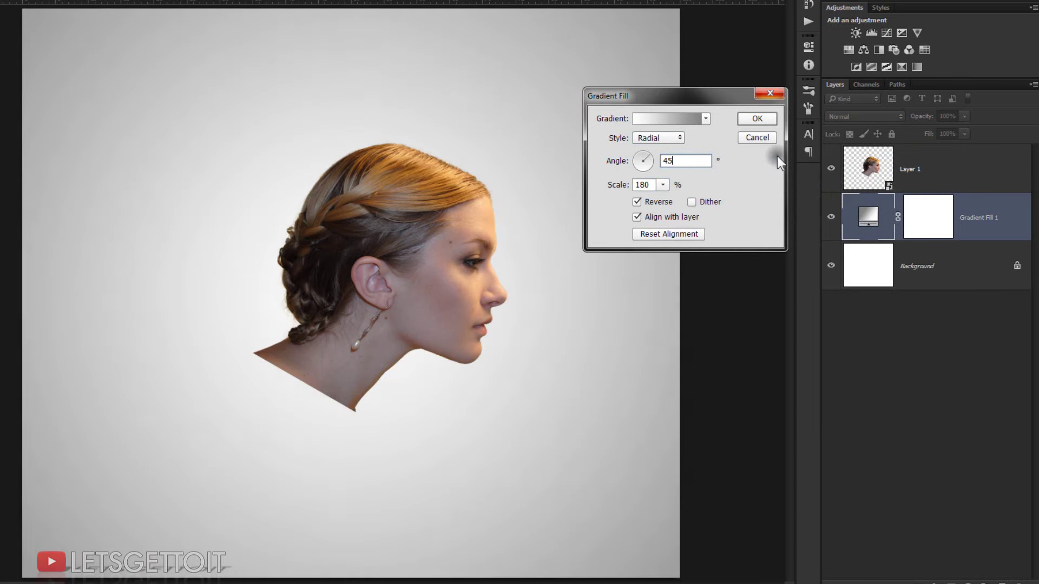
left_click(757, 118)
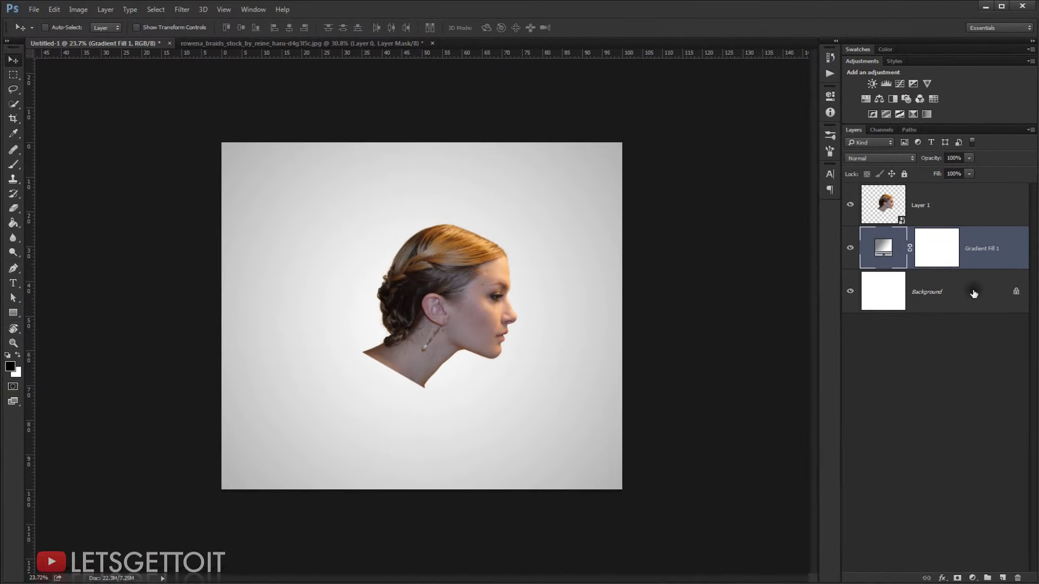
- Delete the white Background layer beneath the gradient fill
left_click(974, 293)
key("Delete")
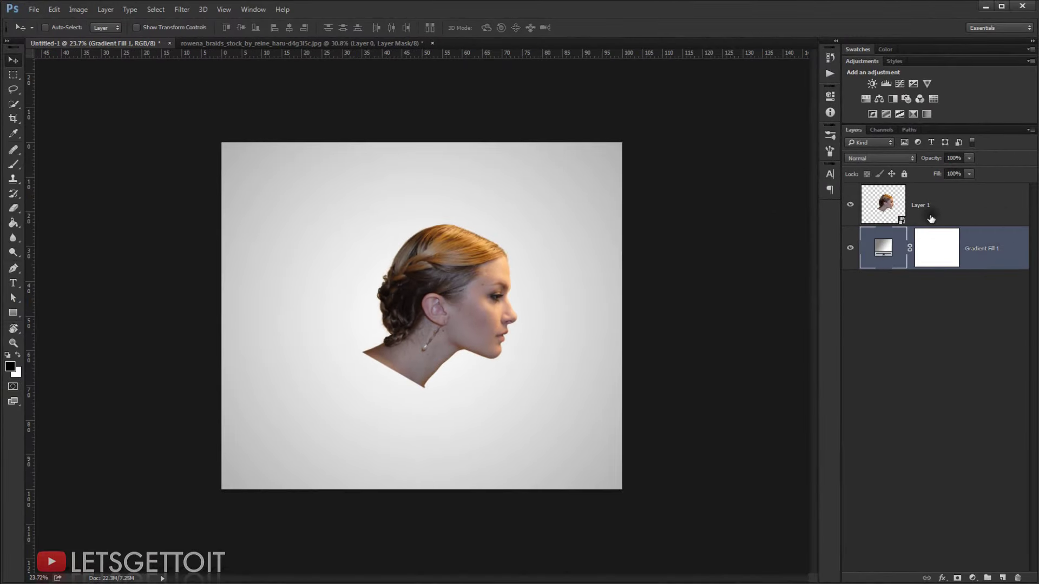
- Duplicate the woman's Layer 1 as a layer named Liquify and hide the copy
left_click(991, 216)
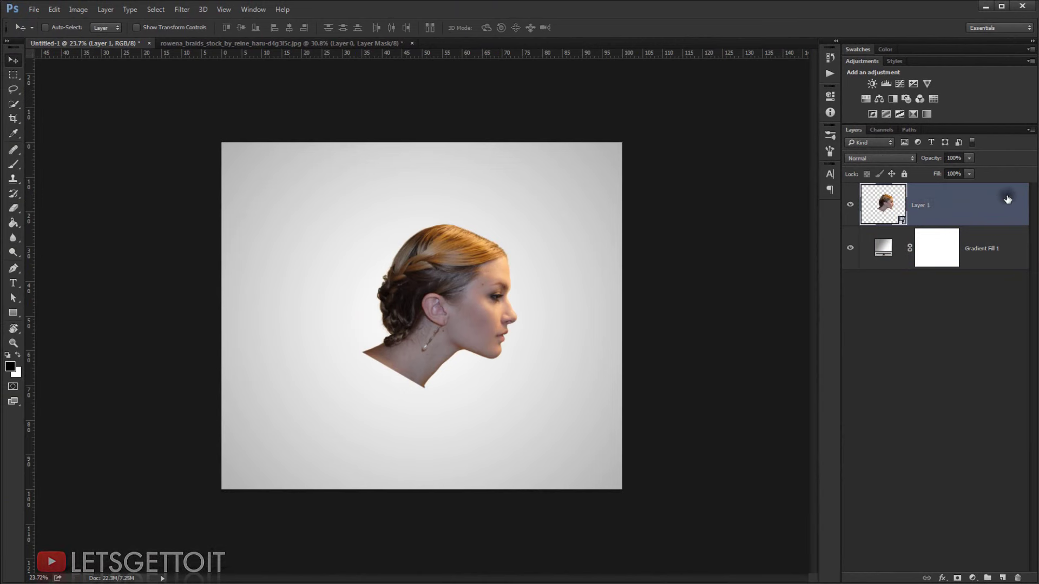
key("ctrl+j")
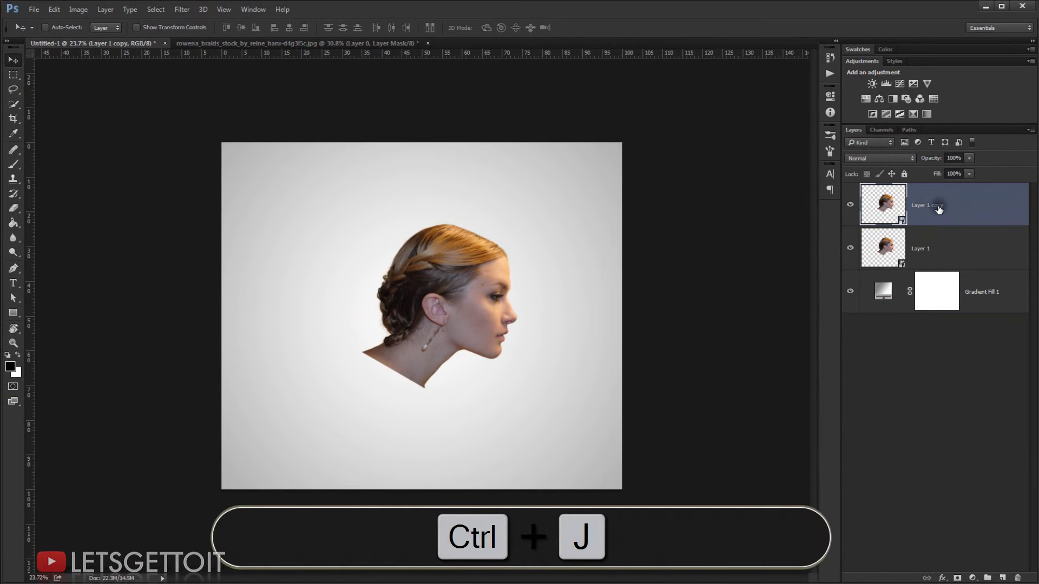
double_click(940, 206)
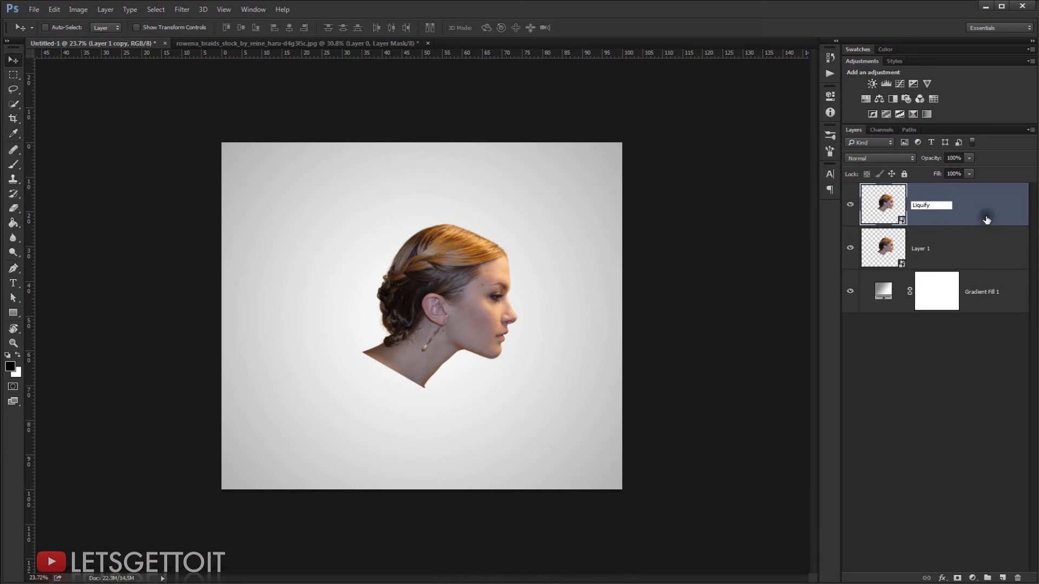
key("Return")
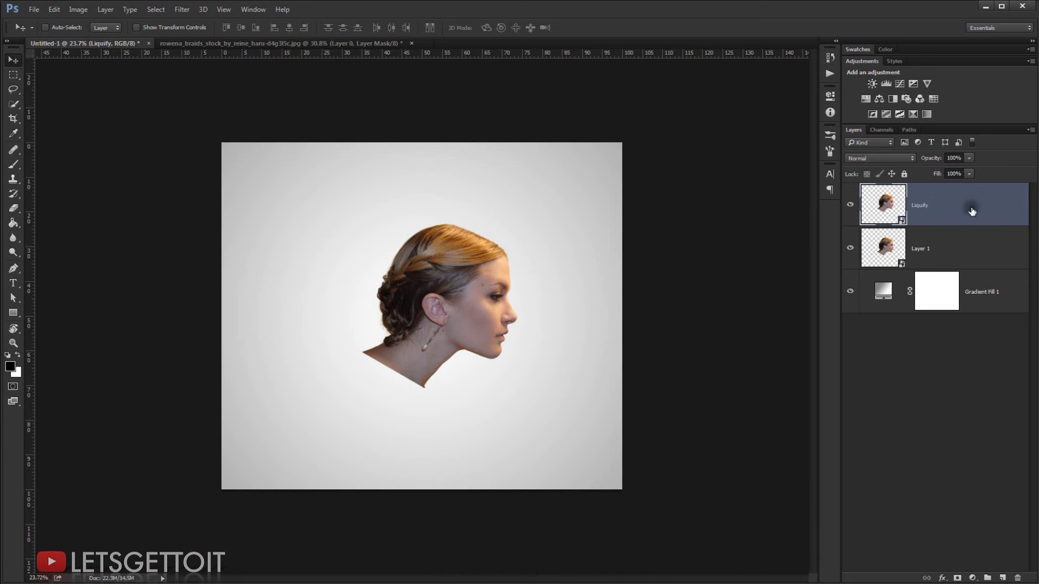
left_click(850, 205)
- Add a black-to-white Gradient Map adjustment above Layer 1 and clip it to that layer
left_click(916, 247)
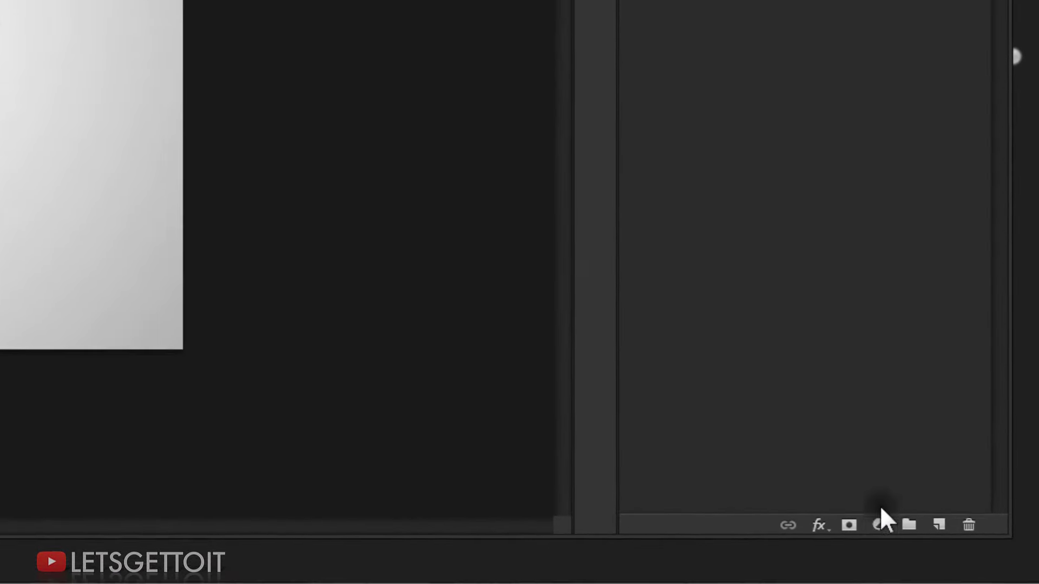
left_click(972, 578)
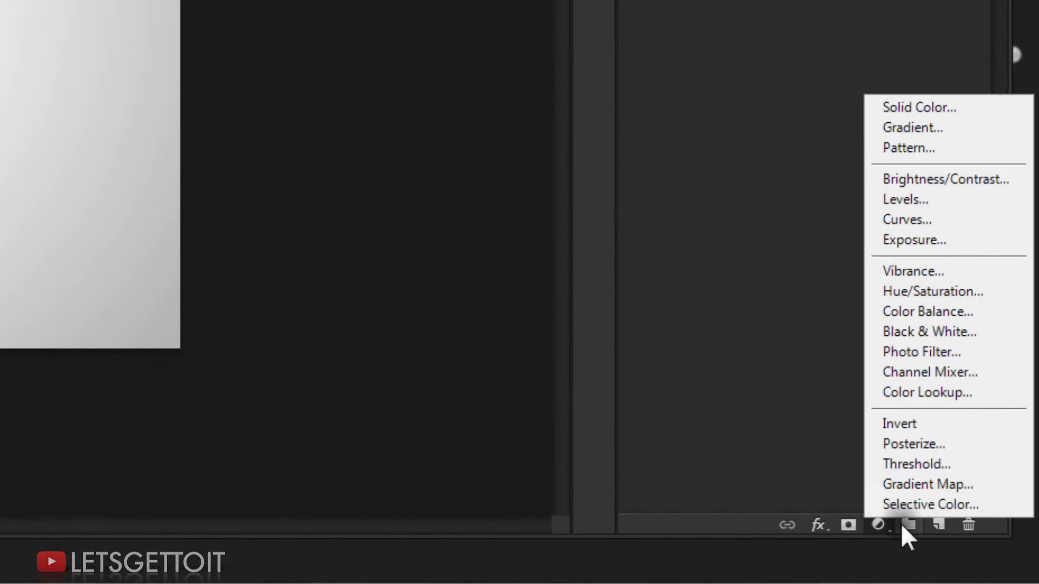
left_click(945, 483)
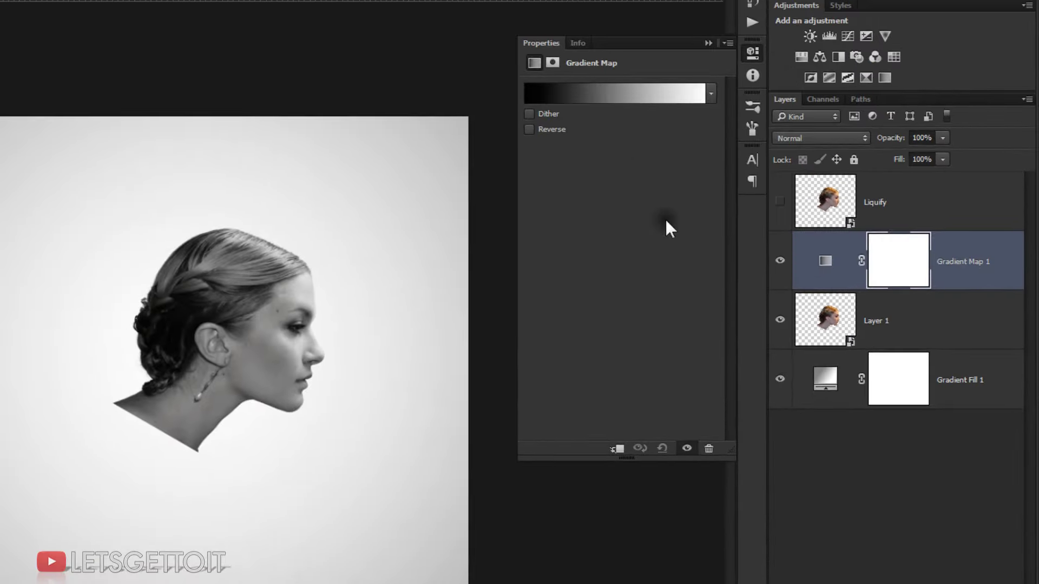
left_click(708, 42)
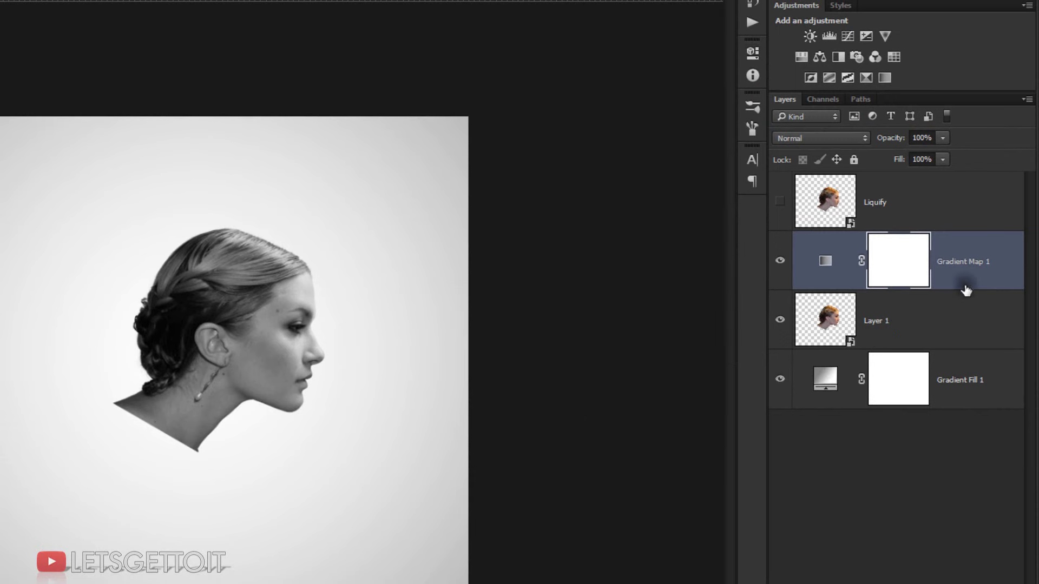
key("alt")
left_click(991, 286, "alt")
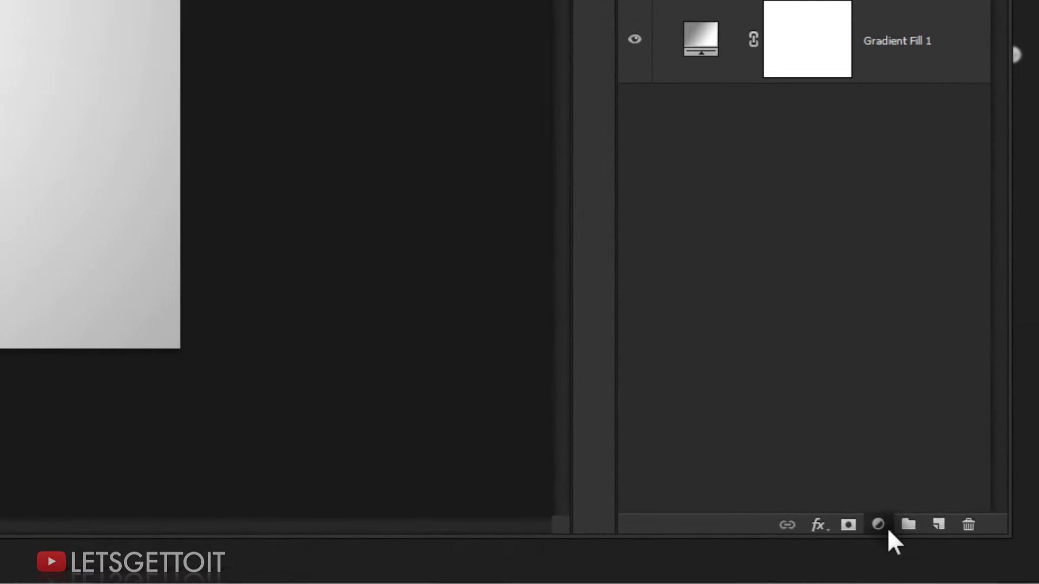
- Add a Black & White adjustment with the Default preset above the gradient map and clip it to the woman's layer
left_click(879, 525)
left_click(930, 341)
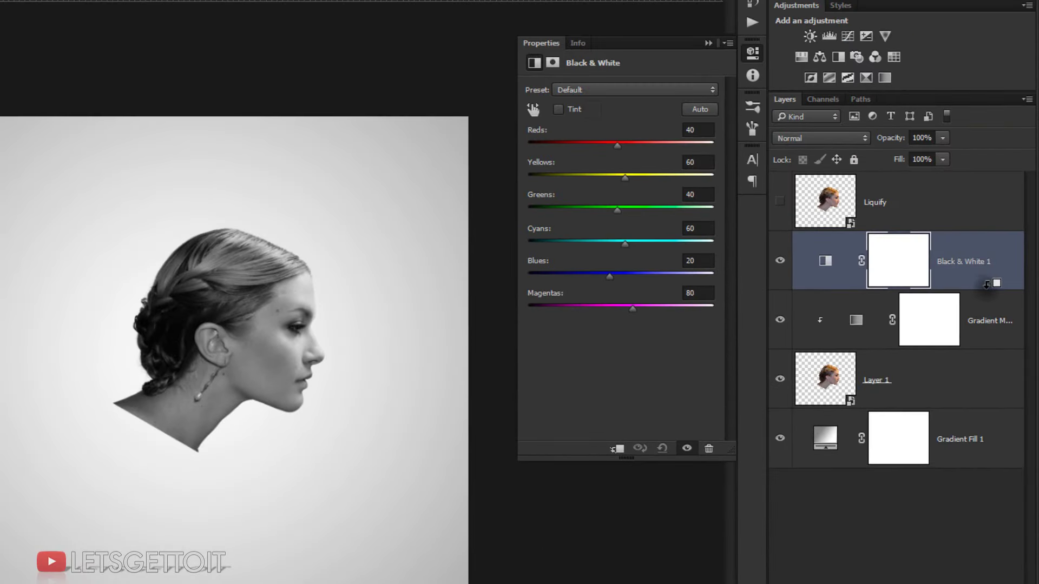
left_click(986, 286, "alt")
left_click(708, 43)
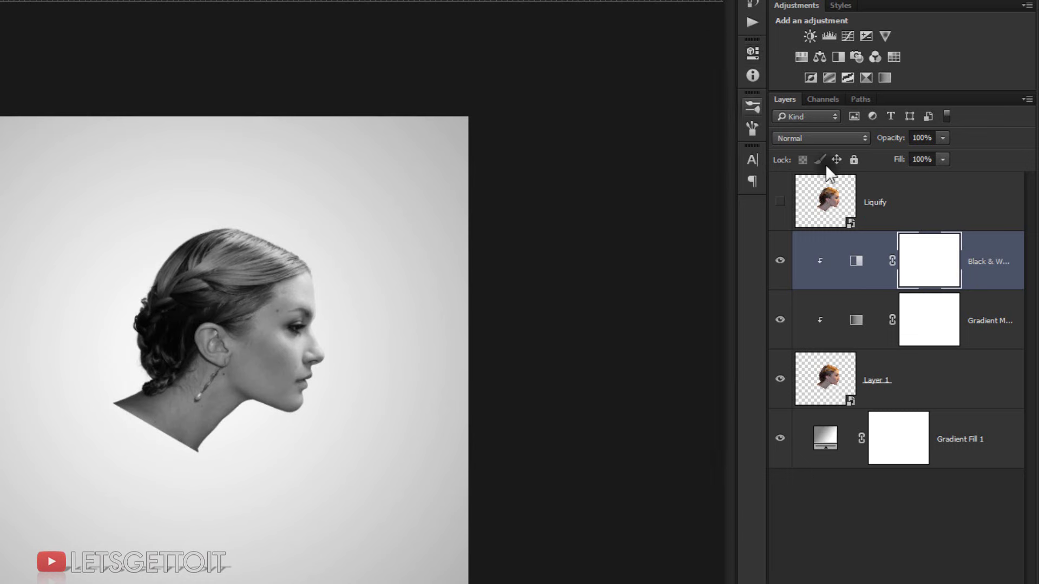
- Set the Black & White adjustment layer to Soft Light blending at 50% opacity
left_click(823, 138)
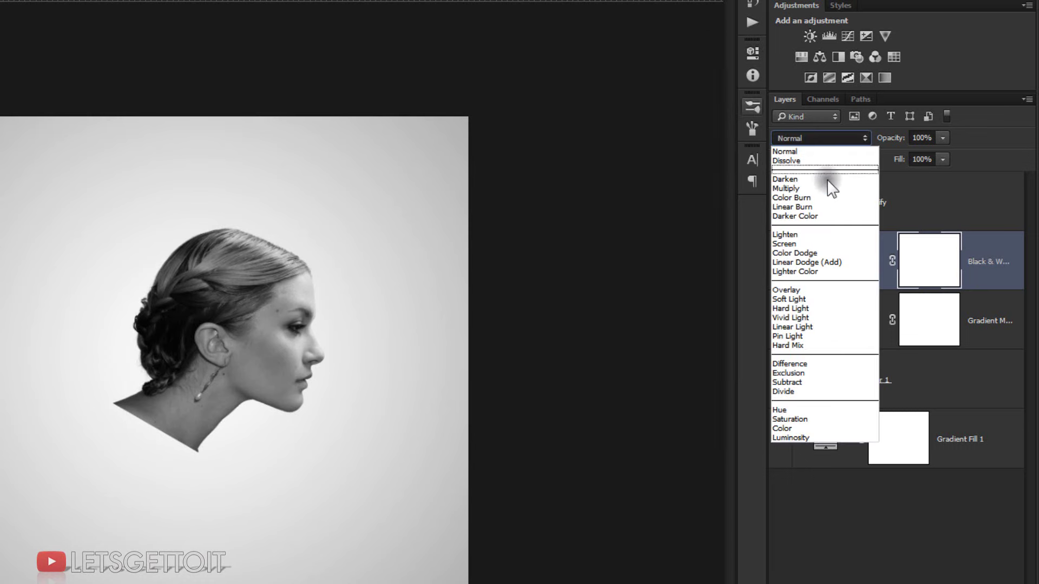
left_click(827, 299)
left_click(926, 138)
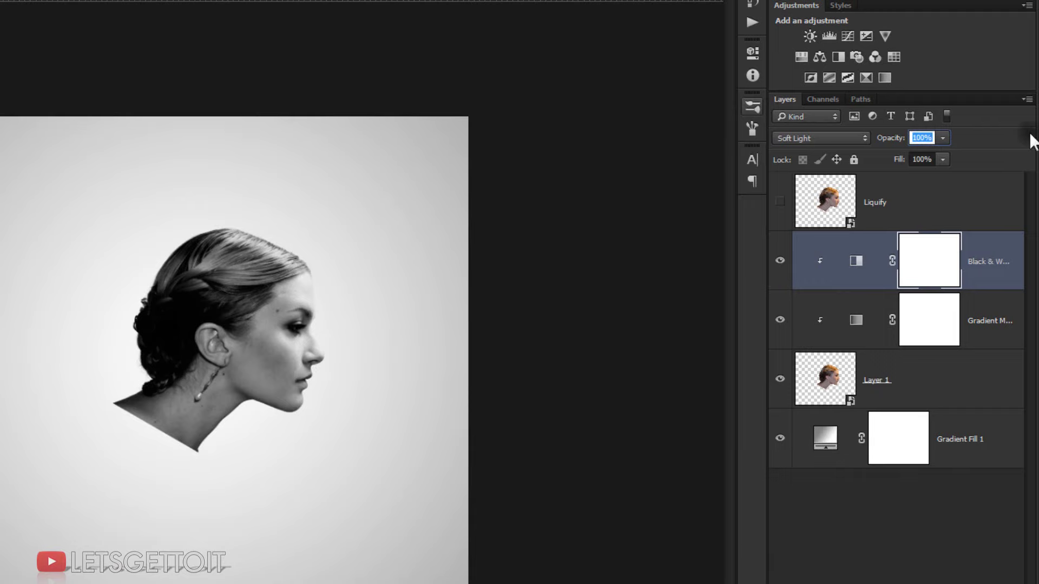
type("50")
key("Return")
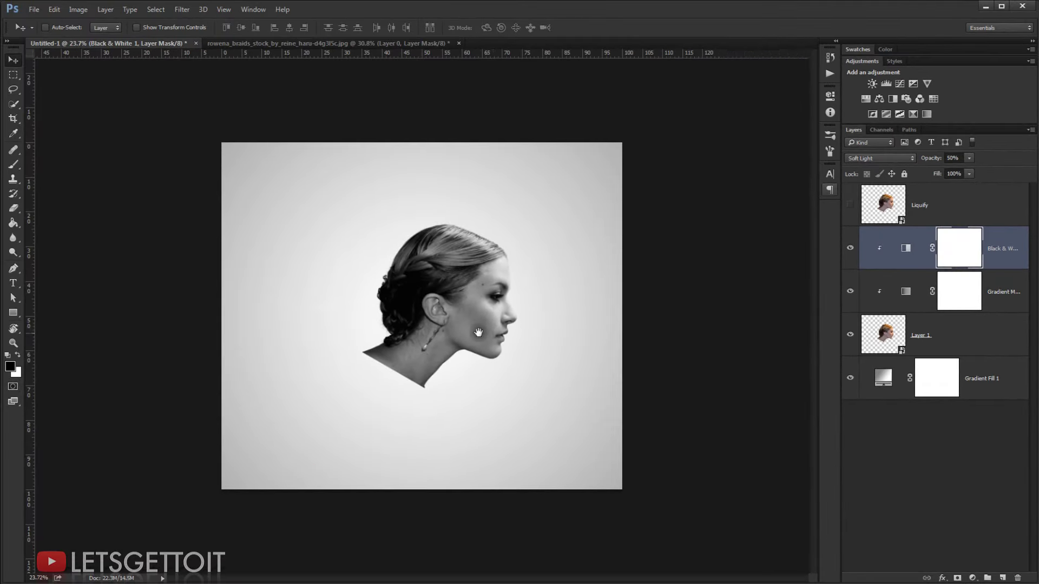
key("ctrl+0")
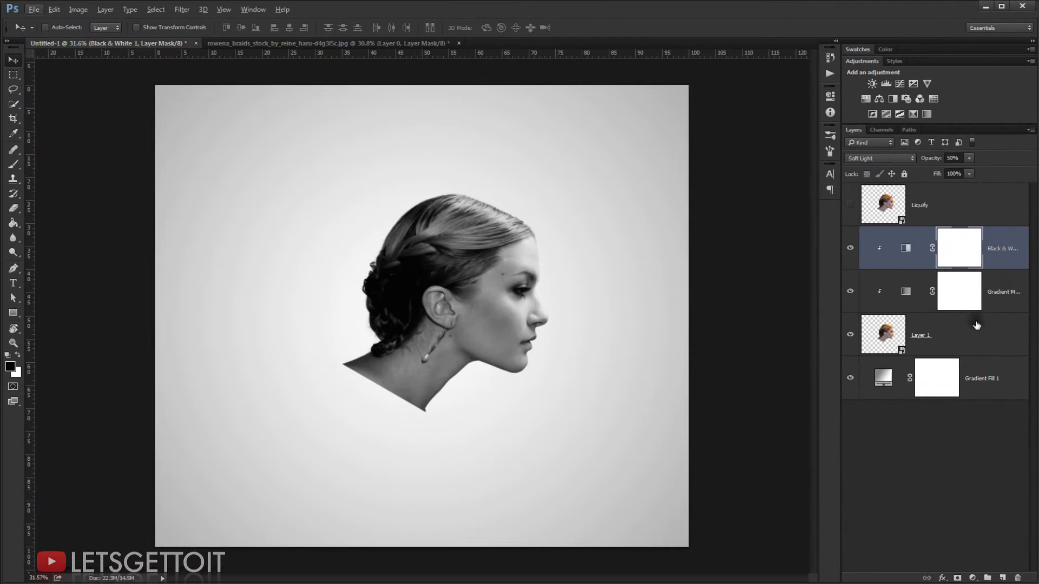
- Add a black layer mask to Layer 1 that hides the whole woman's profile
left_click(947, 338)
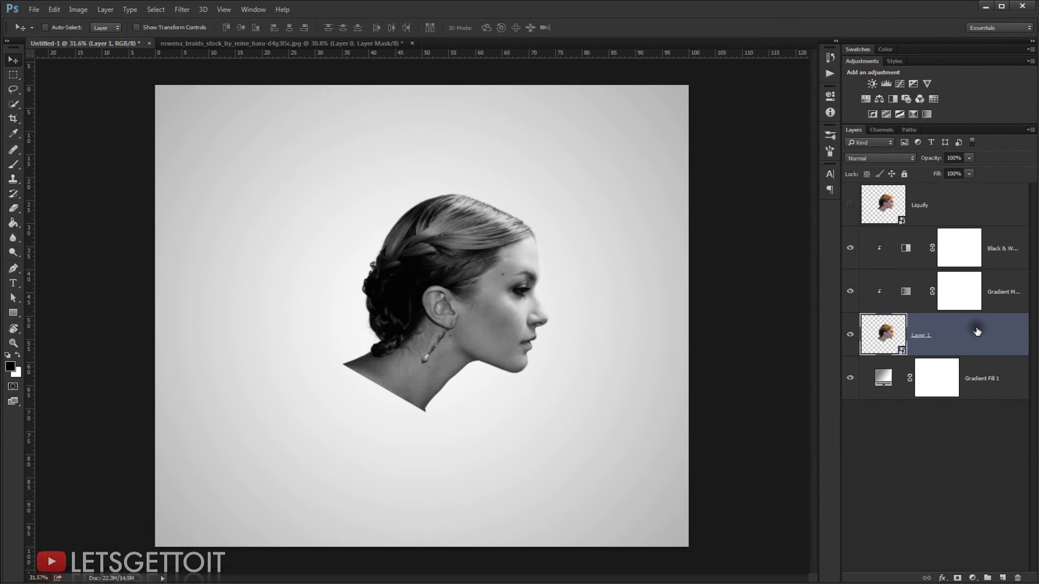
key("alt")
key("alt")
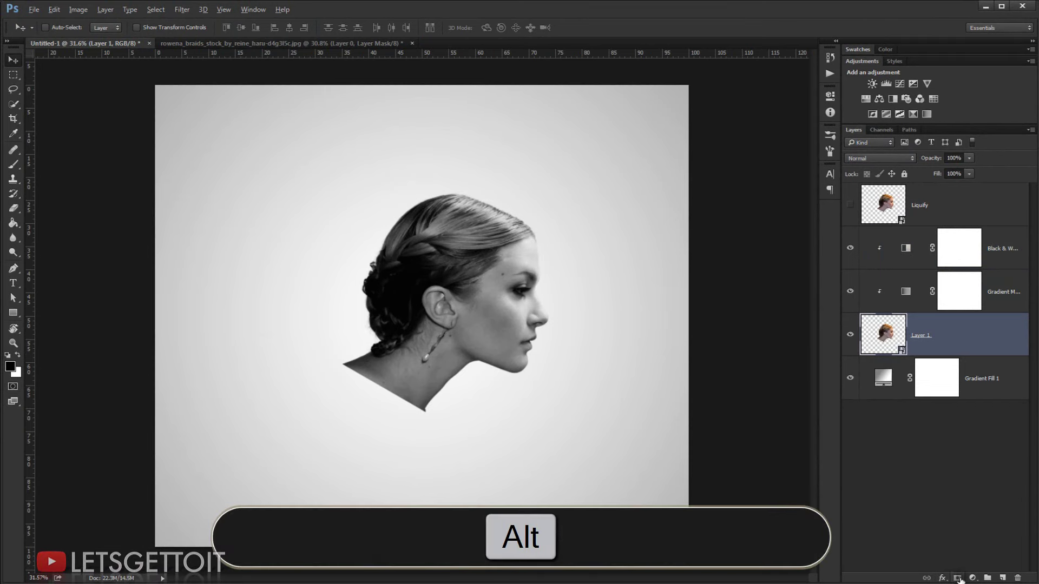
left_click(957, 578, "alt")
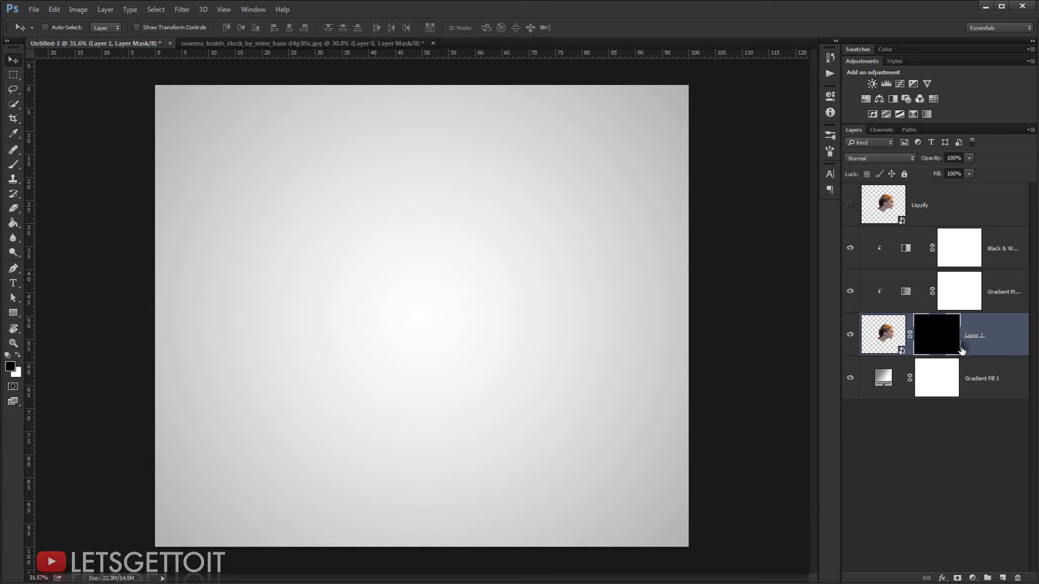
- Choose the Brush tool with the 2197 px splatter brush preset for painting on Layer 1's mask
left_click(14, 167)
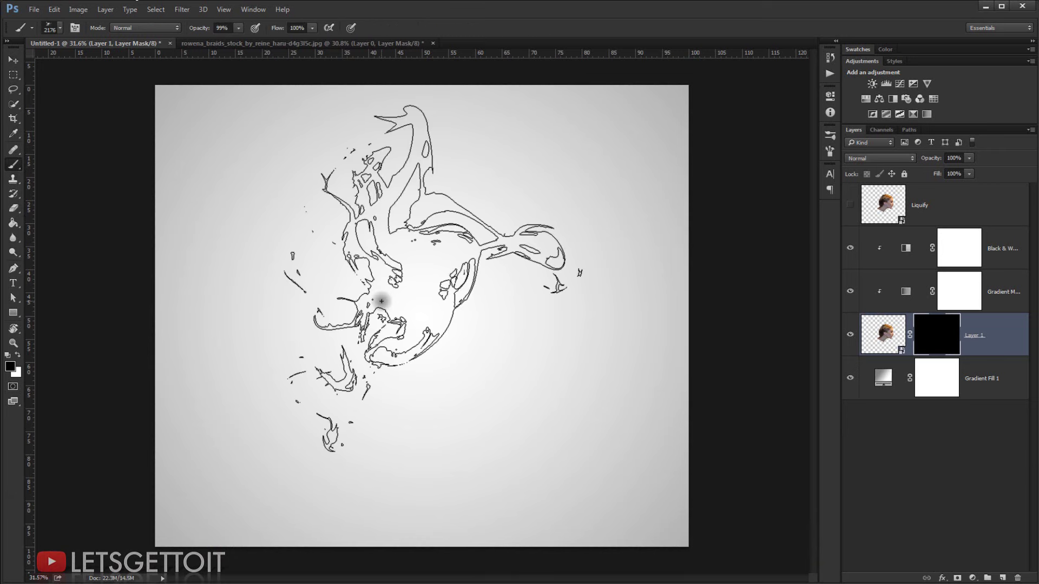
right_click(354, 250)
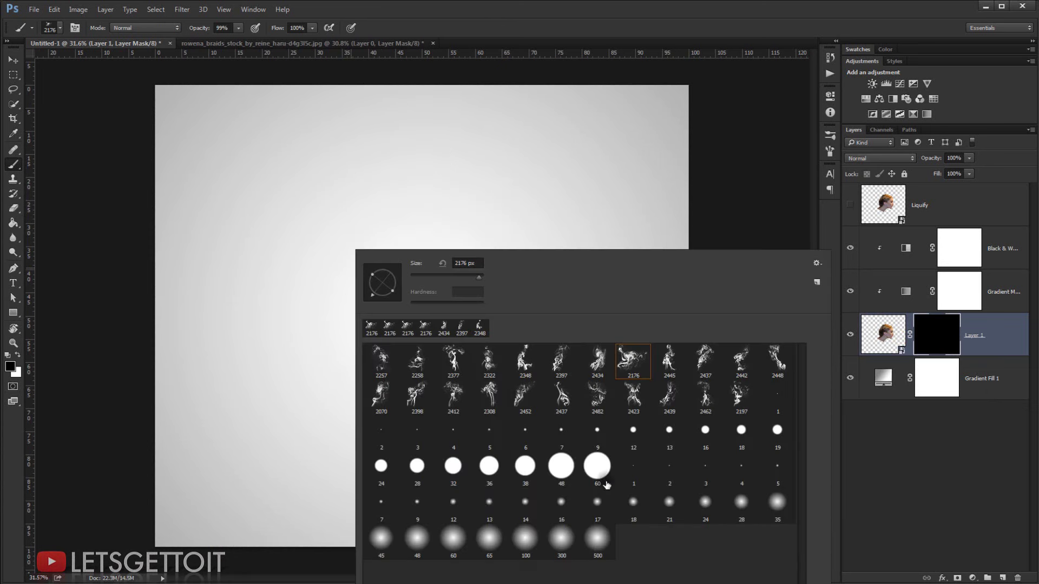
left_click(746, 404)
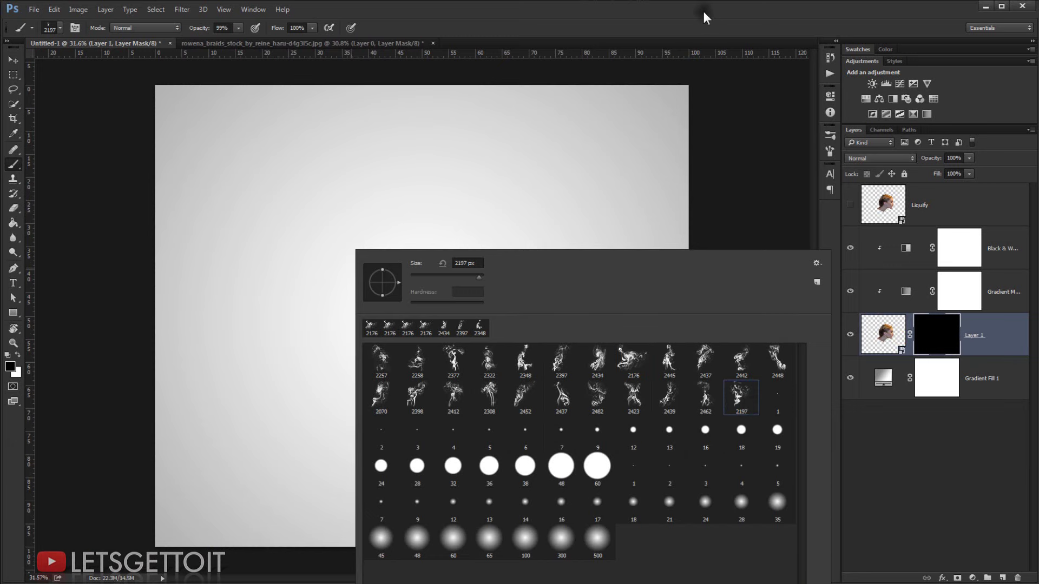
left_click(704, 35)
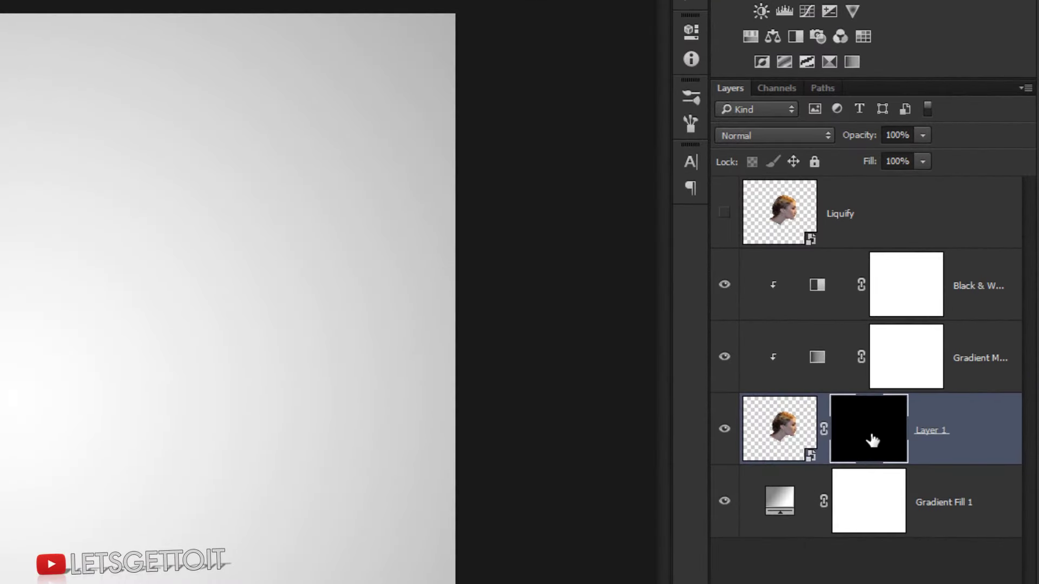
- Set the density of Layer 1's mask to 70%
double_click(872, 440)
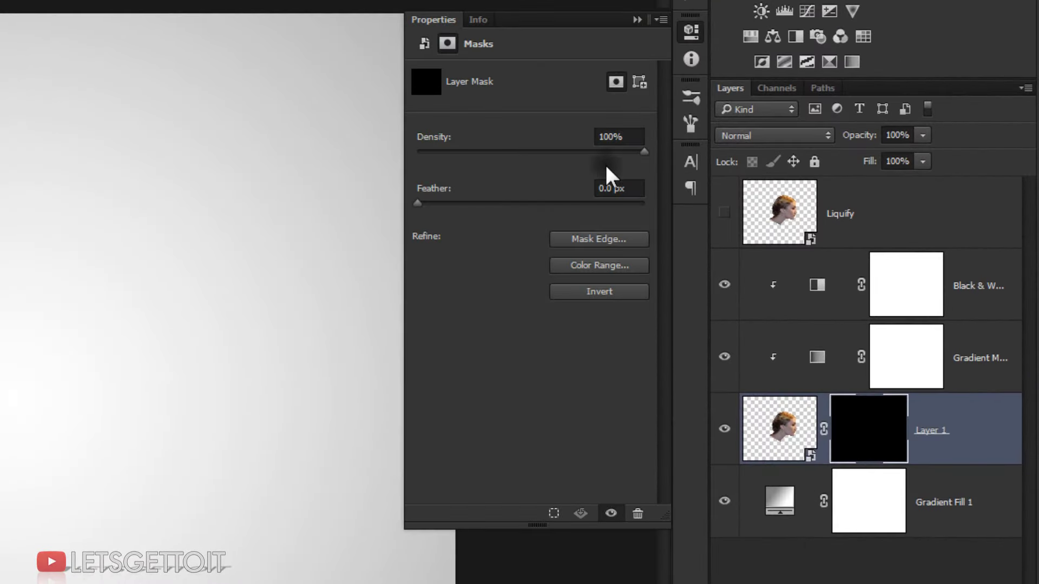
left_click_drag(593, 155, 576, 154)
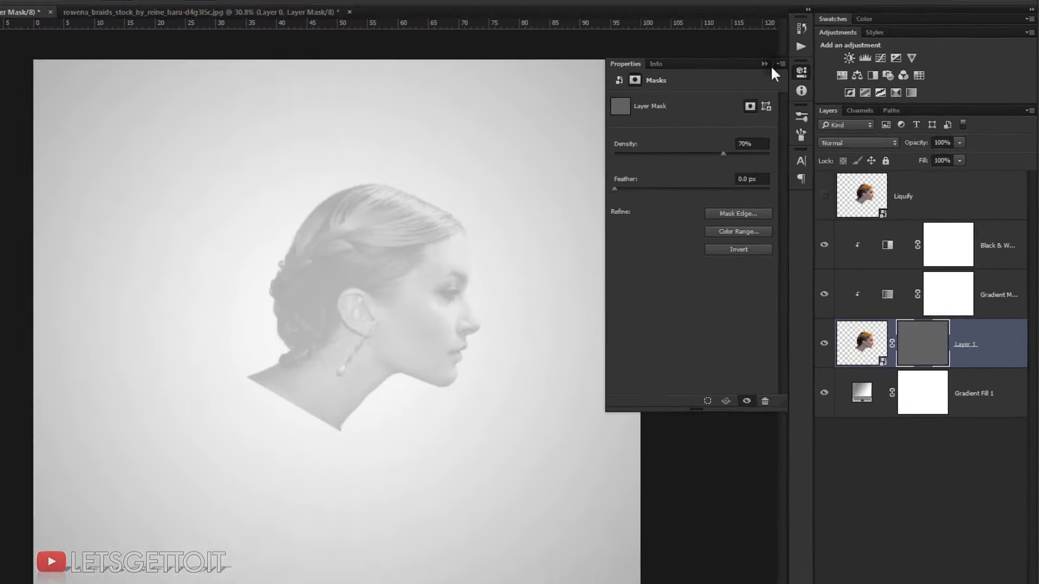
left_click(703, 16)
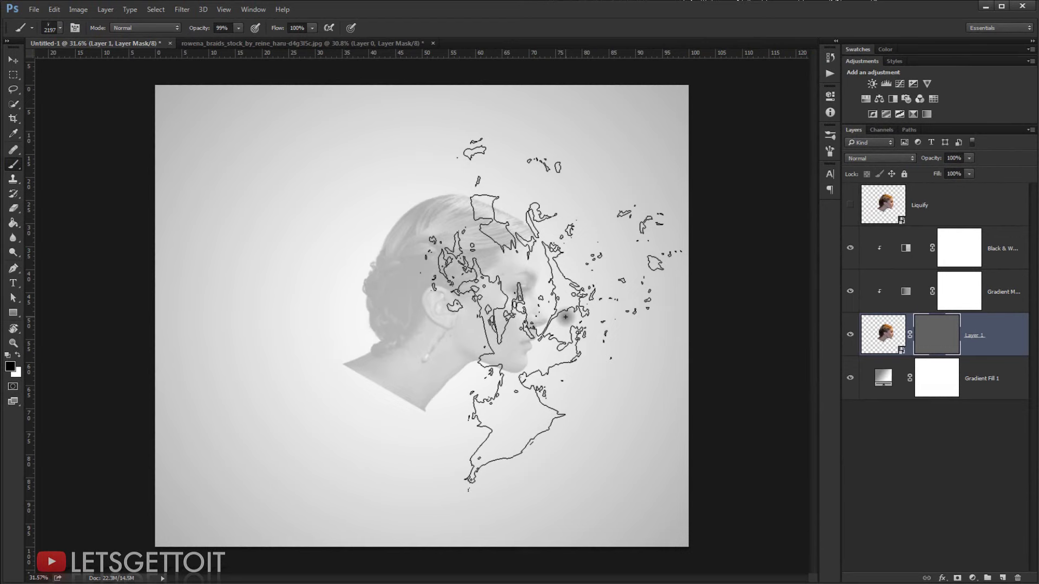
- Rotate the canvas view counterclockwise and set the splatter brush size to 1975 px to fit it against the woman's face
key("r")
mouse_move(533, 278)
left_mouse_down()
mouse_move(598, 239)
mouse_move(617, 348)
mouse_move(443, 254)
mouse_move(398, 264)
left_mouse_up()
key("b")
left_click_drag(522, 167, 484, 174)
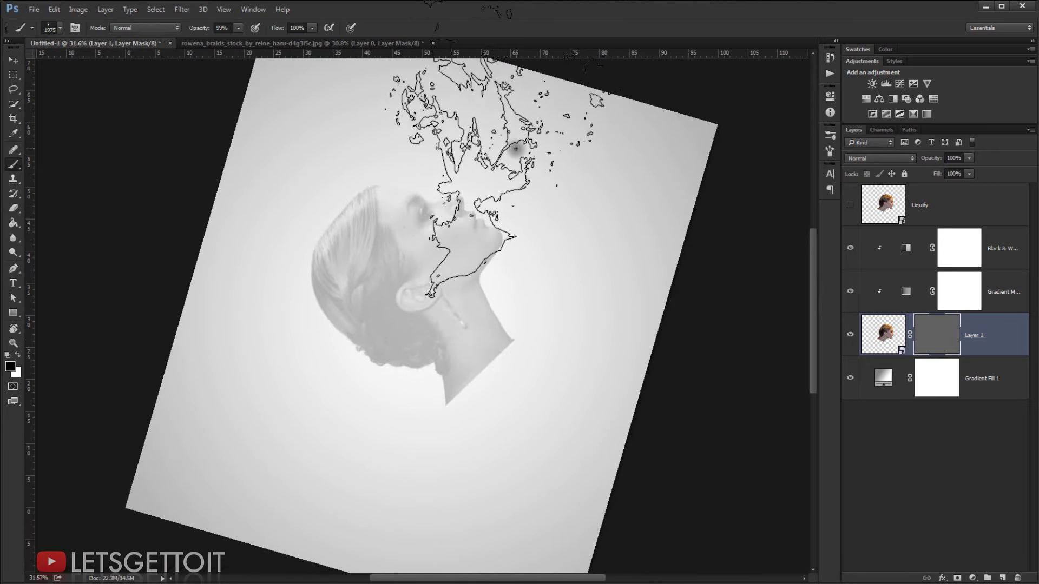
left_click_drag(524, 171, 552, 204)
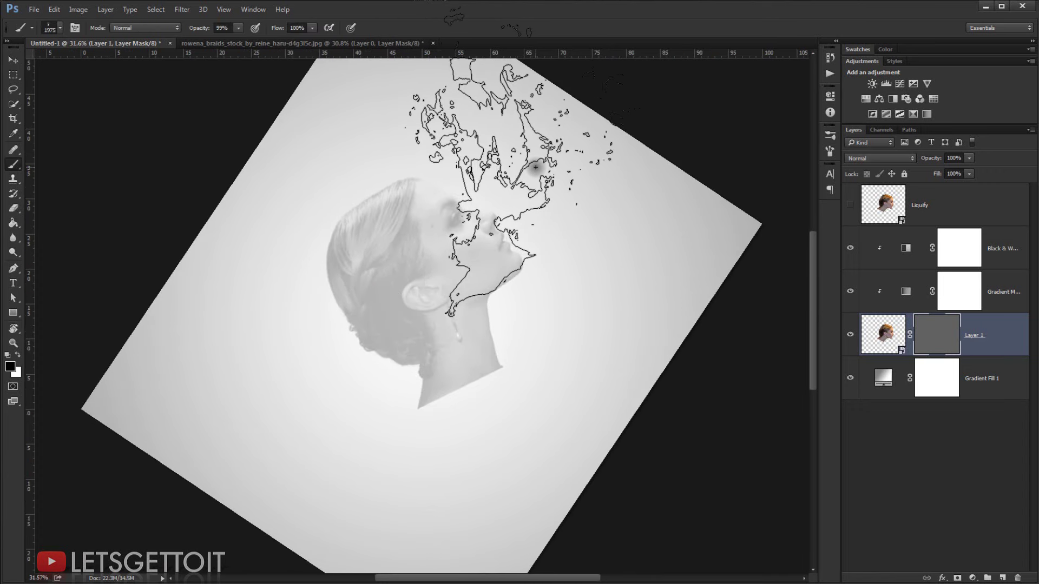
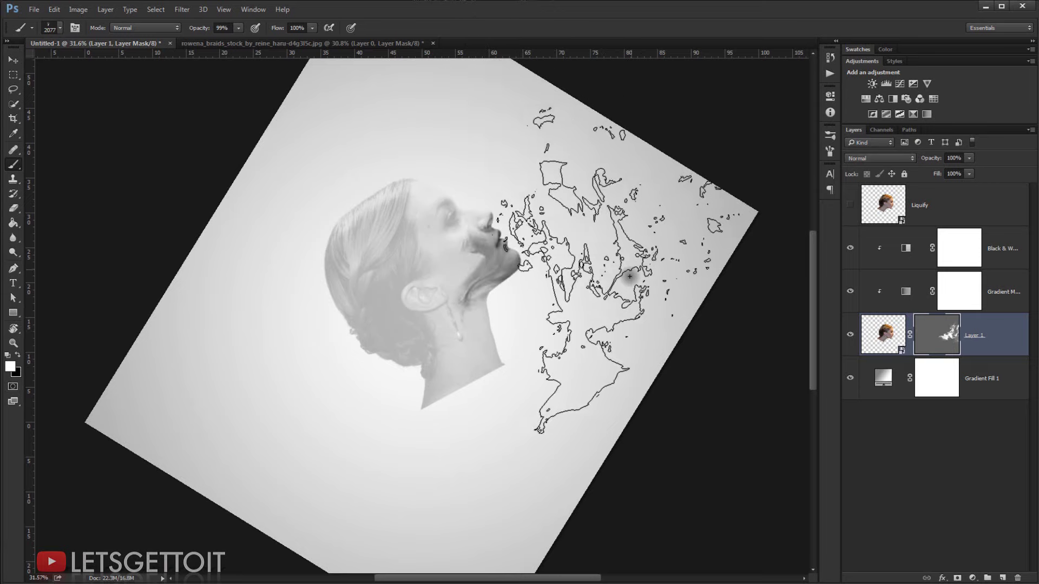
- Rotate the canvas and stamp the 2077 px splatter brush in white over the forehead, hair and temple on Layer 1's mask
key("r")
mouse_move(558, 204)
left_mouse_down()
mouse_move(603, 359)
mouse_move(591, 413)
mouse_move(609, 391)
mouse_move(508, 503)
left_mouse_up()
key("b")
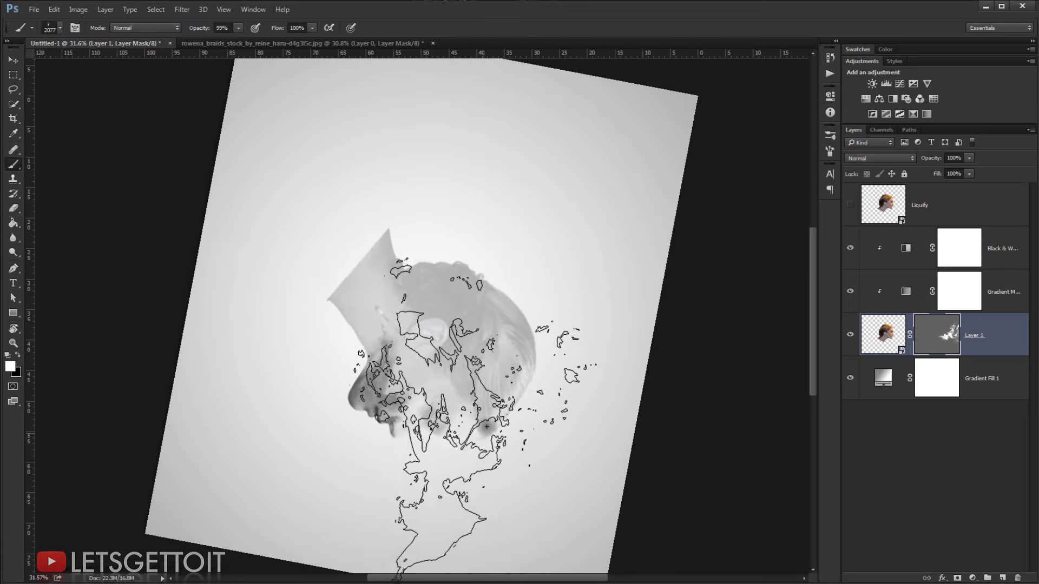
key("r")
mouse_move(561, 411)
left_mouse_down()
mouse_move(536, 428)
mouse_move(541, 406)
mouse_move(546, 415)
left_mouse_up()
key("b")
key("r")
key("b")
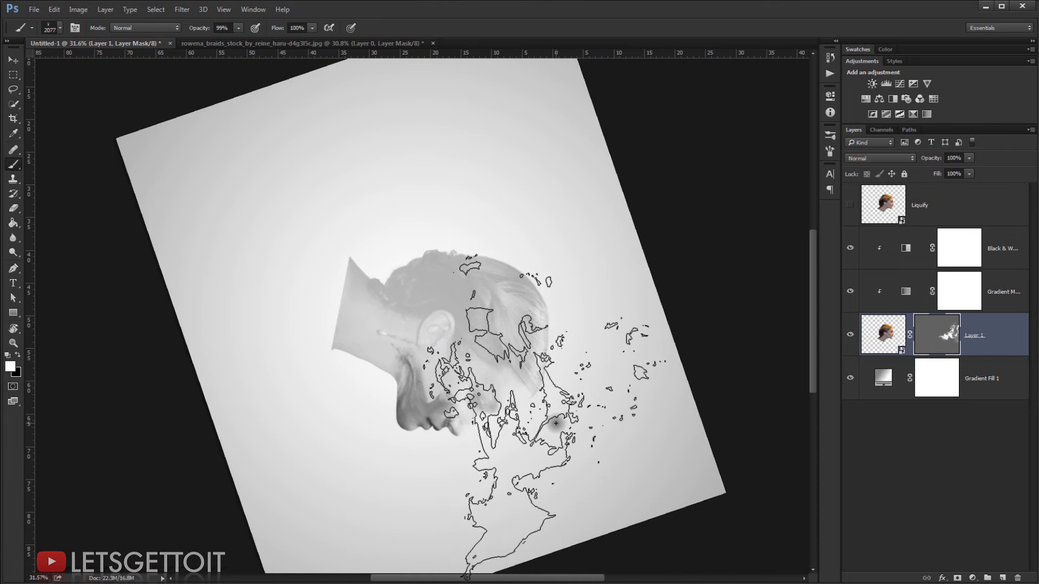
key("r")
mouse_move(575, 364)
left_mouse_down()
mouse_move(587, 394)
mouse_move(562, 316)
left_mouse_up()
key("b")
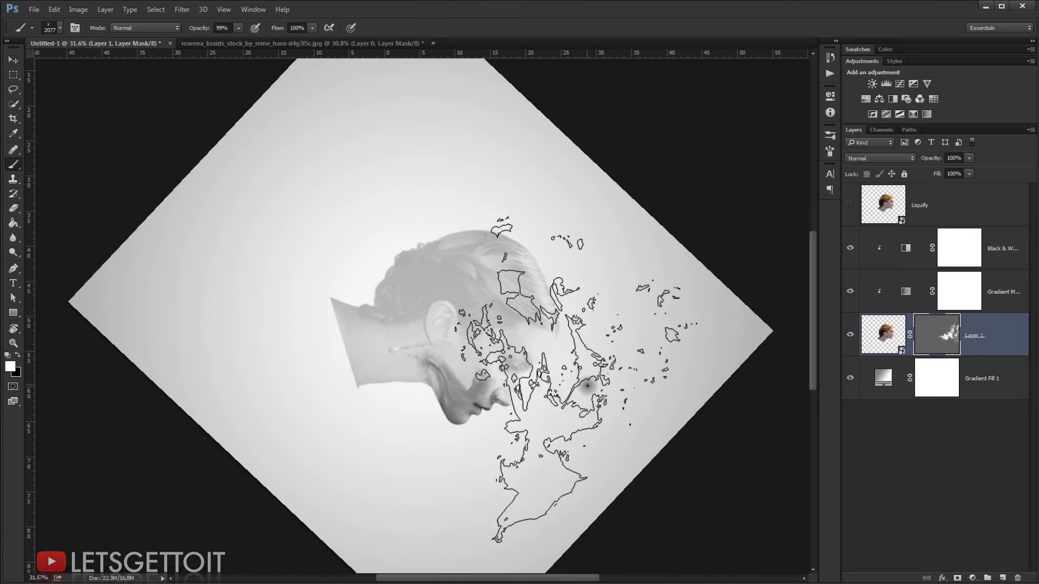
left_click(587, 385)
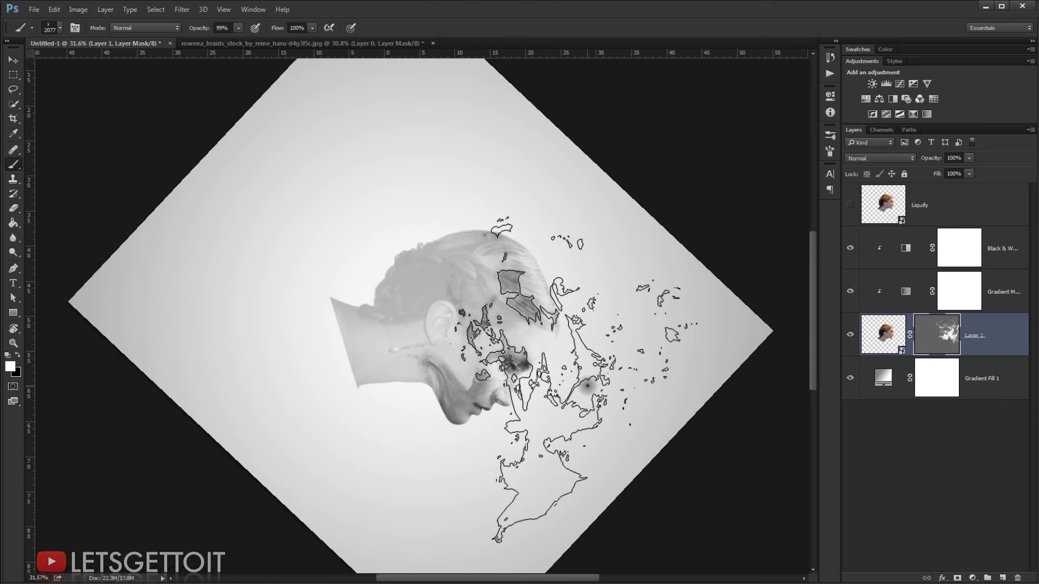
left_click(588, 385)
- Return the canvas rotation to 0° and set the density of Layer 1's mask to 100%
key("r")
mouse_move(654, 367)
left_mouse_down()
mouse_move(563, 251)
mouse_move(509, 207)
mouse_move(484, 226)
mouse_move(512, 253)
left_mouse_up()
key("b")
key("r")
left_click(482, 226)
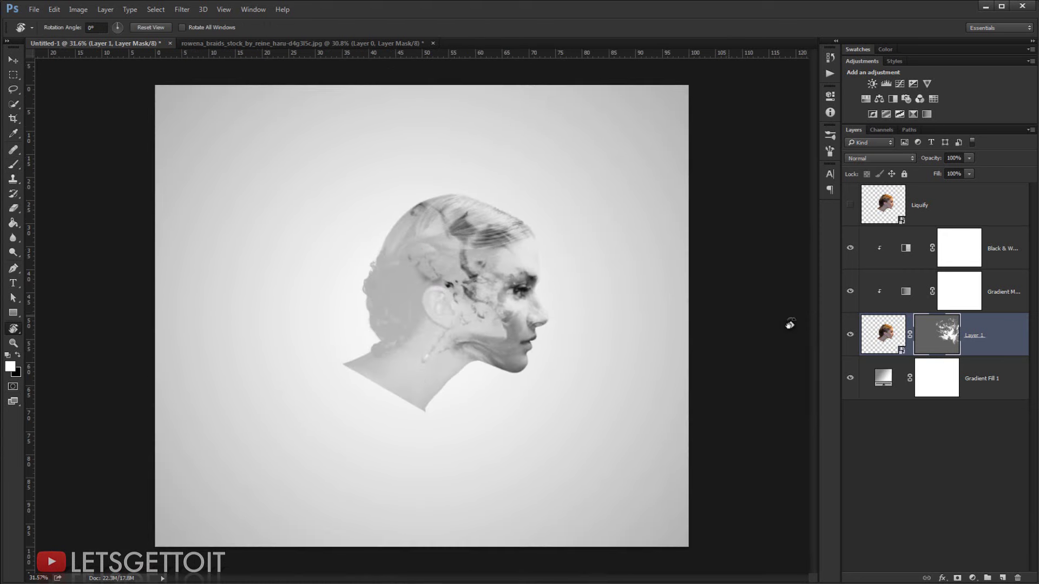
double_click(940, 340)
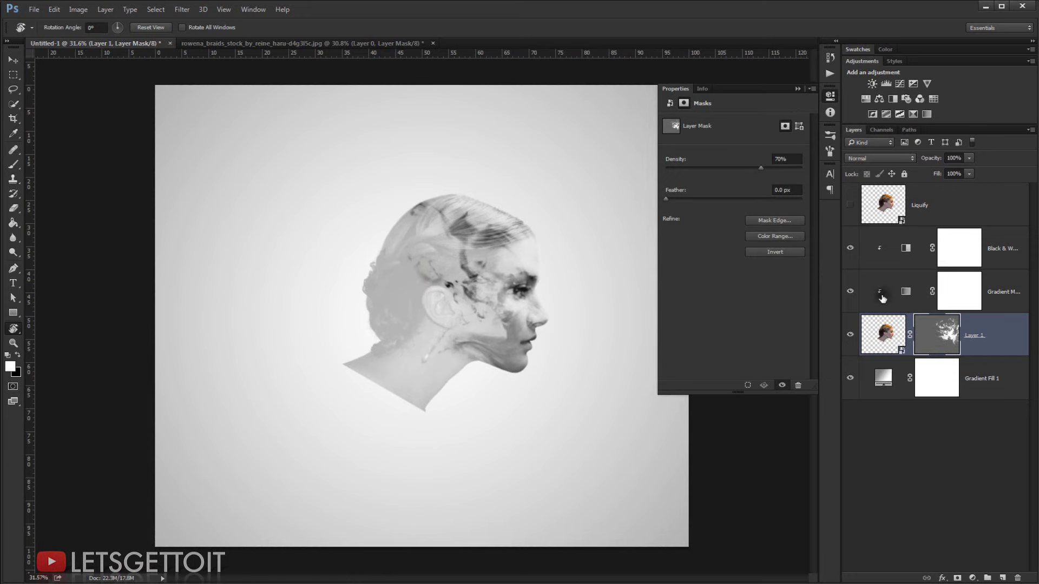
left_click_drag(769, 169, 835, 167)
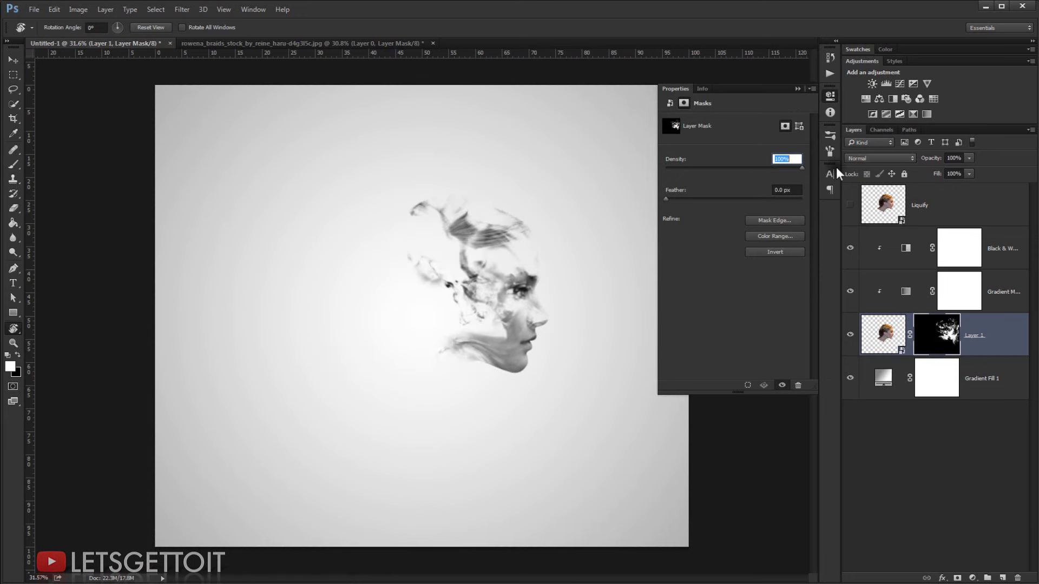
left_click(797, 88)
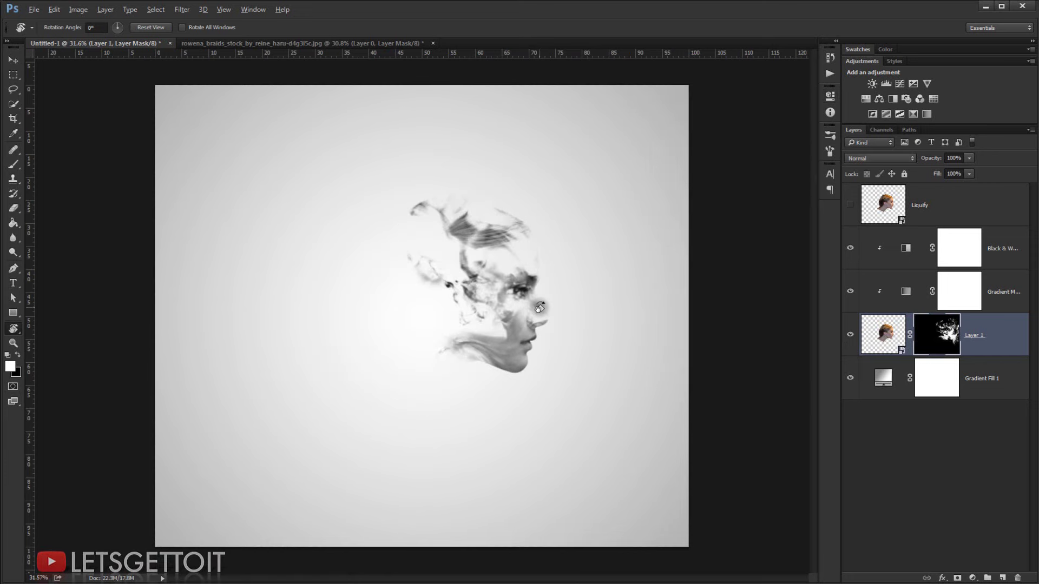
key("ctrl+0")
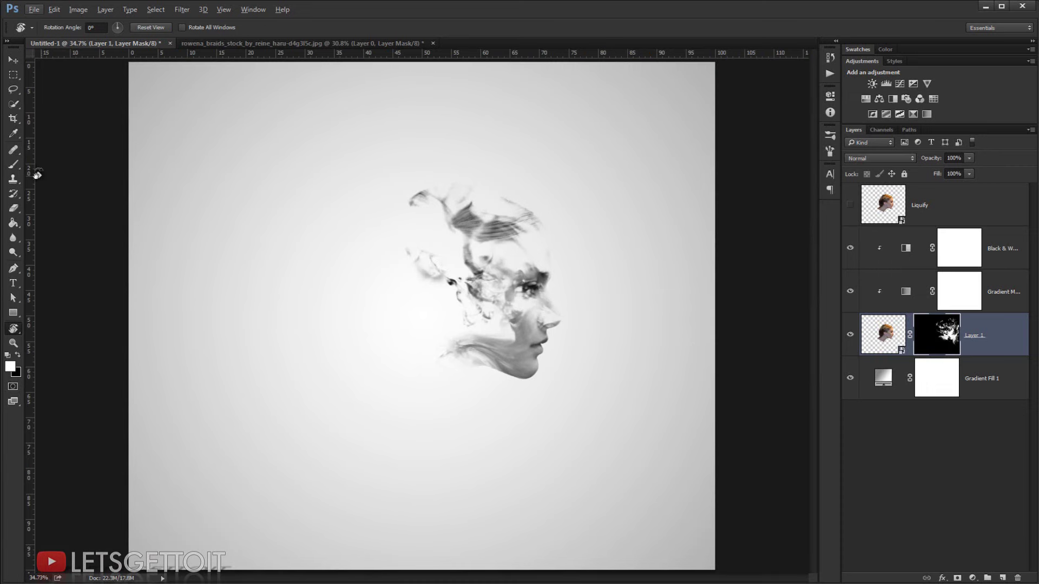
- Paint white with a 161 px soft round brush over the eye and nose on Layer 1's mask to reveal them fully
left_click(13, 165)
right_click(483, 235)
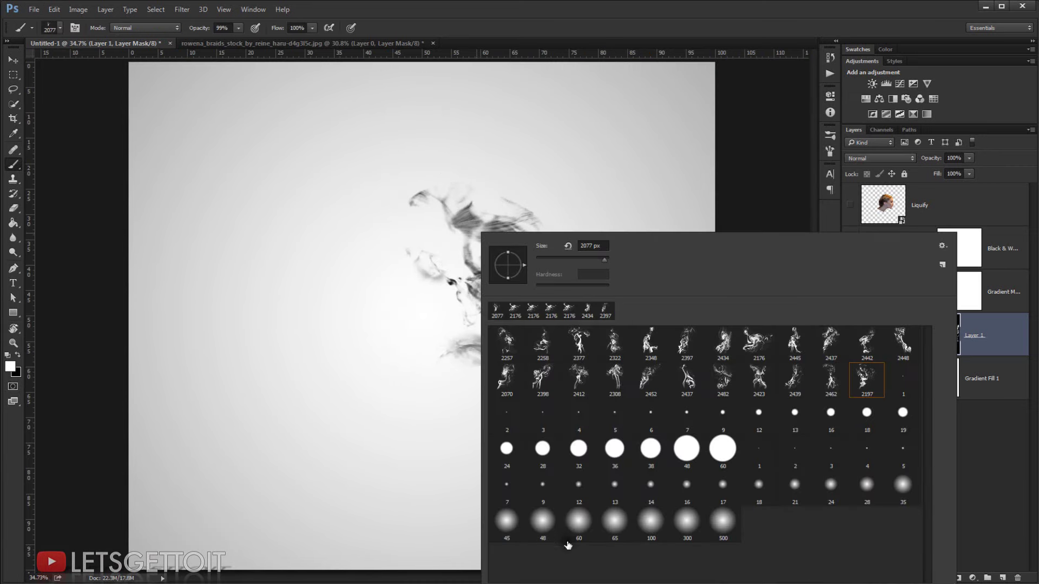
key("Return")
scroll(574, 276, "up", 7)
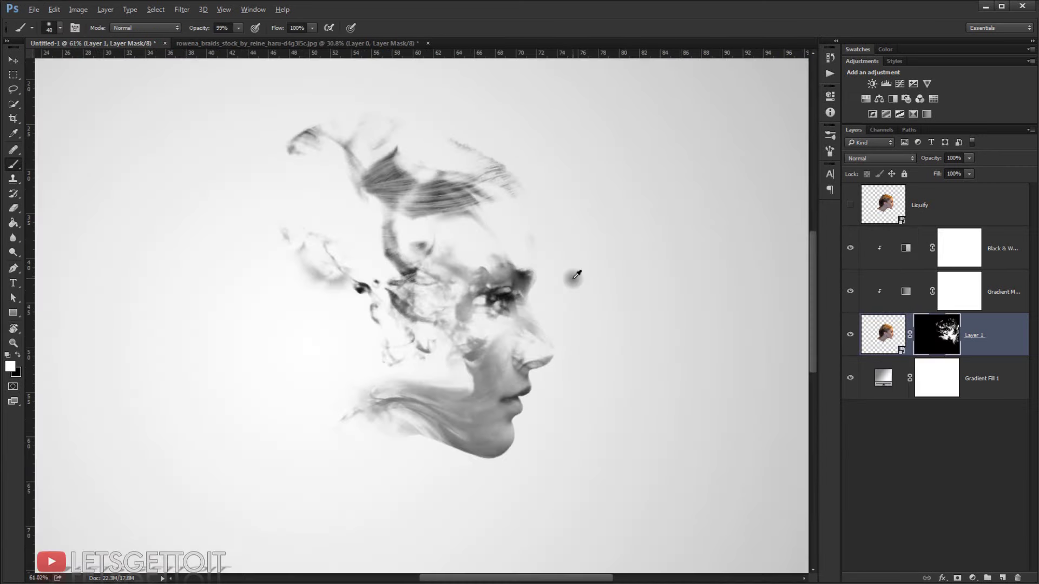
scroll(510, 331, "up", 1)
right_click(503, 334, "alt")
left_click_drag(529, 345, 554, 345)
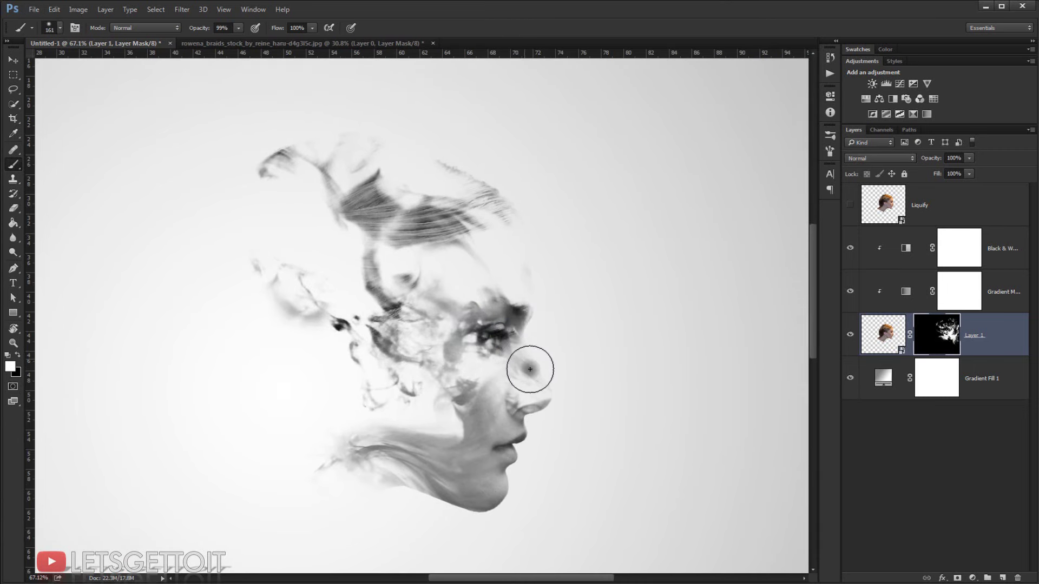
mouse_move(552, 396)
left_mouse_down()
mouse_move(529, 390)
mouse_move(527, 365)
left_mouse_up()
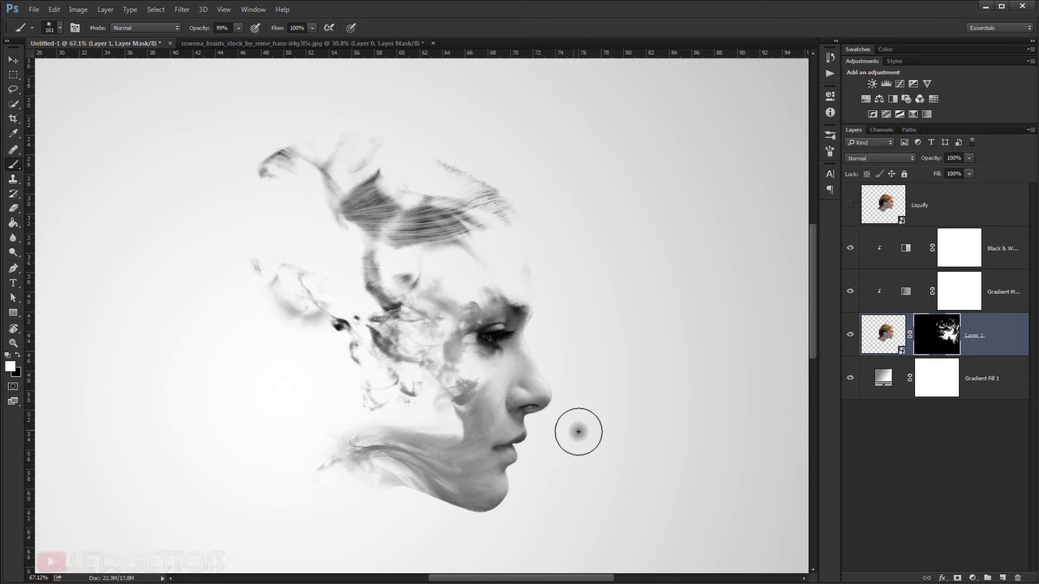
- Choose the 2197 px splatter brush preset, set its size to 1103 px, and stamp it behind the face on Layer 1's mask with the canvas rotated
scroll(580, 429, "down", 4)
scroll(568, 384, "up", 3)
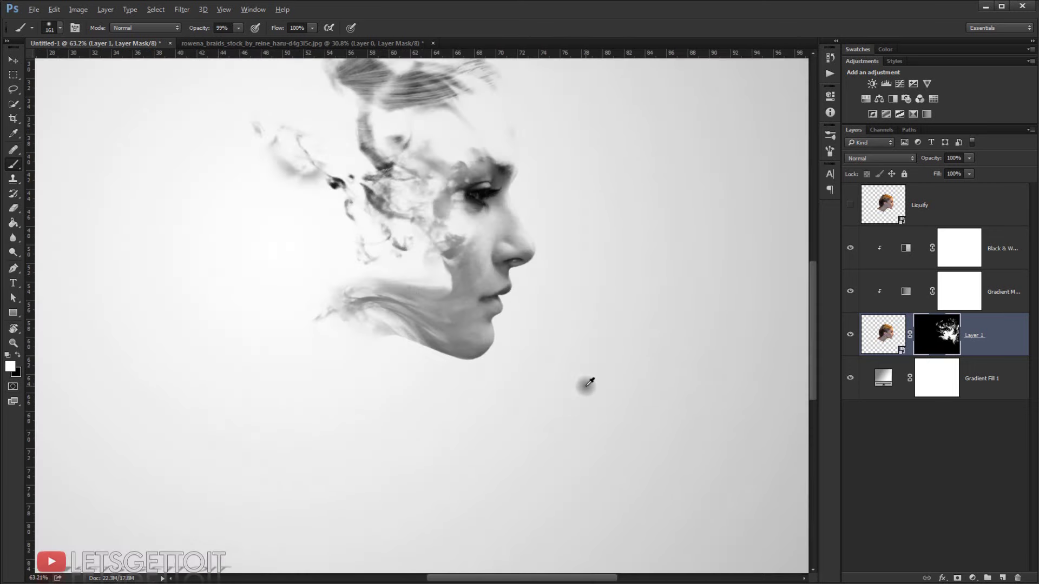
scroll(622, 382, "down", 1)
scroll(640, 380, "down", 1)
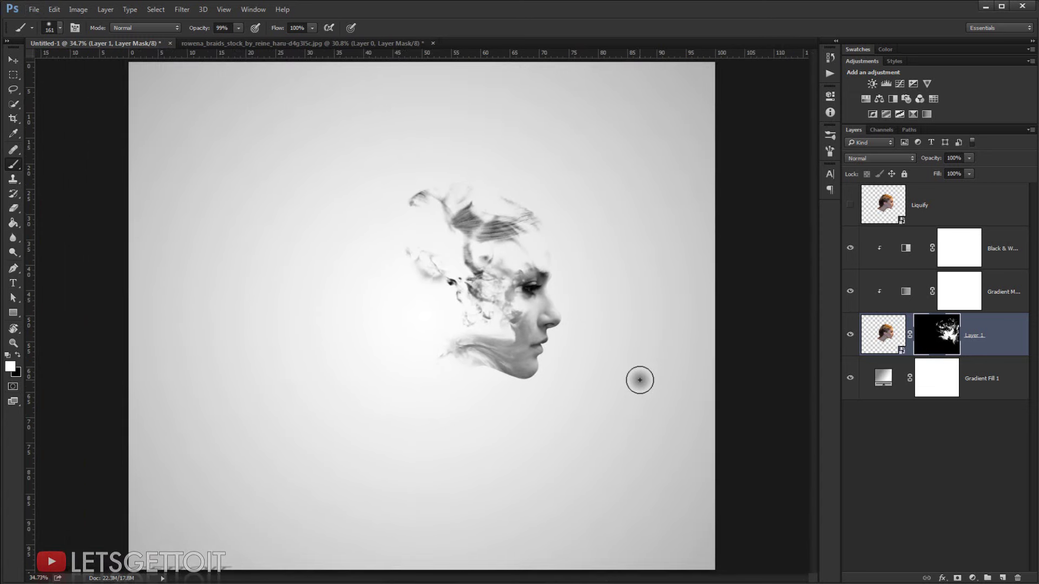
right_click(537, 231)
left_click(658, 5)
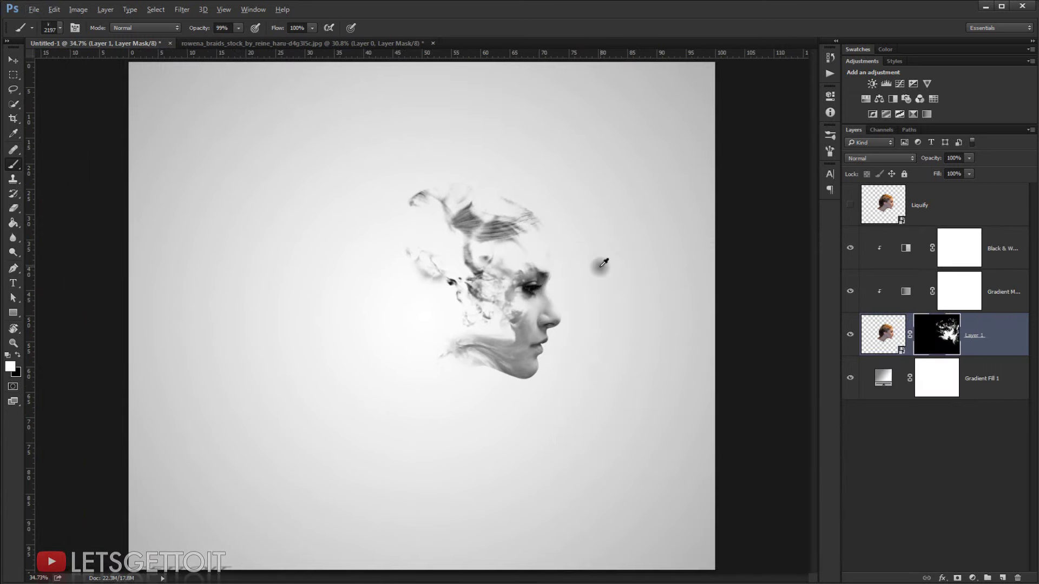
left_click_drag(600, 267, 490, 267)
key("r")
left_click_drag(580, 221, 503, 485)
key("b")
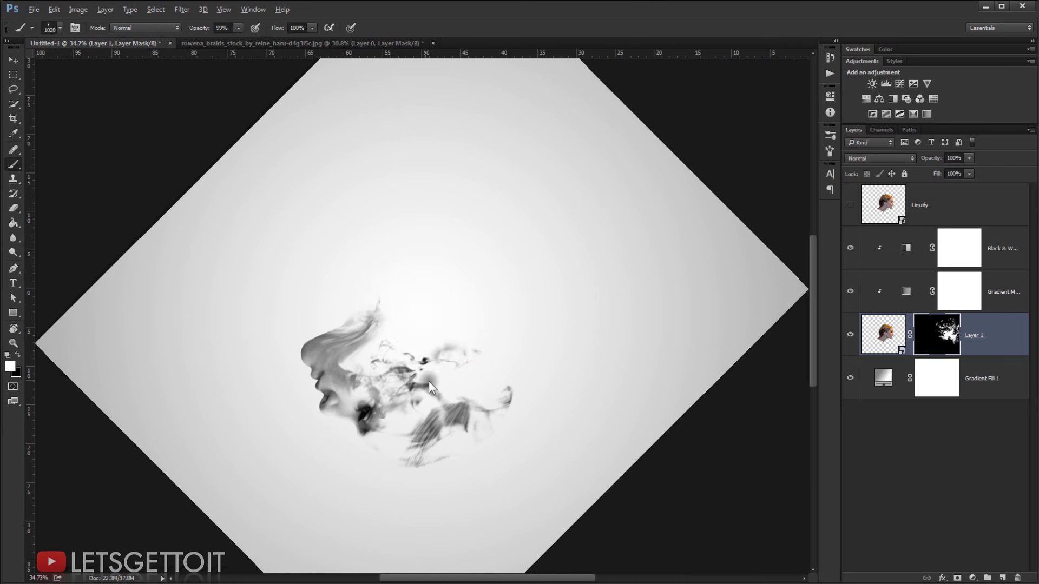
left_click_drag(427, 380, 434, 378)
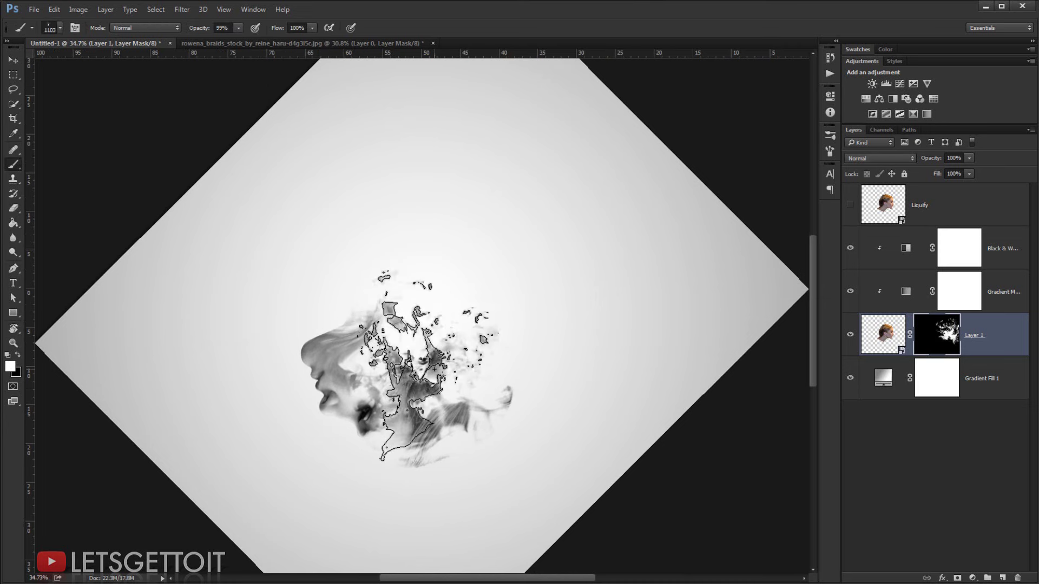
- Undo the last splatter stamp, stamp the brush across the back of the head with the canvas at 75°, and restore the upright view
key("r")
left_click_drag(563, 283, 521, 246)
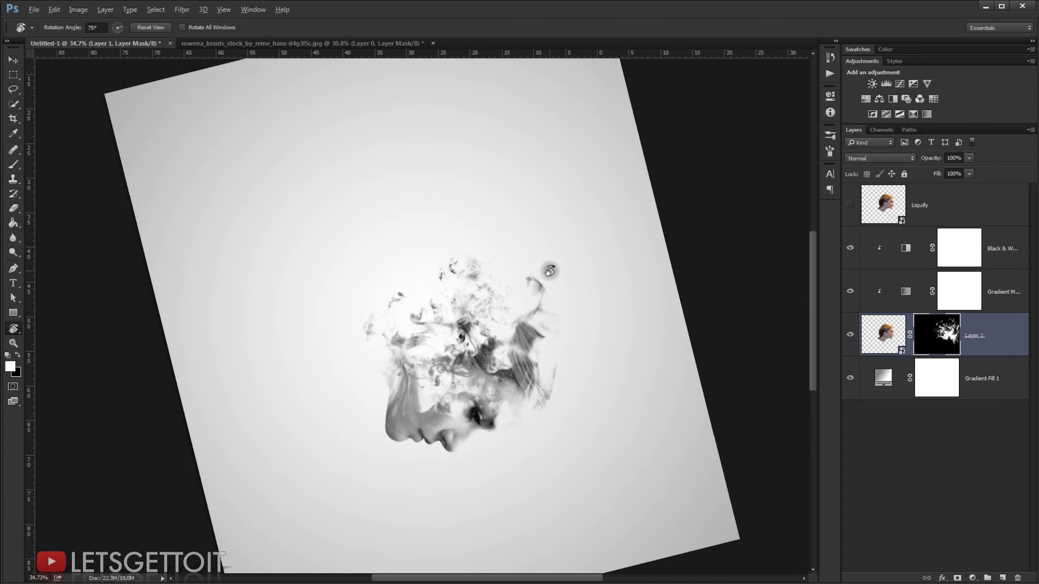
key("ctrl+z")
key("b")
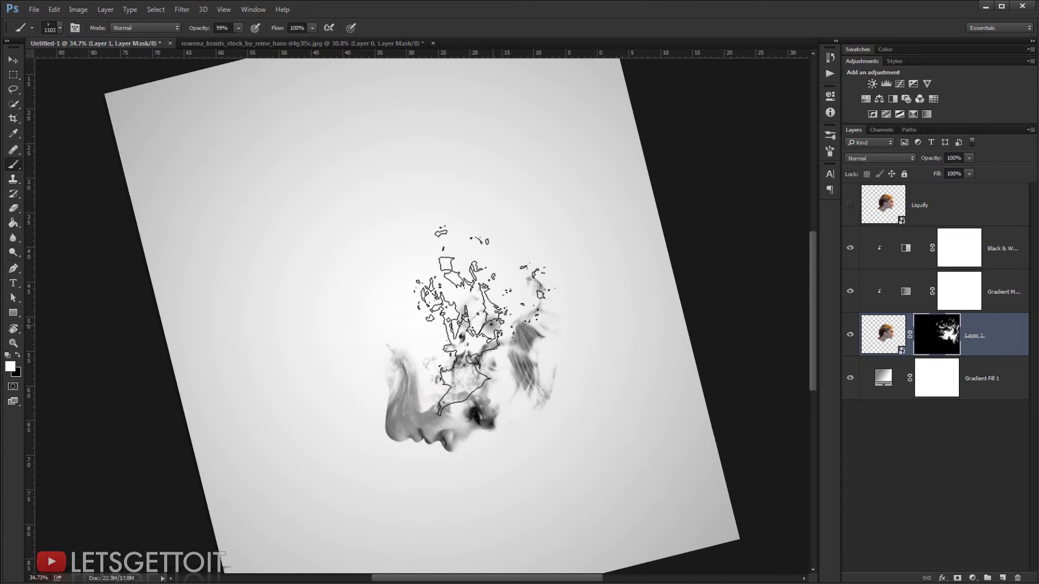
left_click(484, 321)
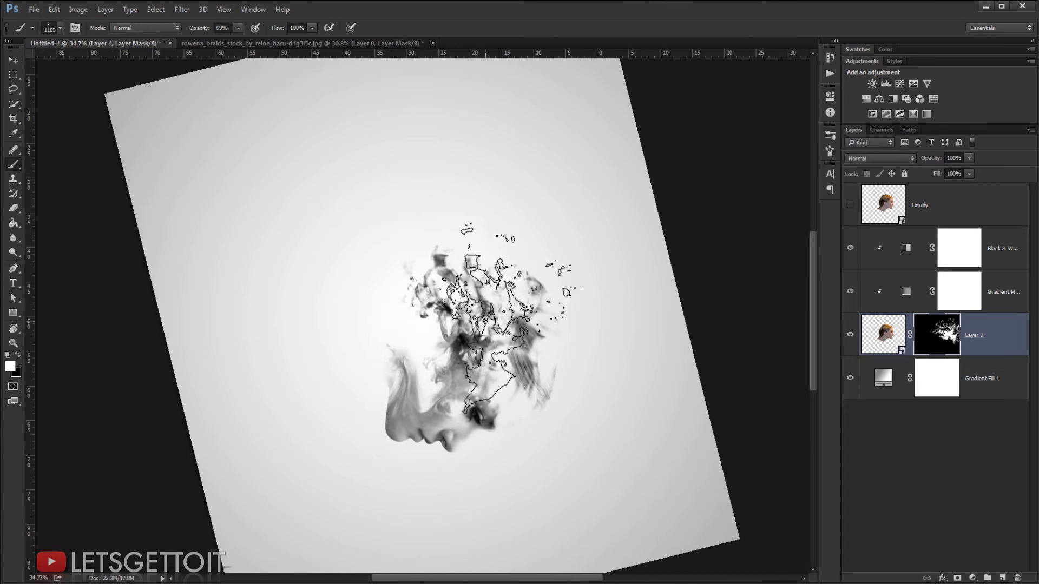
key("r")
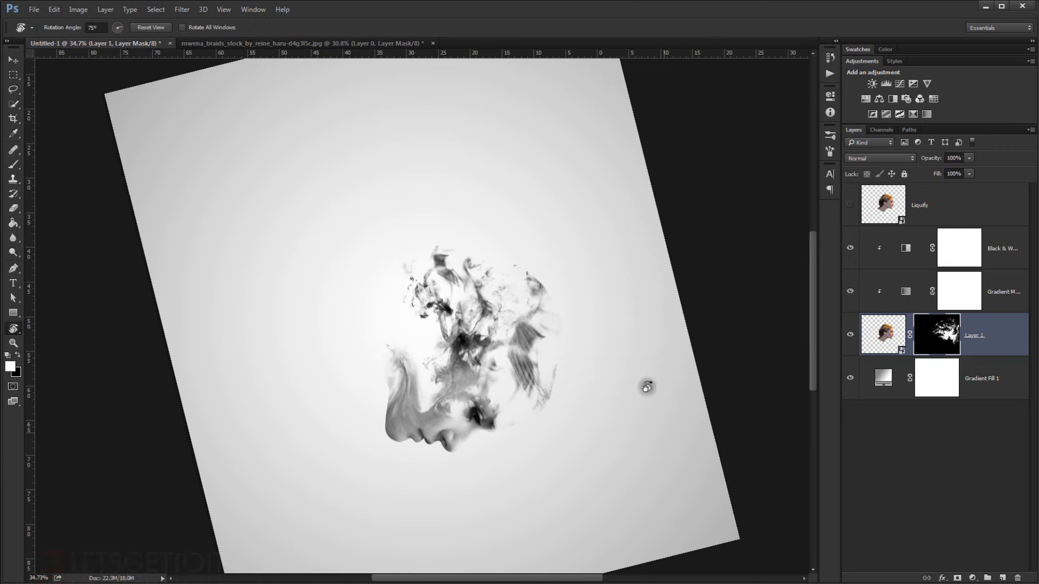
mouse_move(710, 380)
left_mouse_down()
mouse_move(541, 254)
mouse_move(512, 218)
left_mouse_up()
key("b")
scroll(628, 347, "down", 5)
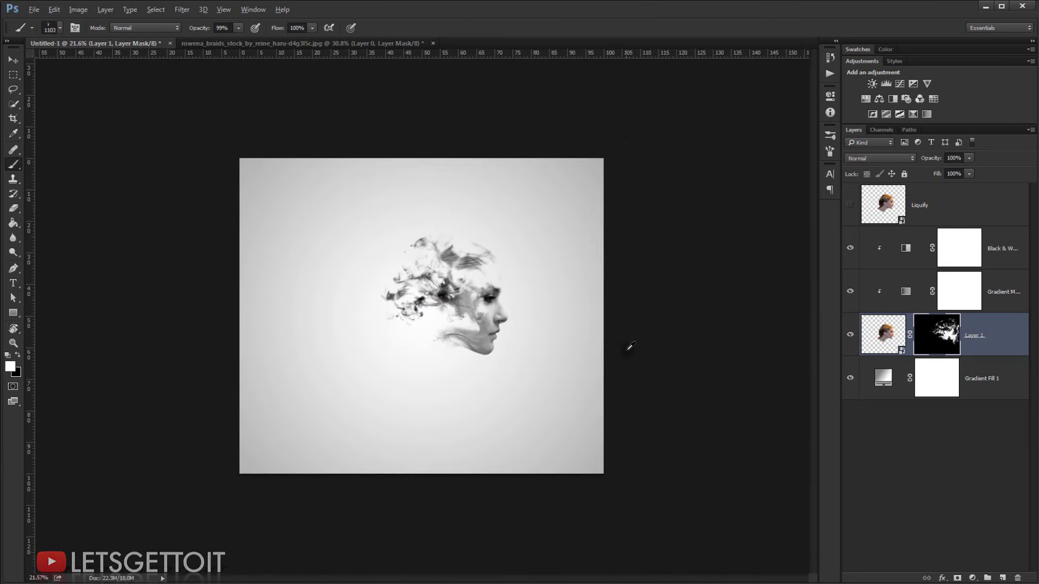
key("ctrl+0")
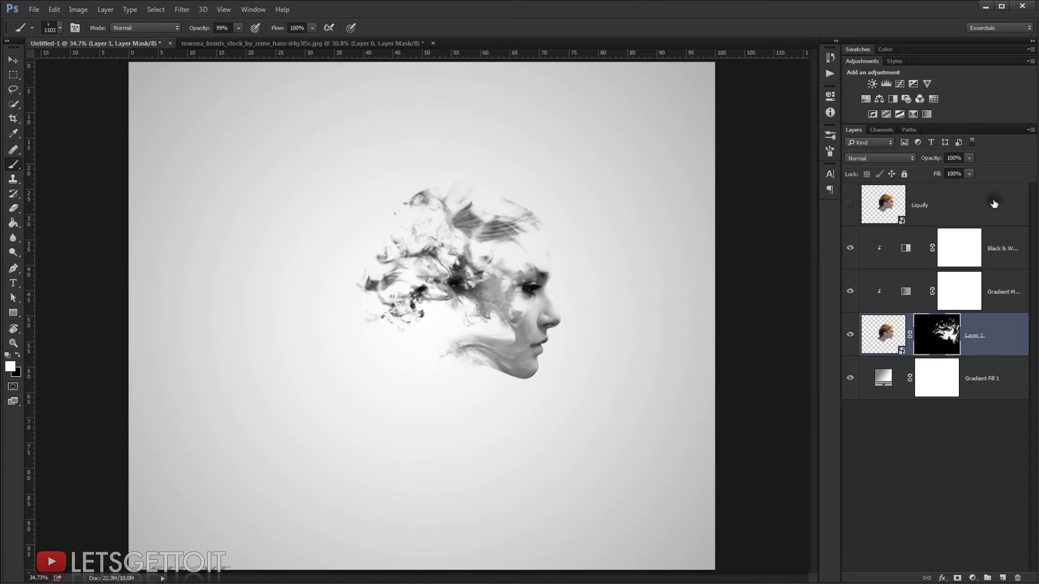
- Show the Liquify layer and duplicate the Black & White and Gradient Map adjustment layers above it
left_click(948, 208)
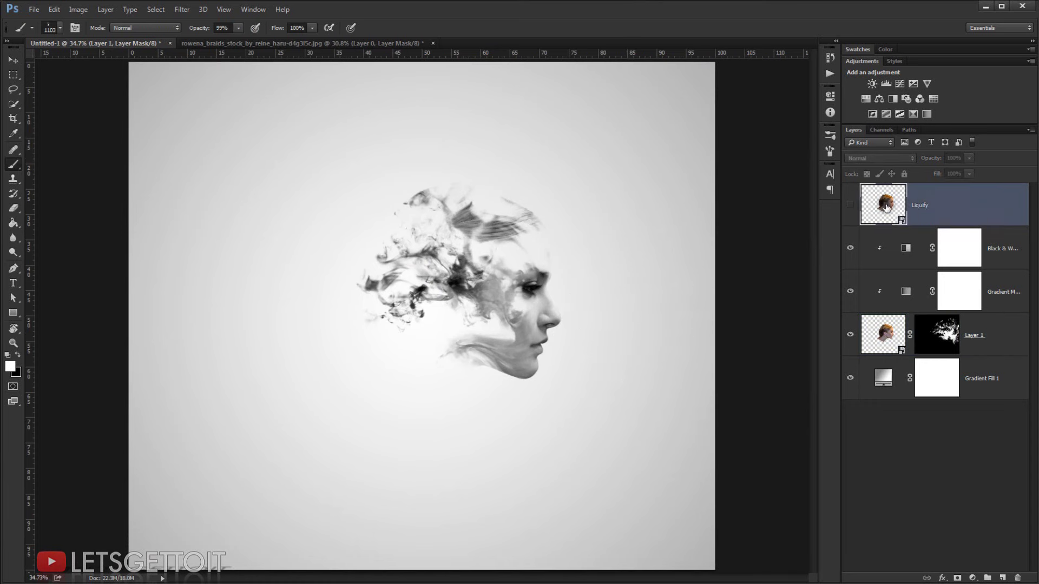
left_click(850, 206)
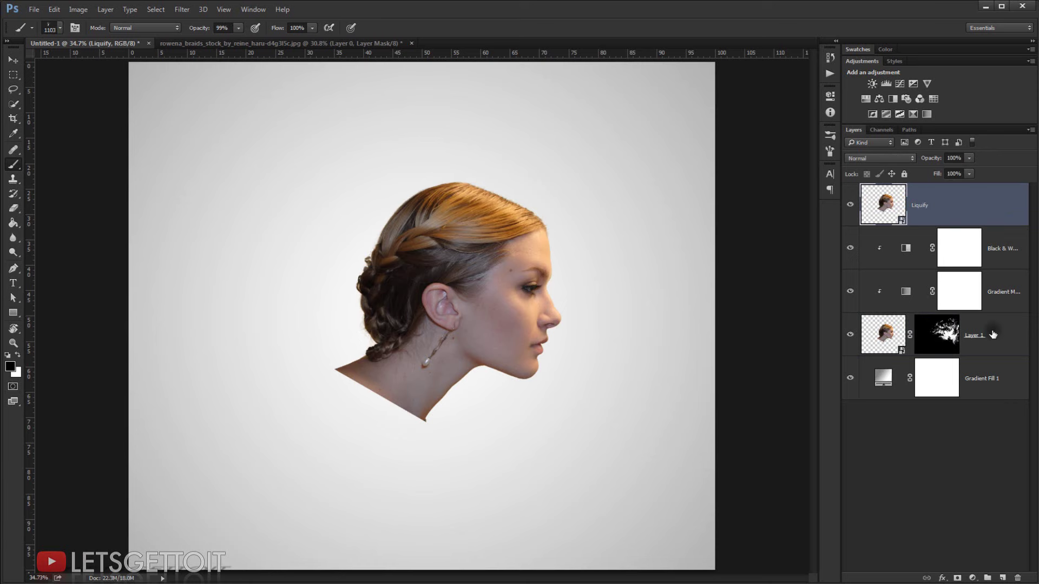
left_click(1005, 293)
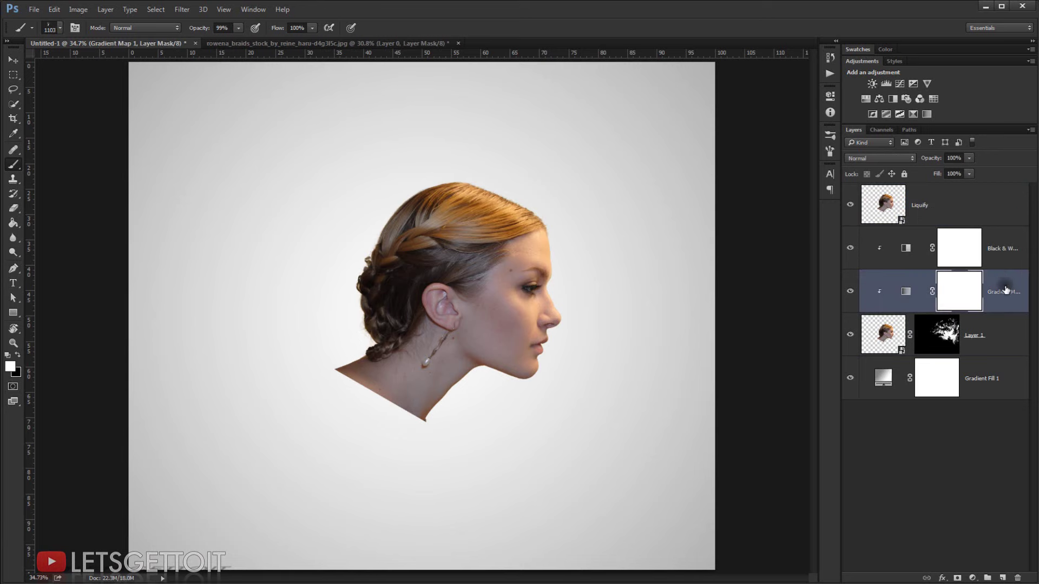
left_click(1005, 255, "shift")
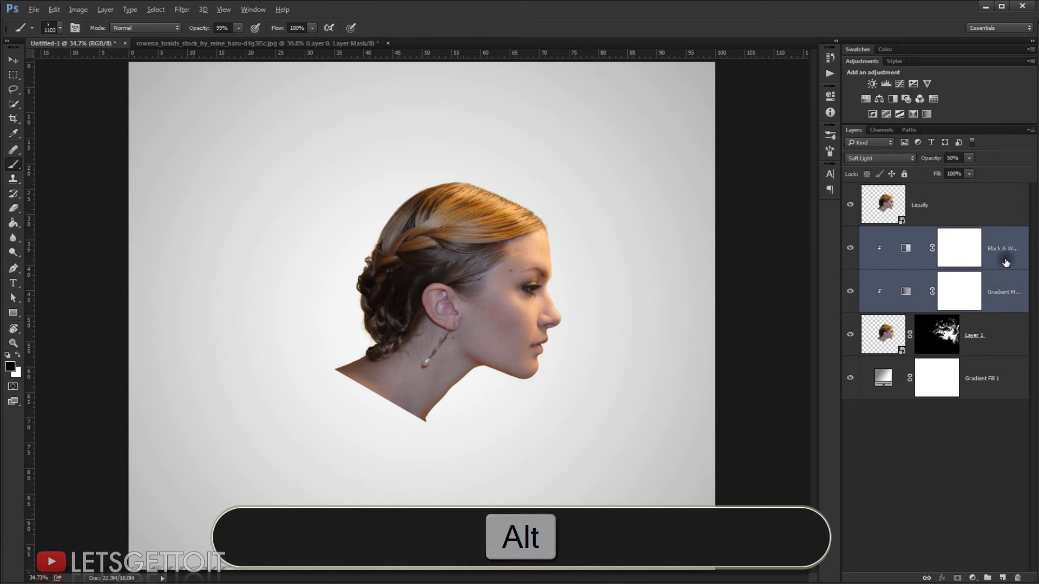
left_click_drag(1005, 263, 979, 202)
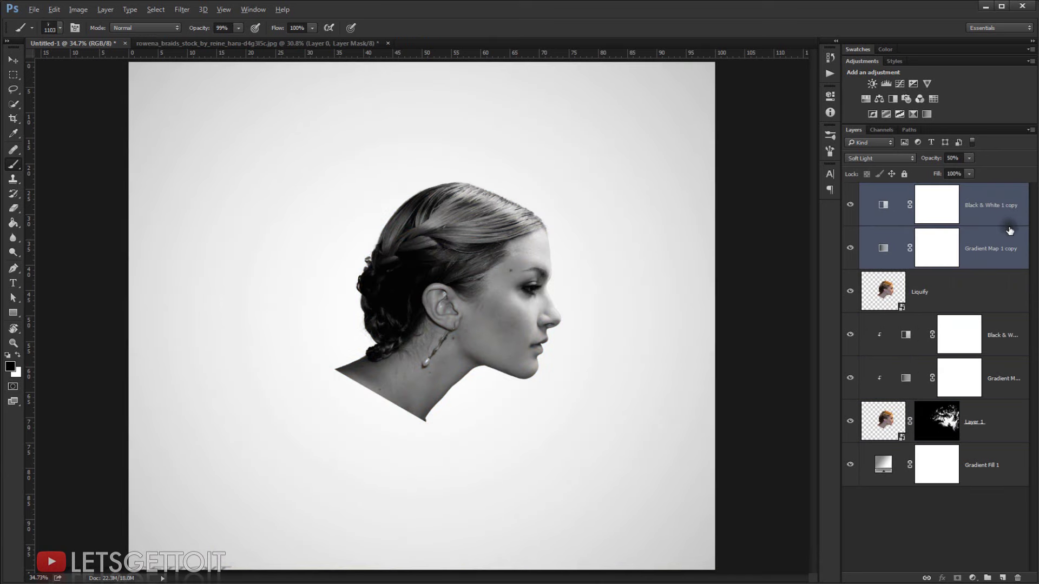
- Clip the copied Black & White and Gradient Map adjustment layers to the Liquify layer
left_click(1017, 225)
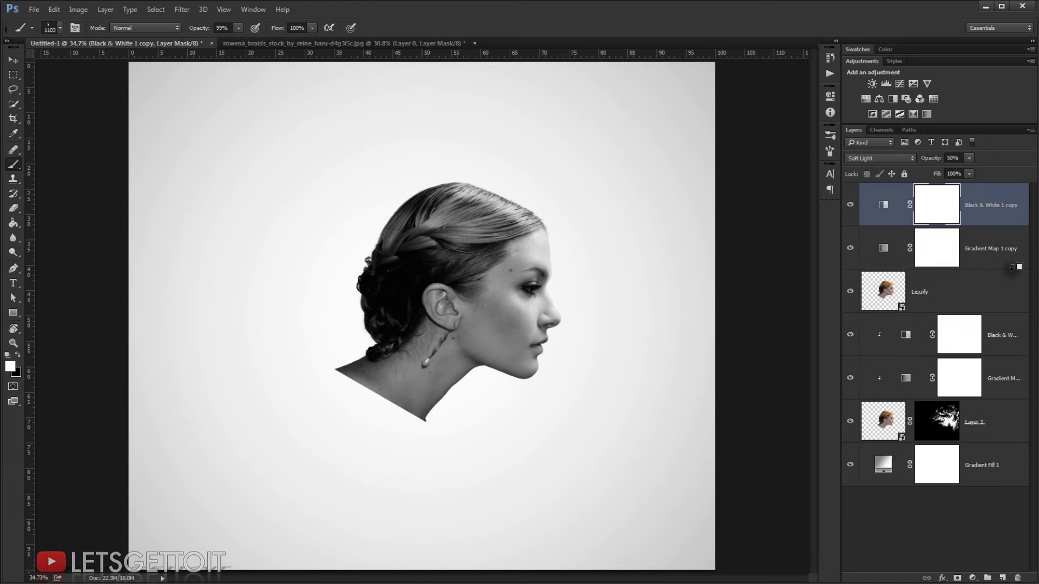
left_click(1012, 267, "alt")
left_click(1002, 224, "alt")
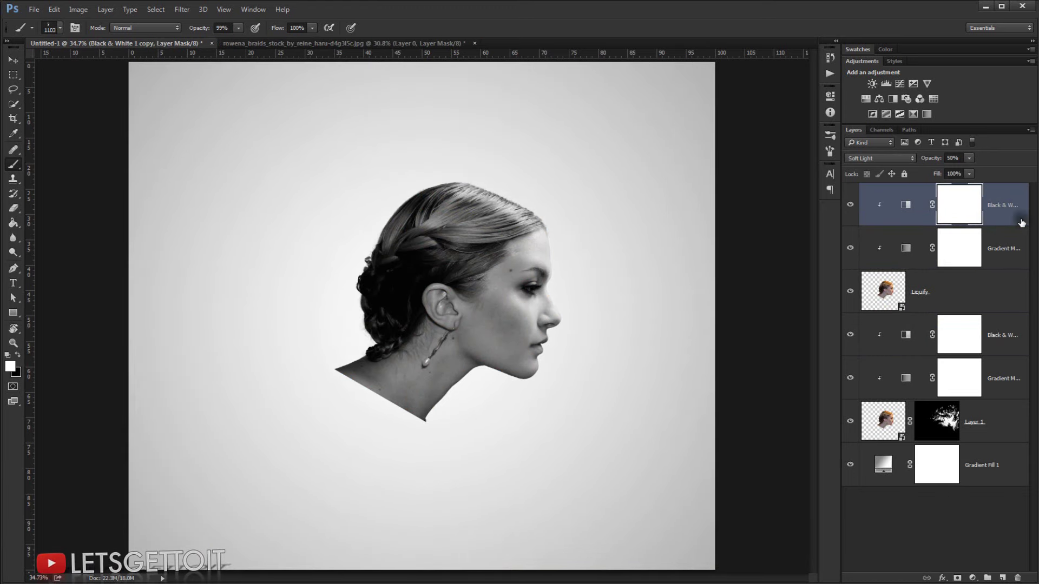
- Add a Levels adjustment layer clipped to the Liquify layer stack and set its midtones to 0.59
left_click(972, 578)
left_click(1001, 416)
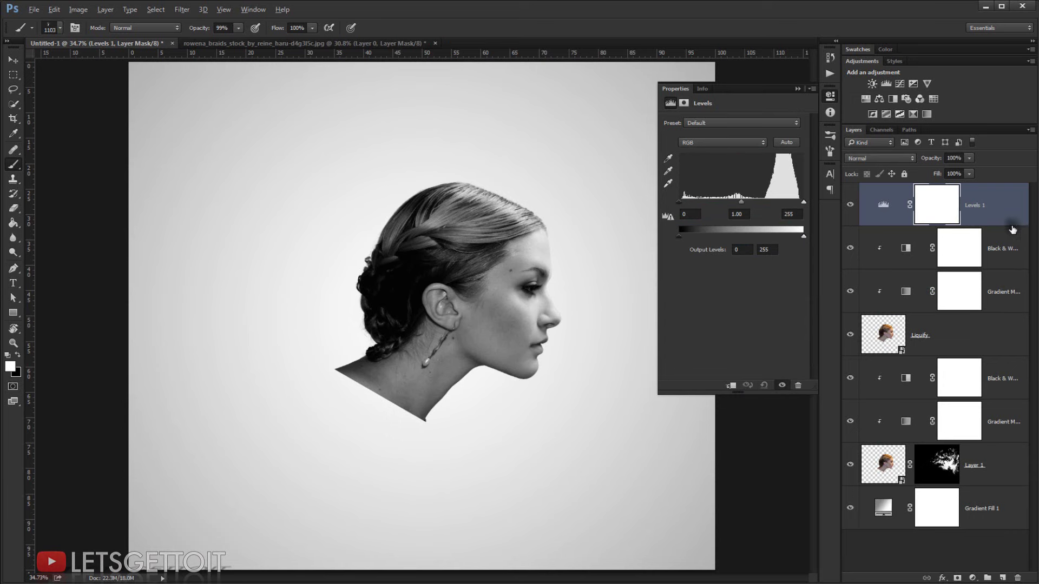
left_click(1022, 226, "alt")
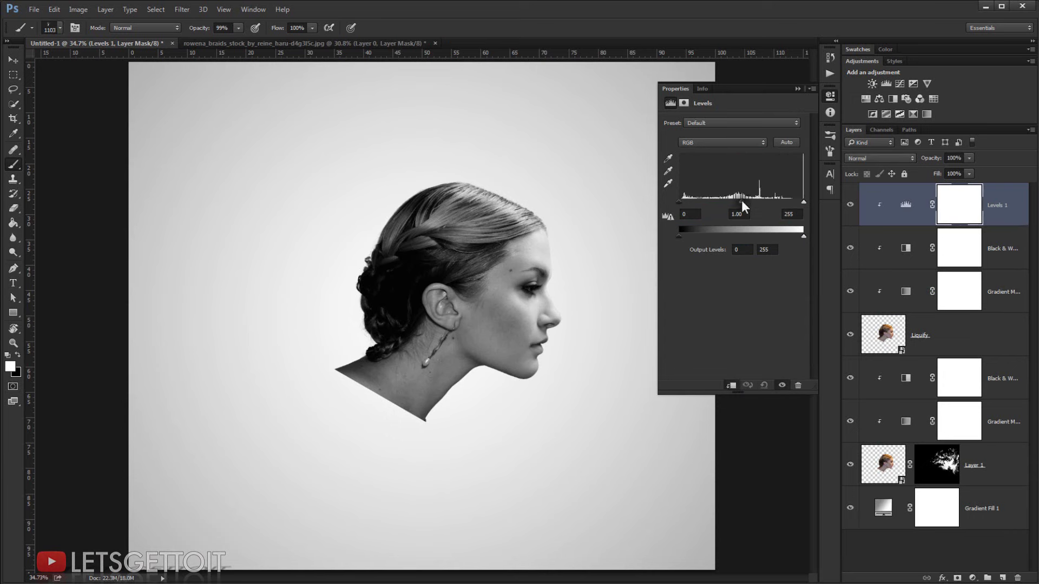
left_click_drag(741, 202, 761, 204)
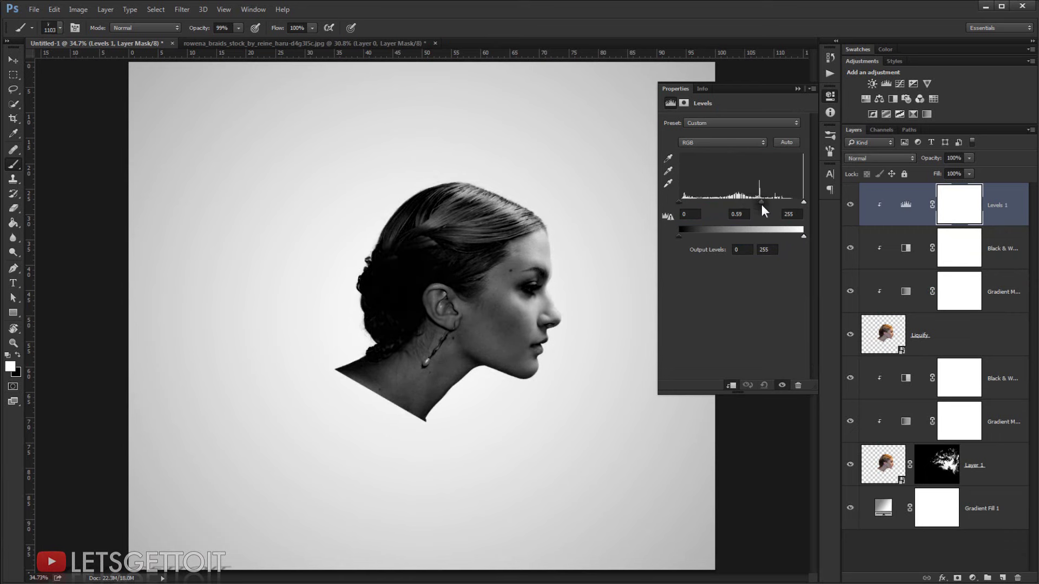
left_click(797, 89)
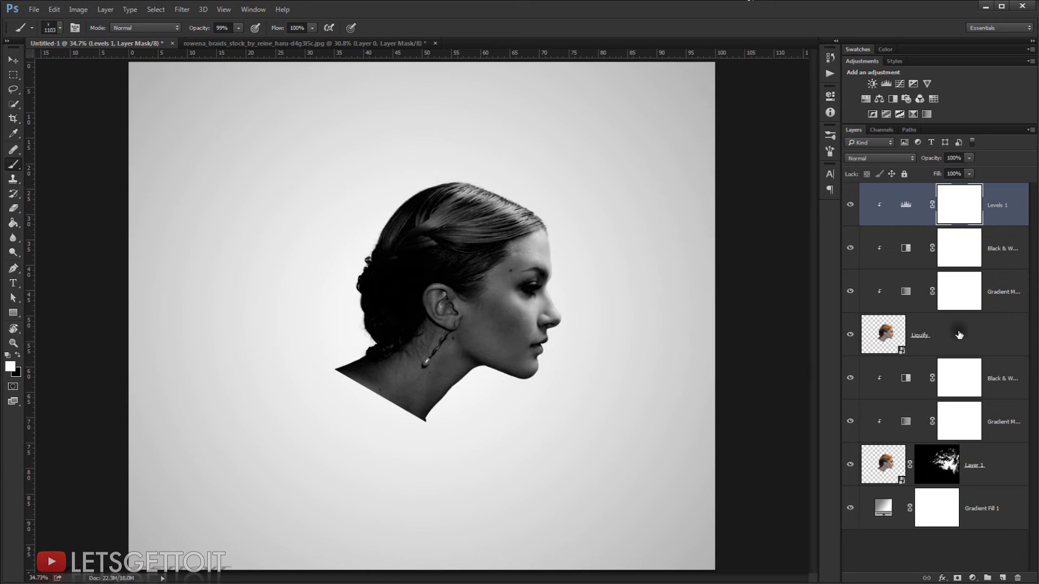
- Start the Liquify filter on the Liquify layer and freeze the woman's face from forehead to chin
left_click(990, 328)
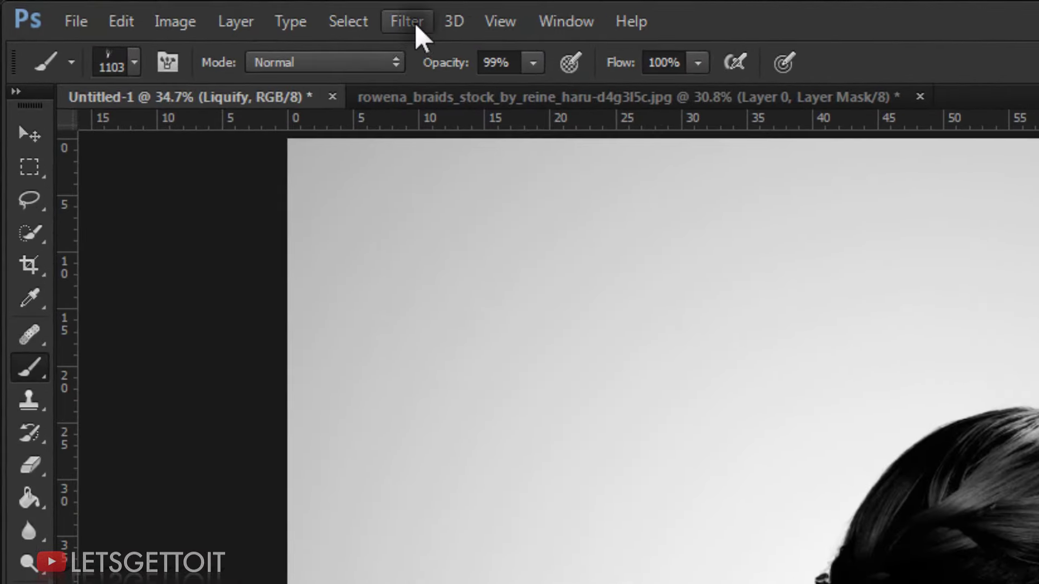
left_click(182, 9)
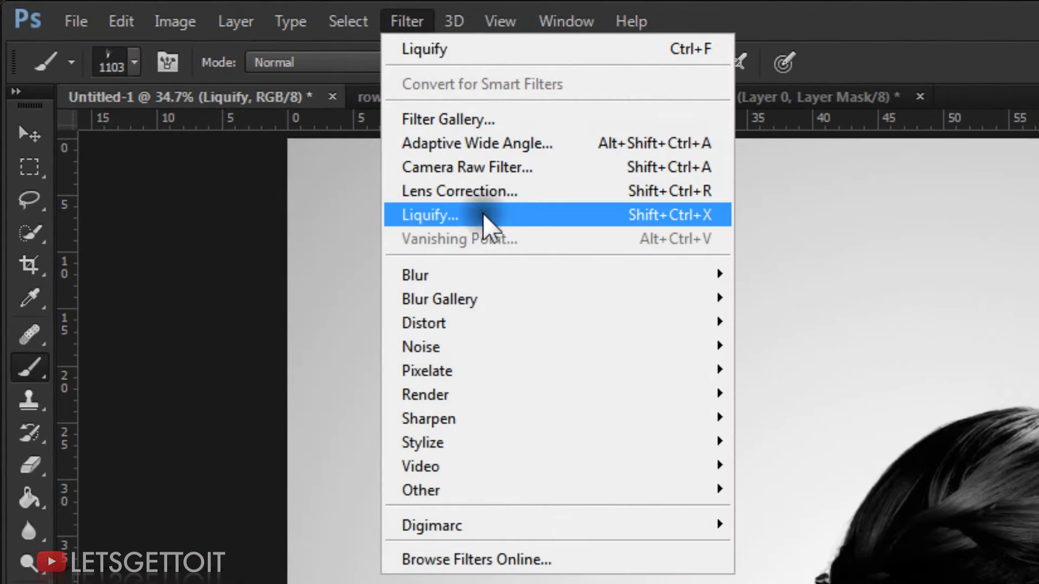
left_click(432, 215)
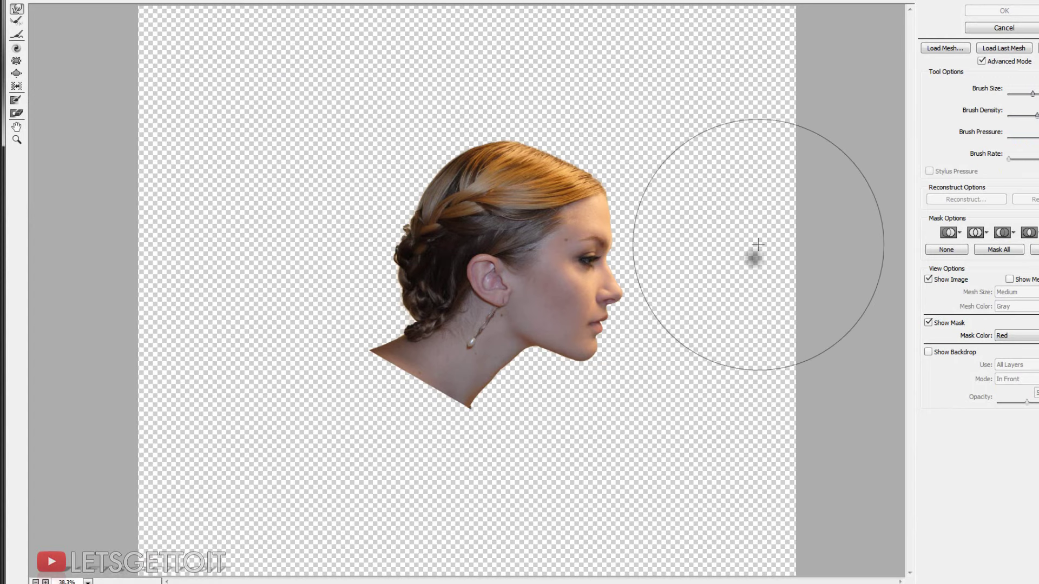
left_click(17, 100)
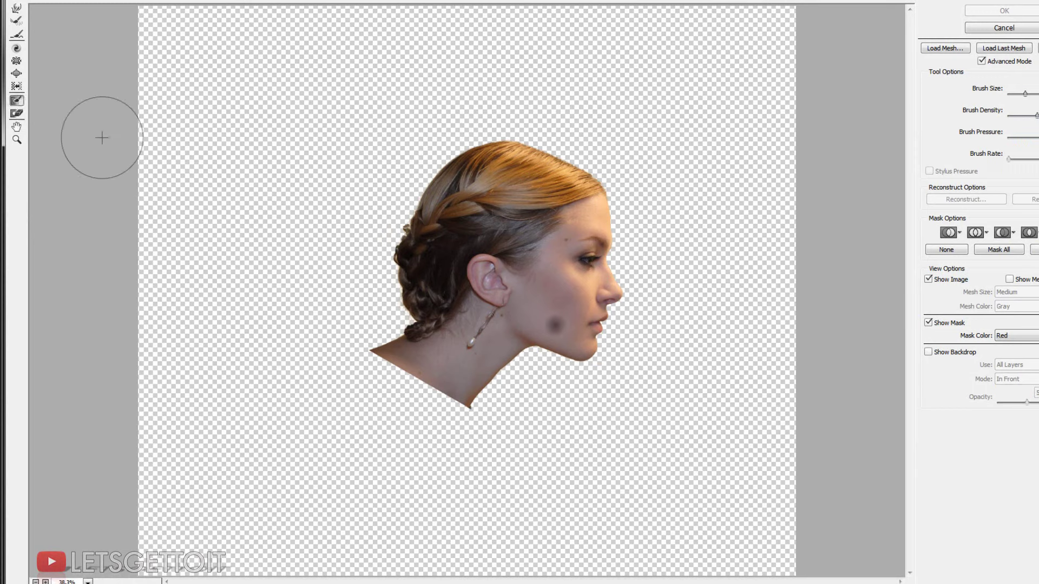
mouse_move(591, 328)
left_mouse_down()
mouse_move(566, 319)
mouse_move(568, 376)
left_mouse_up()
mouse_move(613, 220)
left_mouse_down()
mouse_move(553, 292)
mouse_move(559, 337)
mouse_move(602, 370)
mouse_move(608, 296)
mouse_move(594, 292)
mouse_move(603, 246)
mouse_move(567, 276)
mouse_move(555, 303)
mouse_move(586, 340)
mouse_move(621, 355)
mouse_move(622, 316)
mouse_move(540, 302)
left_mouse_up()
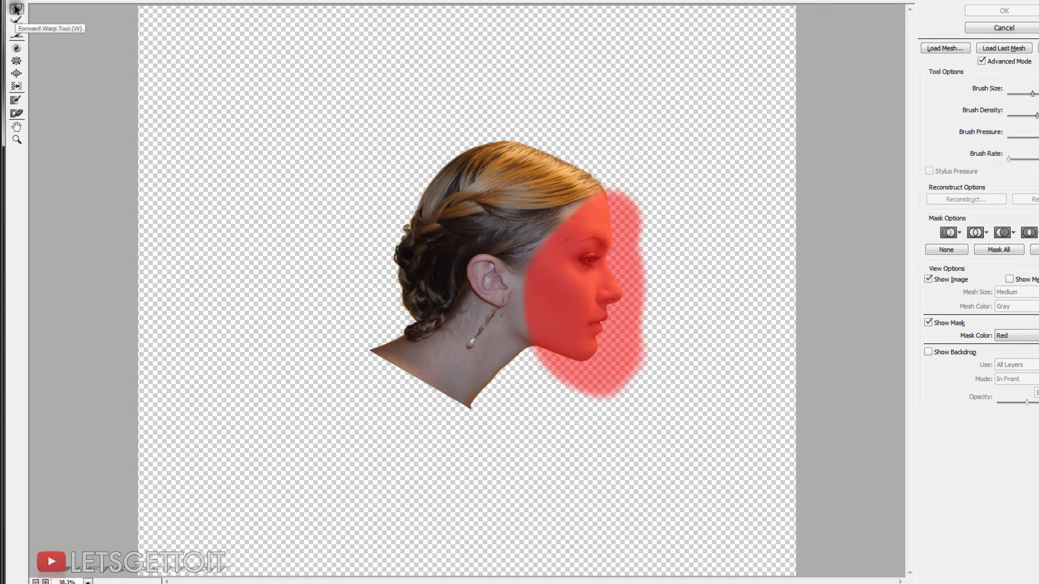
- Forward-warp the hair, back of the head and neck far outward behind the face with an enlarged brush, and apply the filter
left_click_drag(496, 232, 521, 248)
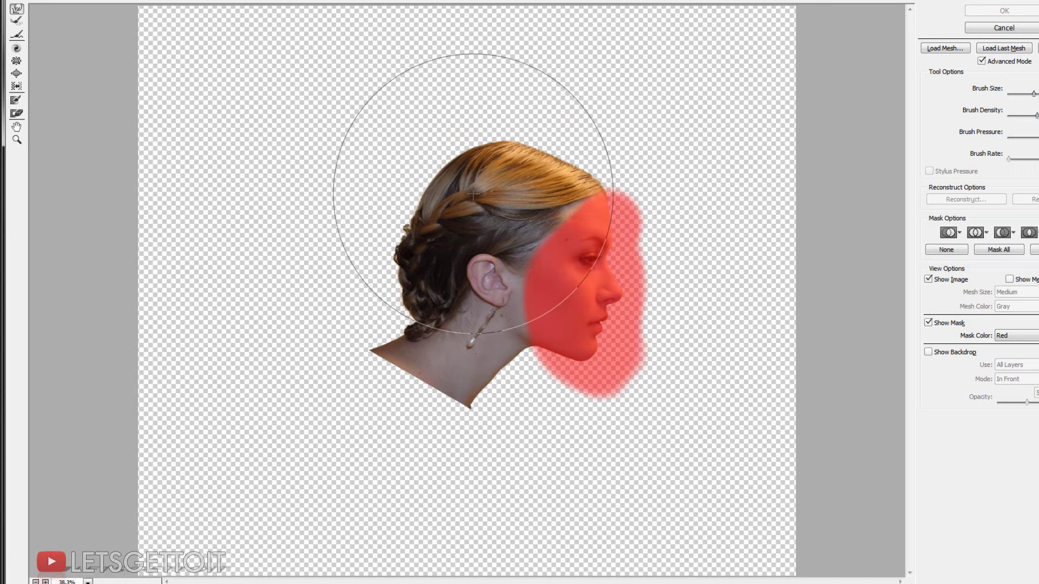
mouse_move(473, 193)
left_mouse_down()
mouse_move(447, 161)
mouse_move(487, 169)
mouse_move(510, 139)
left_mouse_up()
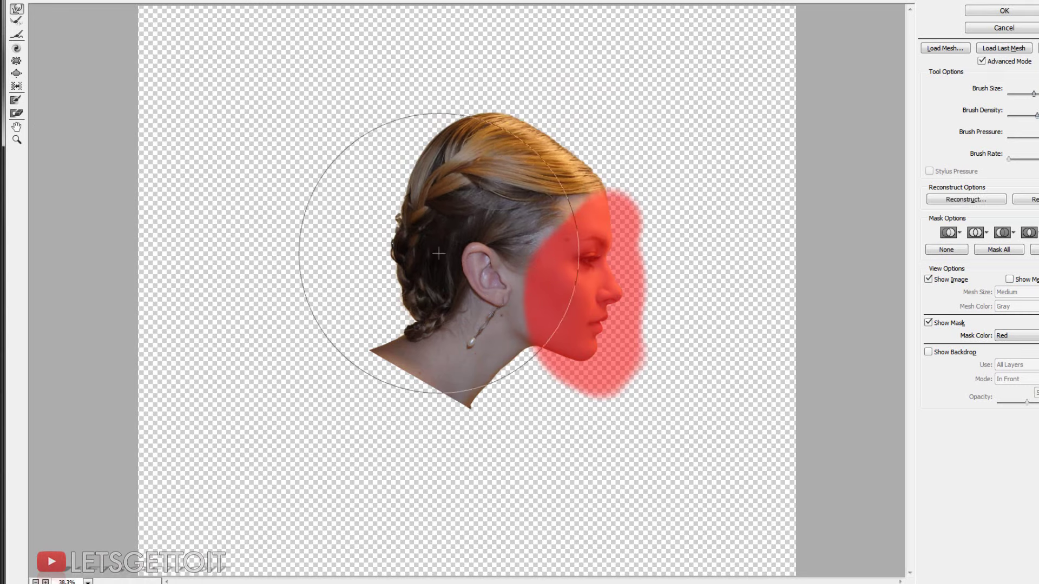
mouse_move(438, 254)
left_mouse_down()
mouse_move(417, 268)
mouse_move(378, 263)
mouse_move(414, 335)
mouse_move(404, 329)
mouse_move(419, 182)
mouse_move(339, 249)
mouse_move(280, 322)
mouse_move(369, 435)
left_mouse_up()
key("ctrl+minus")
mouse_move(318, 301)
left_mouse_down()
mouse_move(330, 227)
mouse_move(454, 141)
mouse_move(347, 129)
mouse_move(271, 272)
mouse_move(260, 338)
mouse_move(350, 411)
mouse_move(248, 323)
mouse_move(307, 175)
mouse_move(253, 224)
mouse_move(441, 207)
mouse_move(496, 118)
mouse_move(398, 125)
mouse_move(331, 110)
mouse_move(340, 69)
mouse_move(528, 98)
mouse_move(562, 115)
mouse_move(417, 93)
mouse_move(286, 160)
mouse_move(200, 233)
mouse_move(405, 266)
mouse_move(560, 148)
mouse_move(572, 154)
mouse_move(541, 160)
mouse_move(501, 119)
mouse_move(451, 140)
mouse_move(290, 104)
mouse_move(195, 281)
mouse_move(254, 177)
mouse_move(213, 157)
mouse_move(290, 86)
mouse_move(218, 132)
mouse_move(422, 392)
mouse_move(377, 426)
mouse_move(214, 380)
mouse_move(306, 470)
mouse_move(449, 454)
left_mouse_up()
scroll(566, 222, "up", 1)
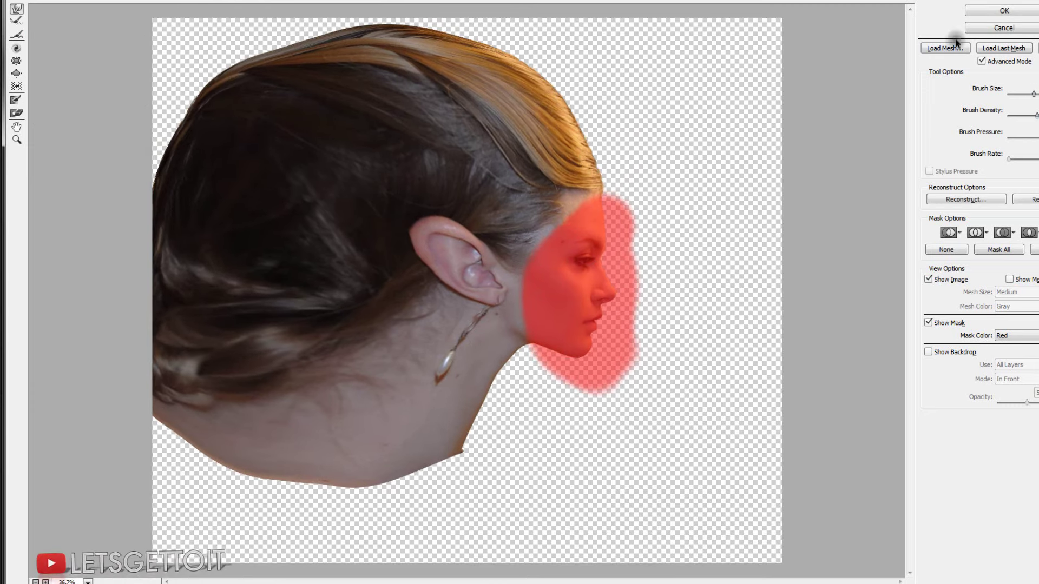
key("Return")
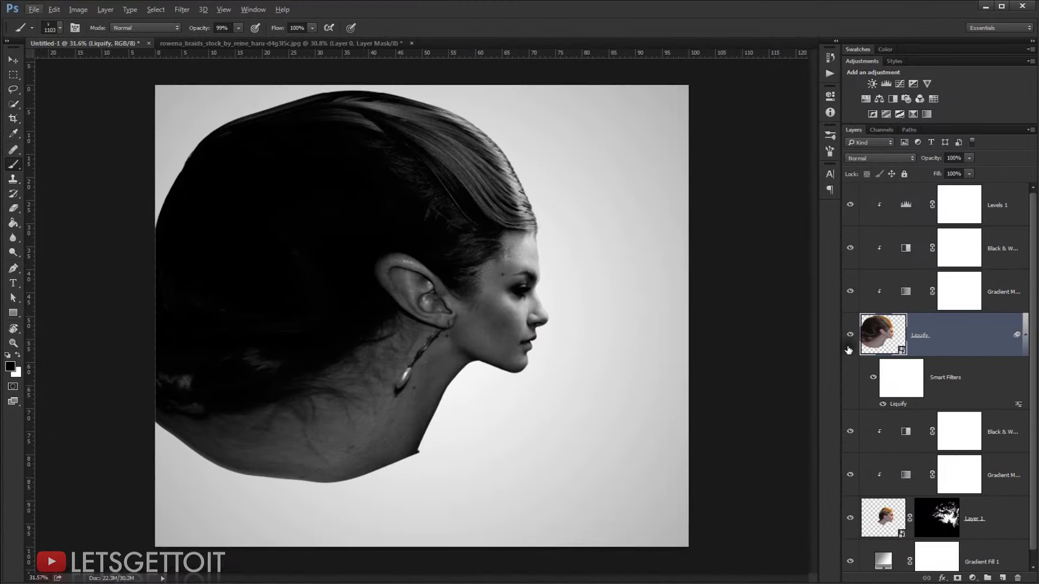
- Collapse the Liquify layer's smart filter list and add a black layer mask that hides the whole layer
left_click(1024, 334)
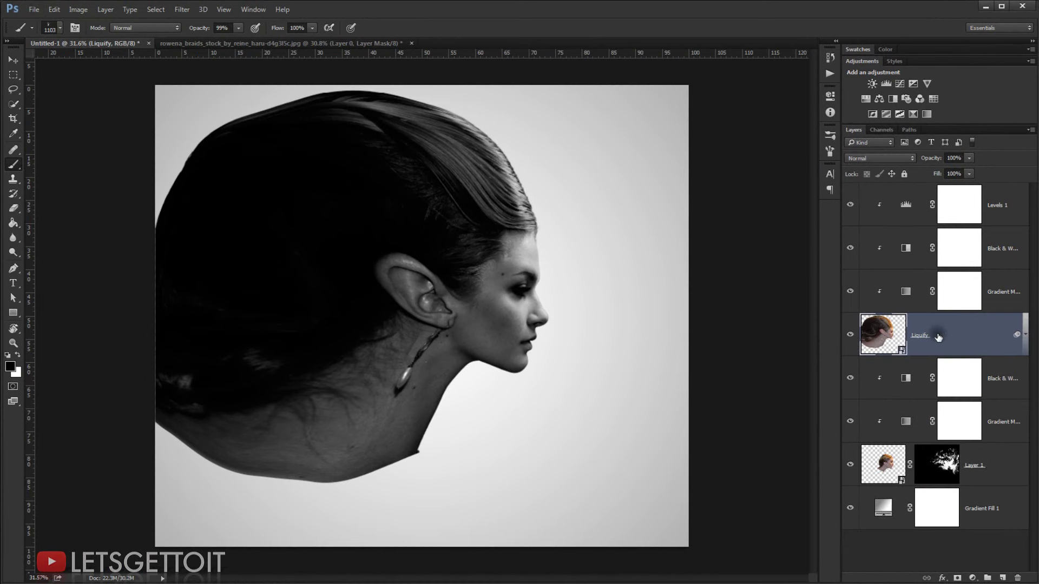
key("alt")
key("alt")
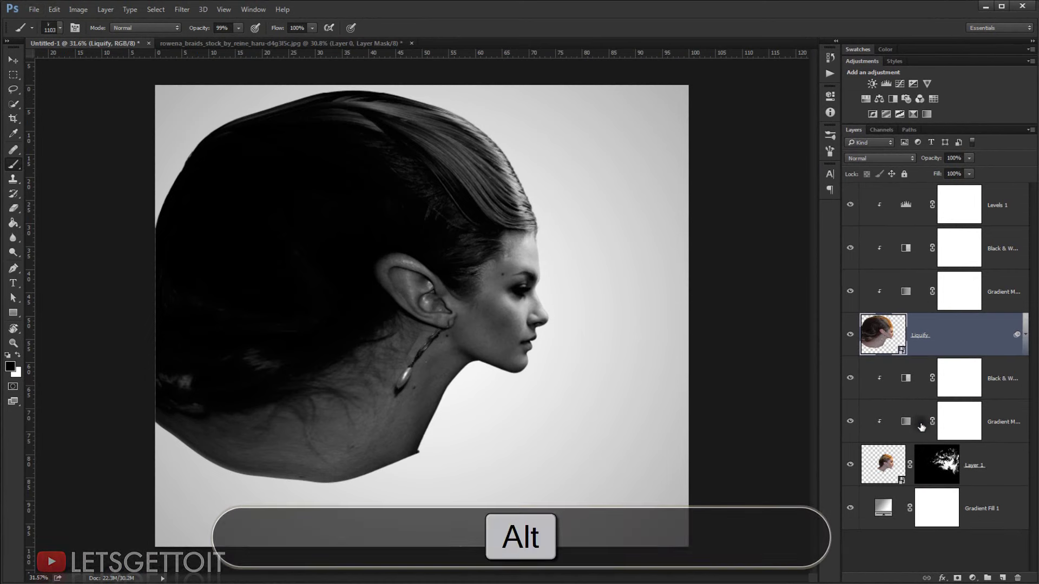
left_click(957, 579, "alt")
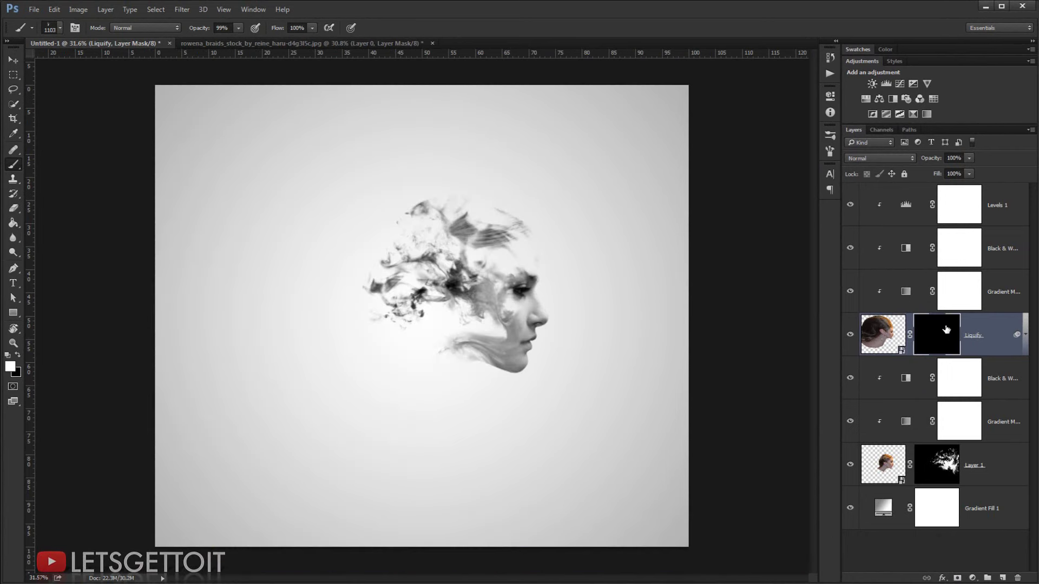
- Choose the 2482 px smoke brush, resize it to 1545 px and rotate the canvas view to 55°
right_click(405, 237)
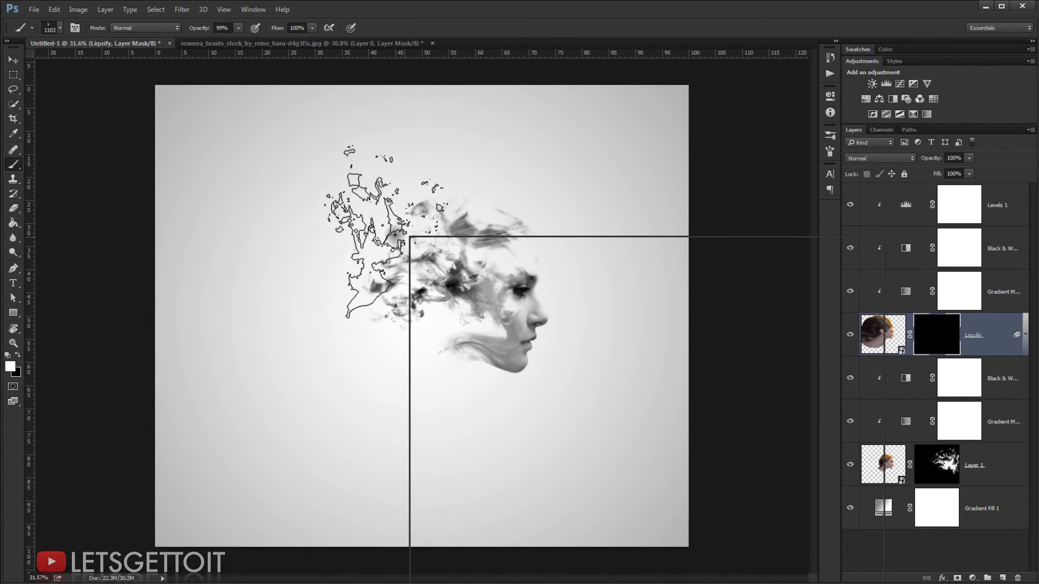
right_click(395, 235)
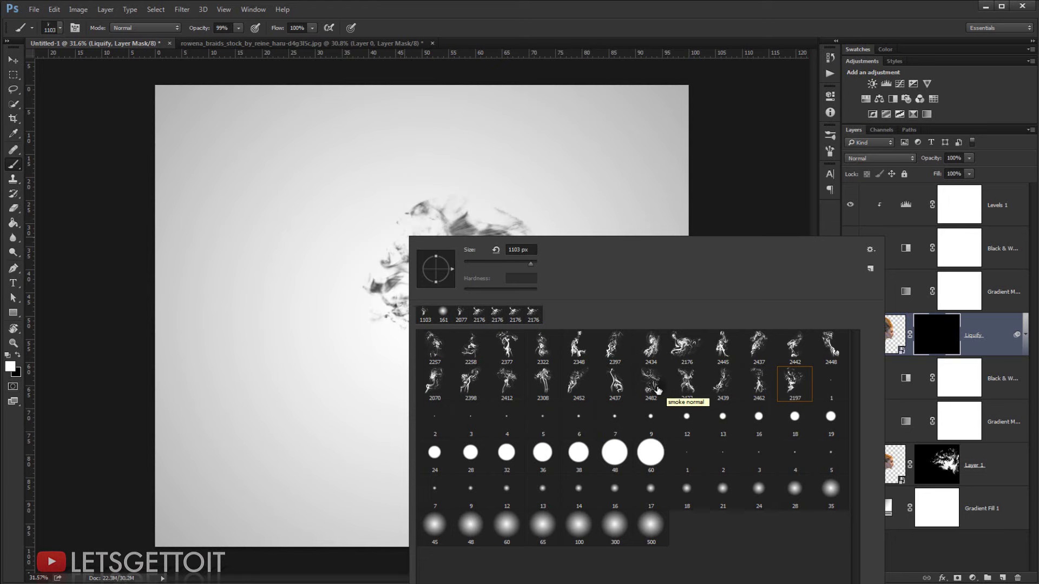
left_click(675, 7)
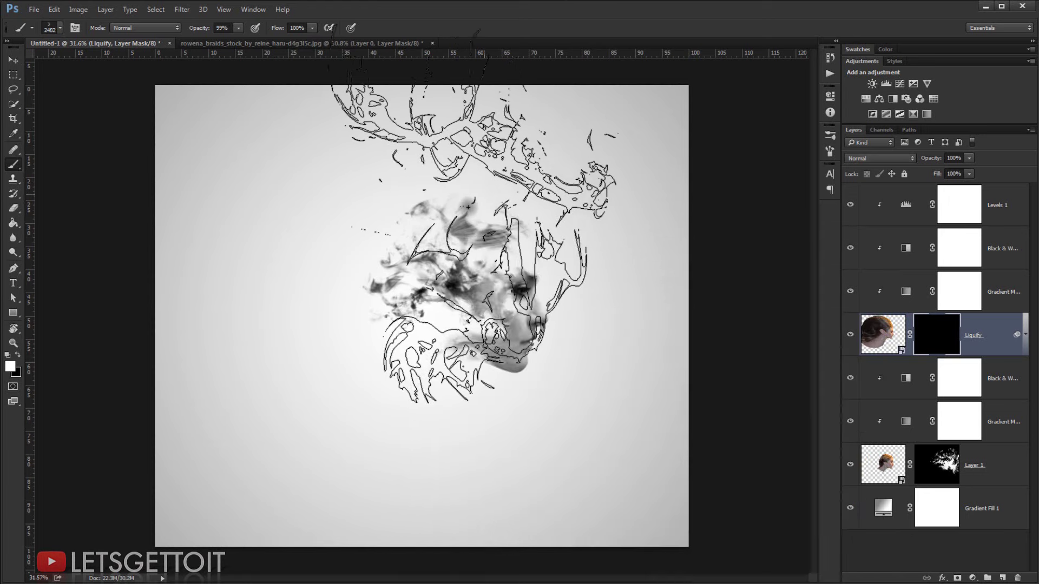
left_click_drag(466, 209, 421, 211)
key("r")
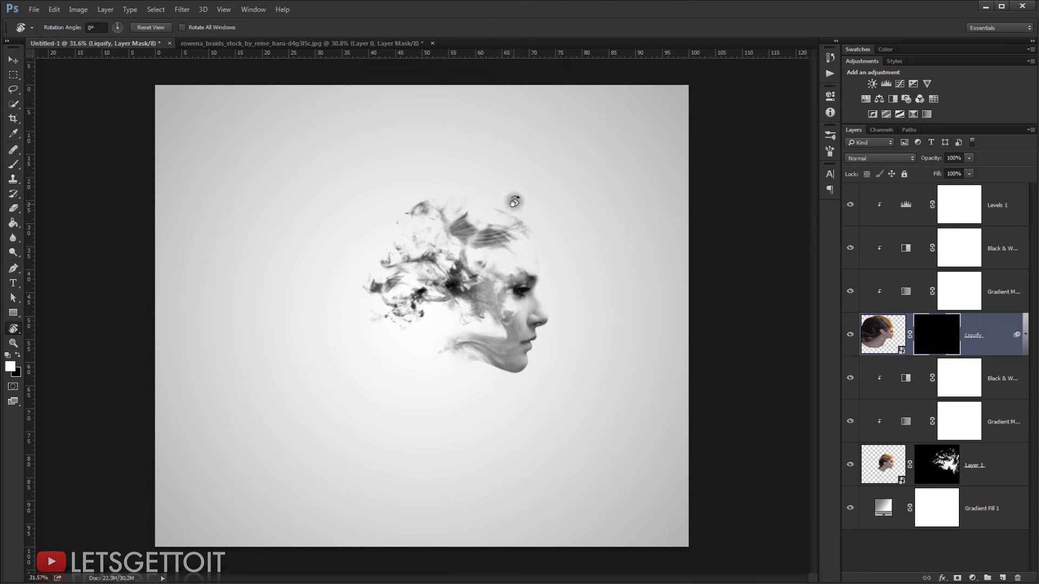
mouse_move(552, 161)
left_mouse_down()
mouse_move(591, 307)
mouse_move(582, 361)
left_mouse_up()
key("b")
left_click_drag(513, 273, 473, 270)
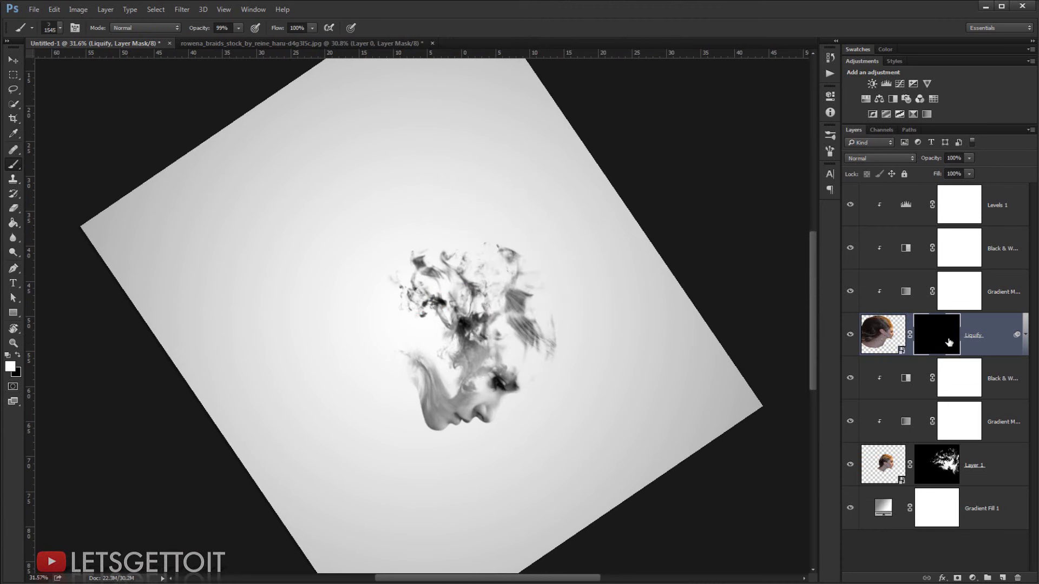
- Set the density of the Liquify layer's mask to 76% as a preview of the hidden warped head
double_click(946, 339)
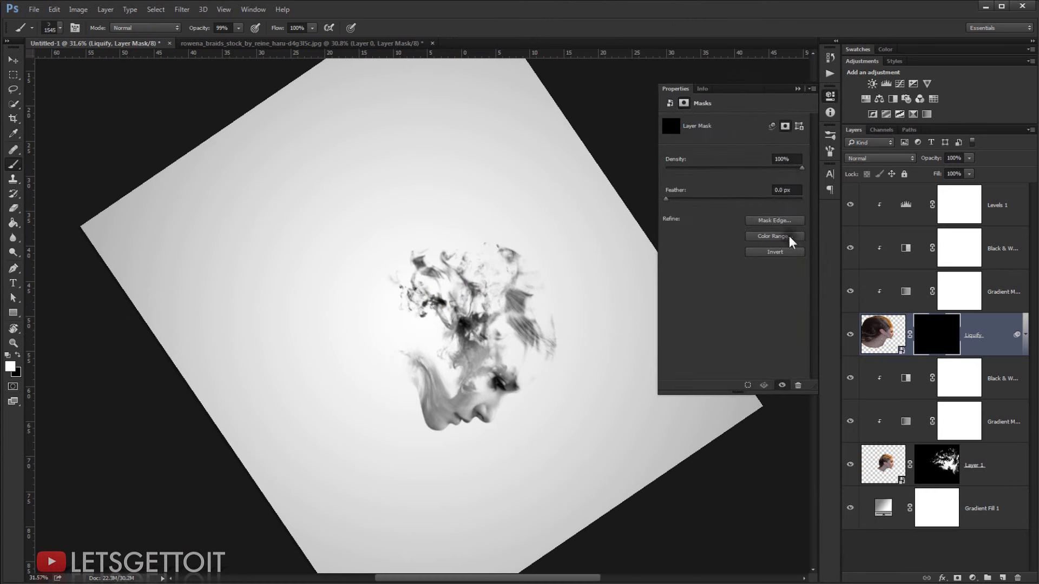
left_click_drag(790, 168, 774, 166)
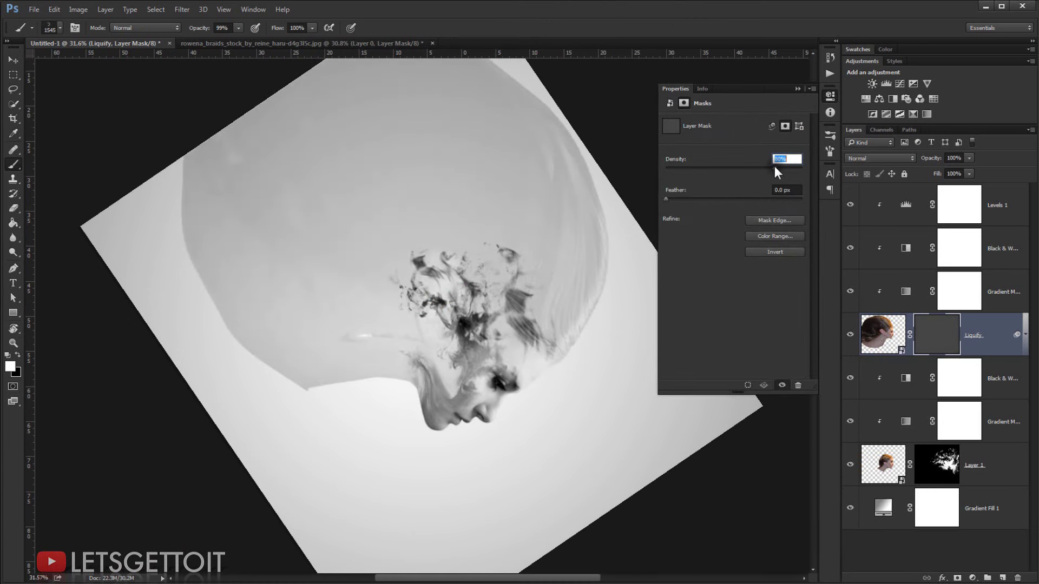
left_click(797, 89)
- Resize the smoke brush to 2026 px, stamp it in white over the top of the head on the mask, and restore the upright view
left_click_drag(494, 270, 511, 279)
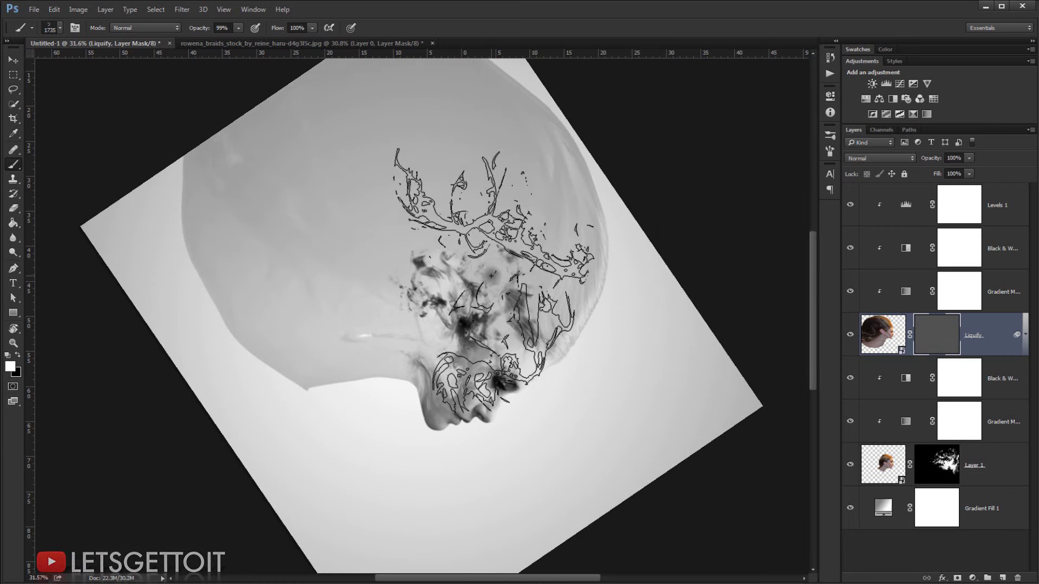
left_click_drag(491, 276, 497, 275)
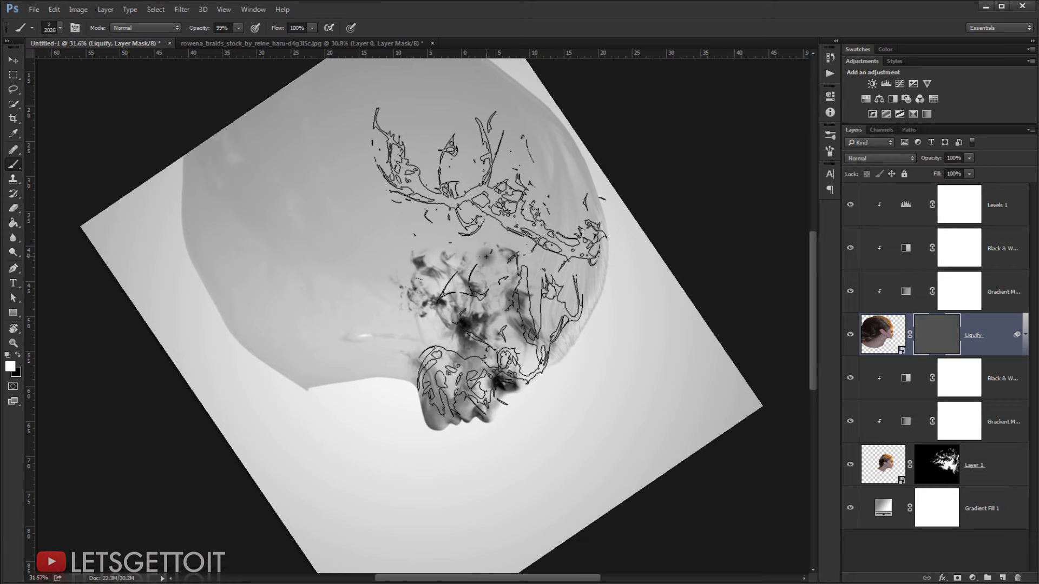
left_click(486, 256)
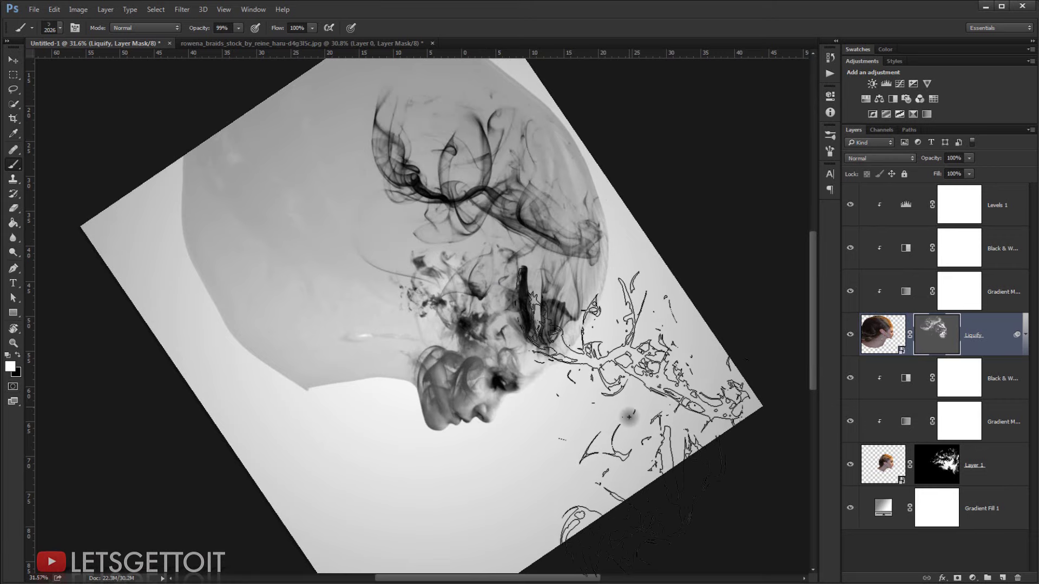
key("r")
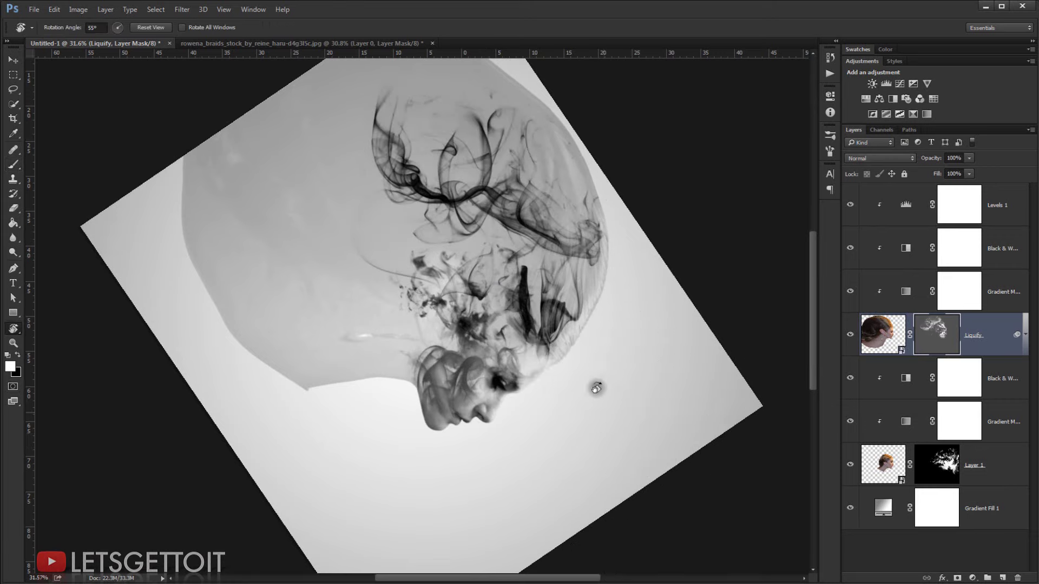
mouse_move(594, 366)
left_mouse_down()
mouse_move(519, 244)
mouse_move(490, 234)
mouse_move(500, 238)
left_mouse_up()
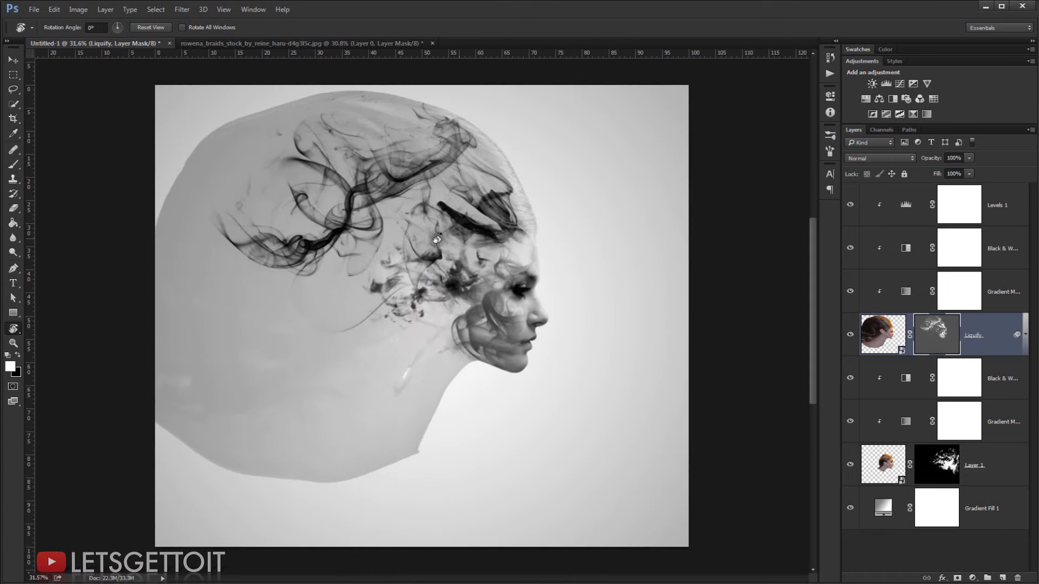
- Choose the 2176 px smoke brush and rotate the canvas view to 135° for the next stamp
key("b")
right_click(424, 237)
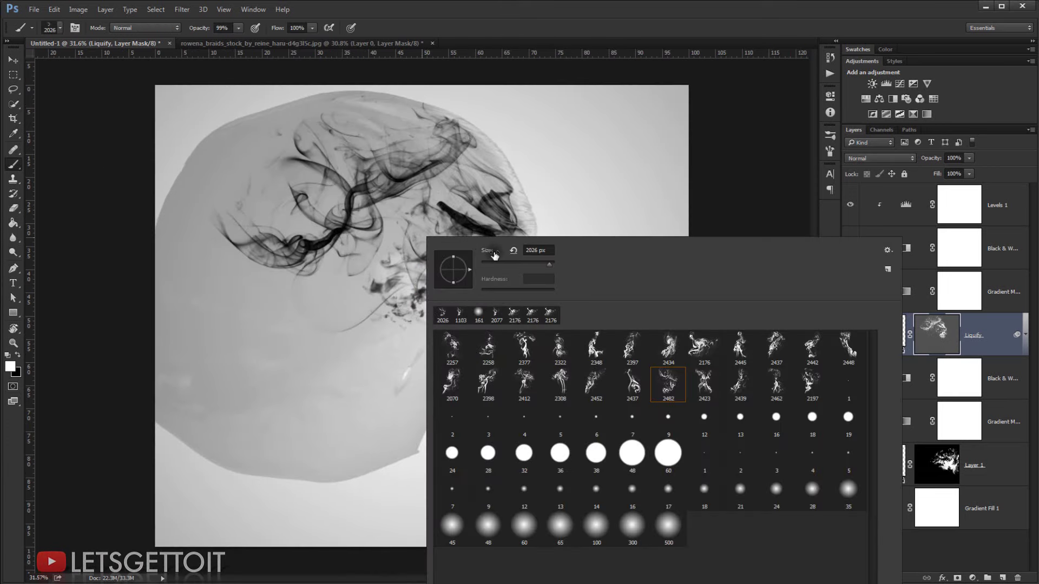
left_click(689, 6)
key("r")
left_click_drag(520, 176, 451, 486)
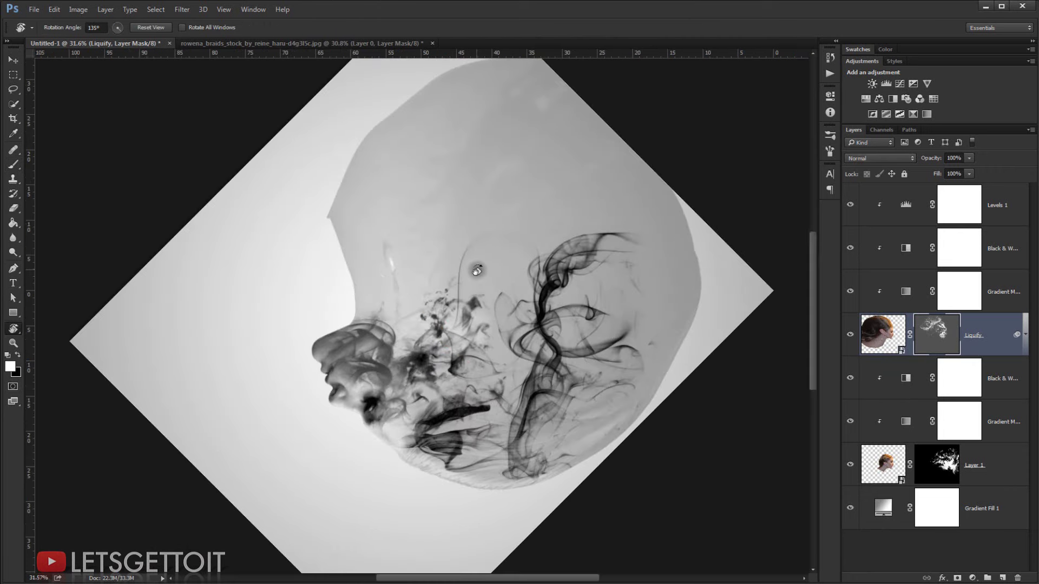
key("b")
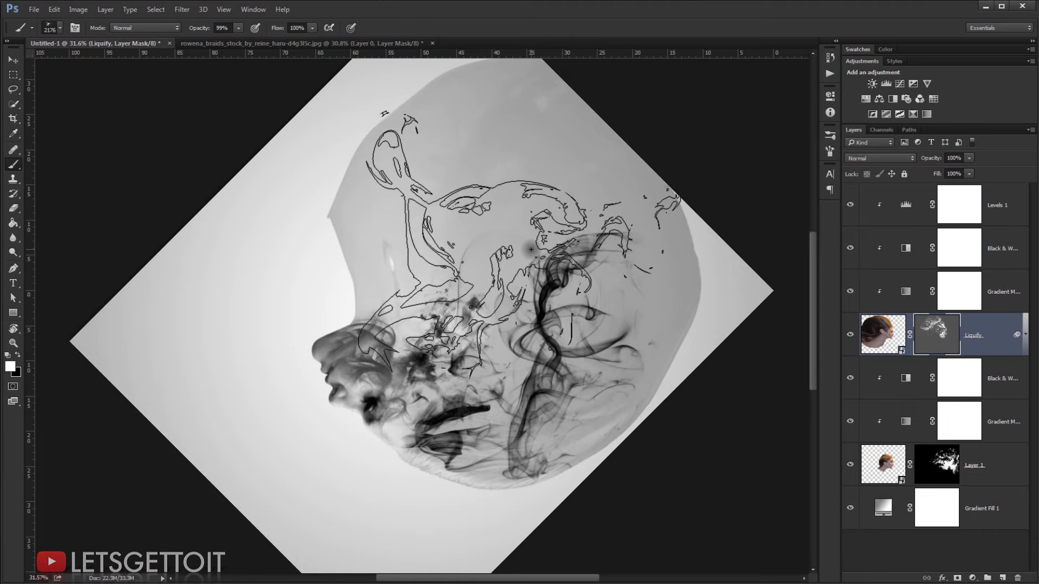
- Adjust the canvas rotation to 102° and stamp the smoke brush on the Liquify mask across the back of the head and neck
key("r")
left_click_drag(561, 251, 506, 176)
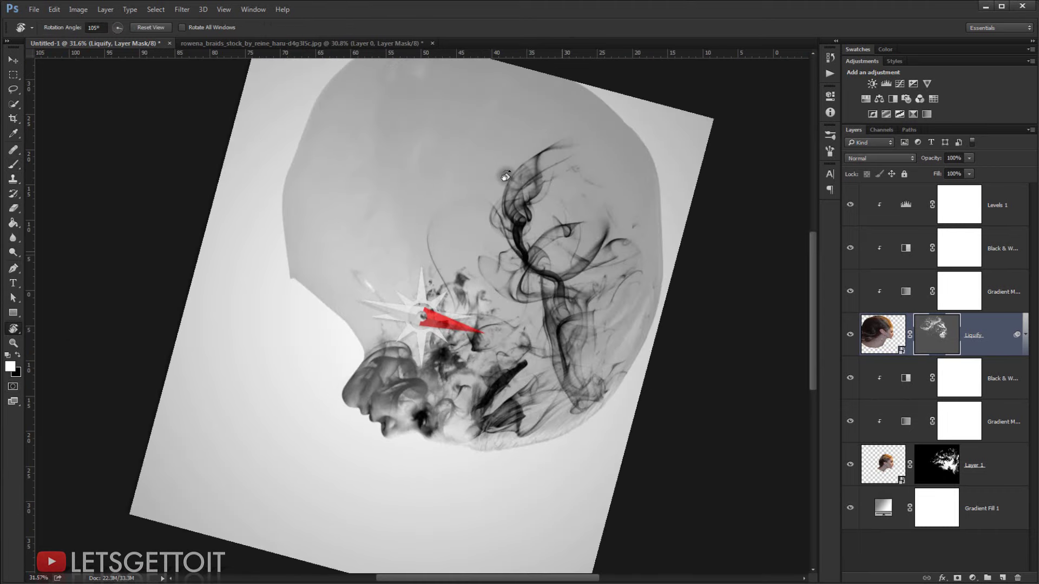
key("Escape")
key("b")
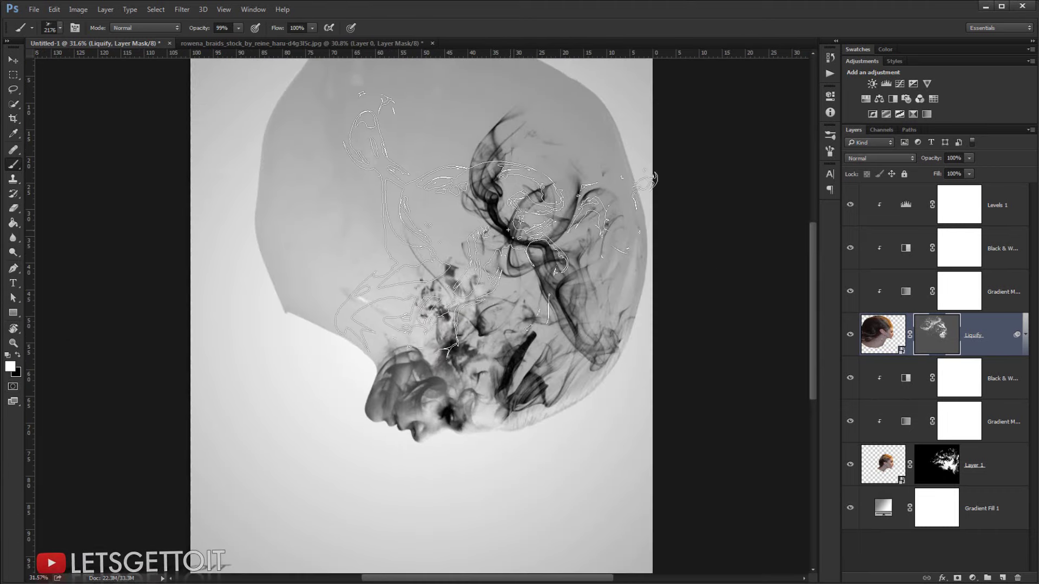
key("r")
left_click_drag(499, 227, 528, 231)
key("b")
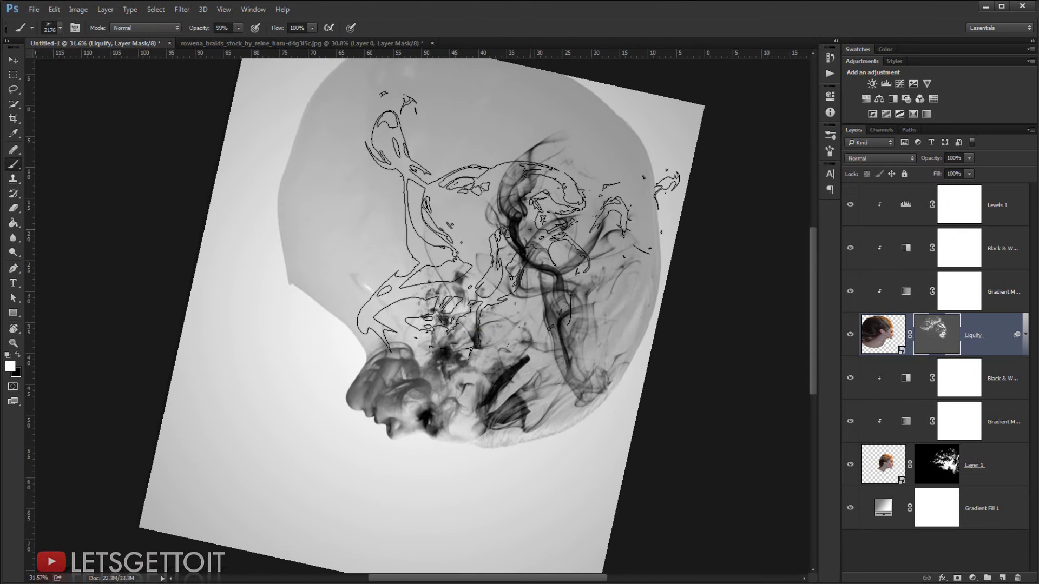
left_click(531, 229)
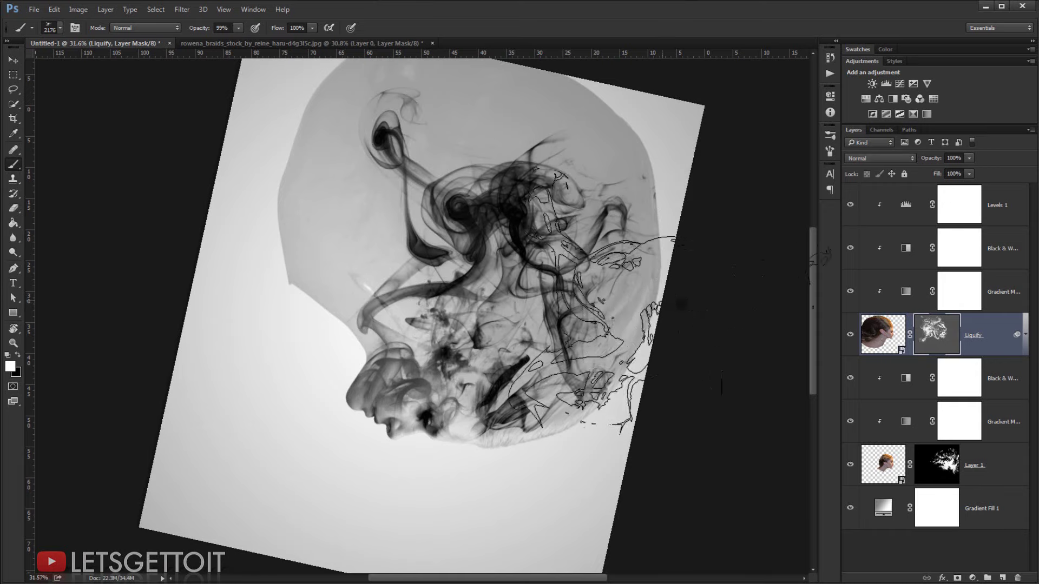
- Rotate the canvas view back to 0° to look at the head upright
key("ctrl+r")
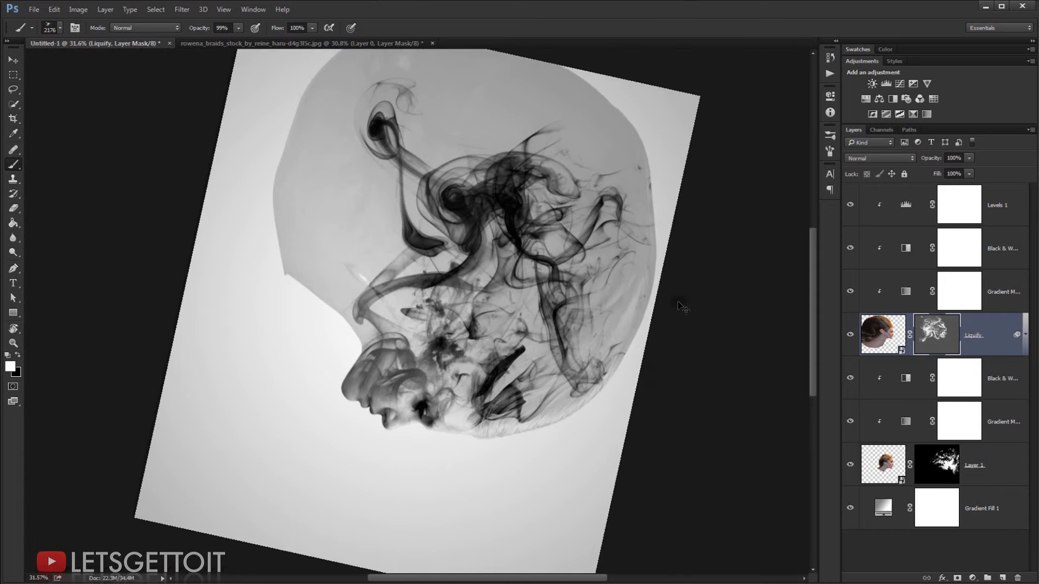
key("ctrl+r")
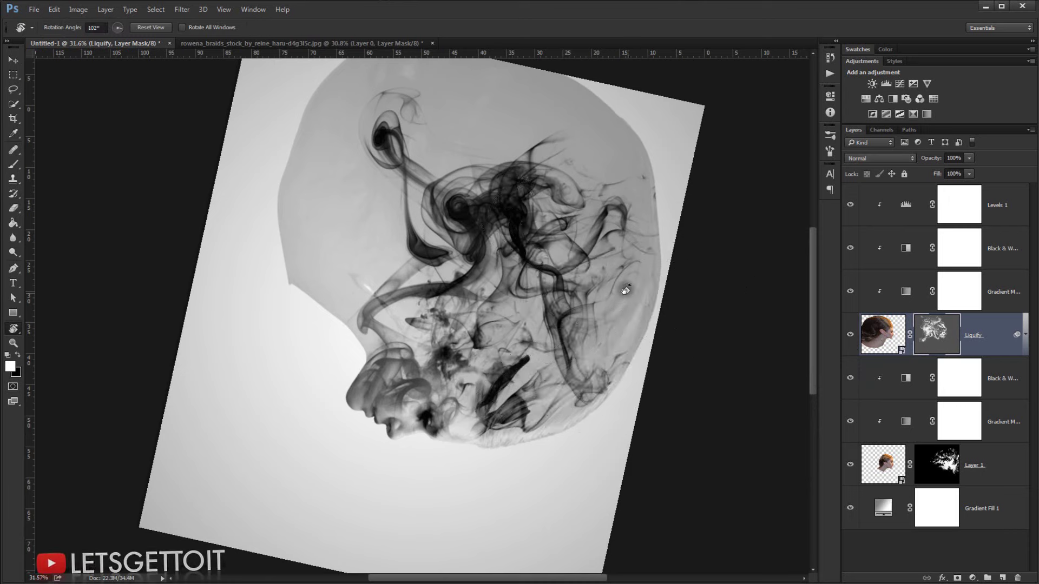
key("r")
left_click_drag(590, 233, 345, 146)
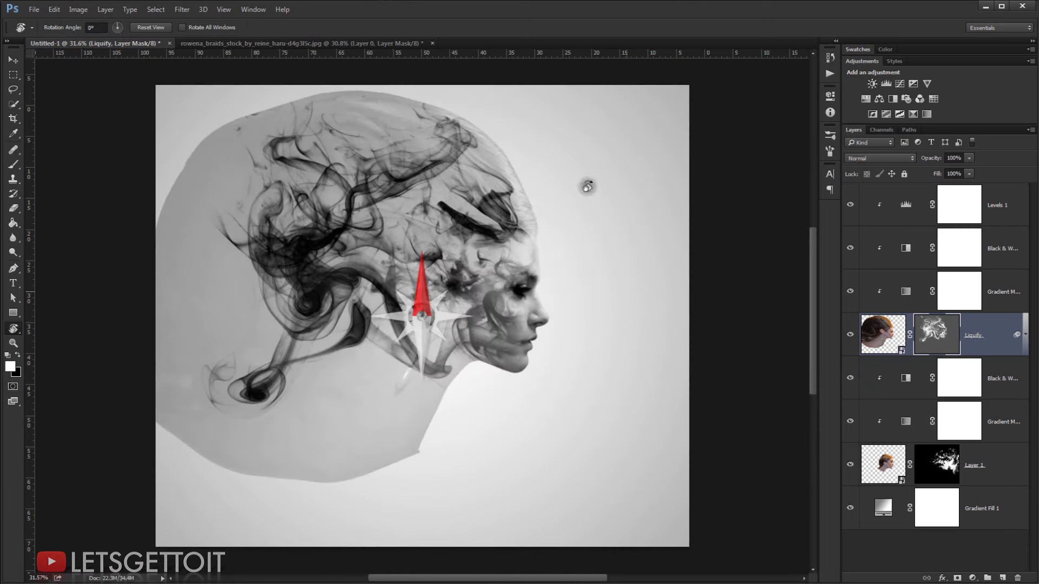
left_click_drag(588, 187, 588, 187)
- Raise the density of the Liquify layer's mask to 100% and check the whole composition
double_click(925, 324)
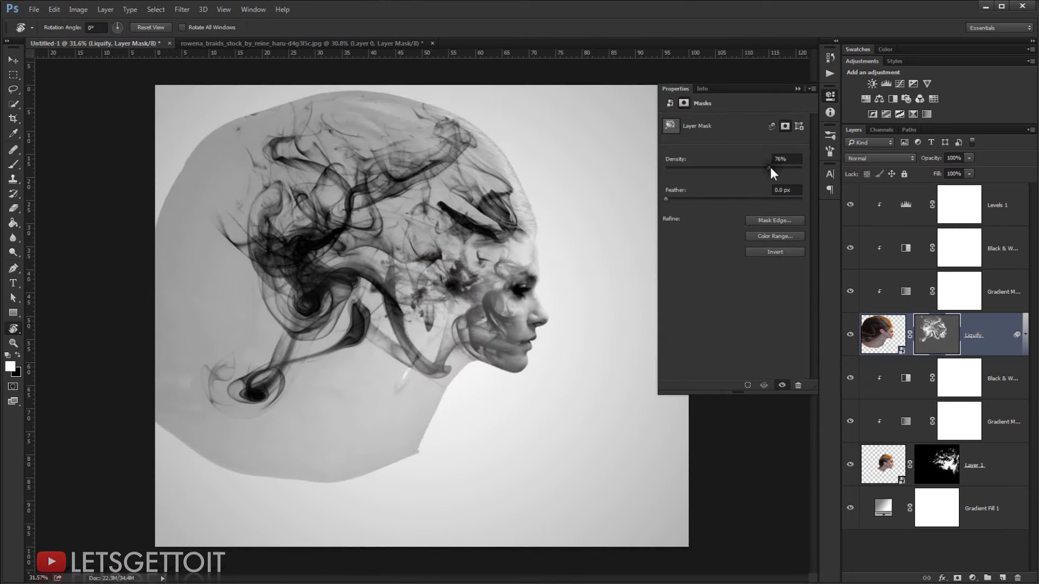
left_click_drag(770, 167, 842, 170)
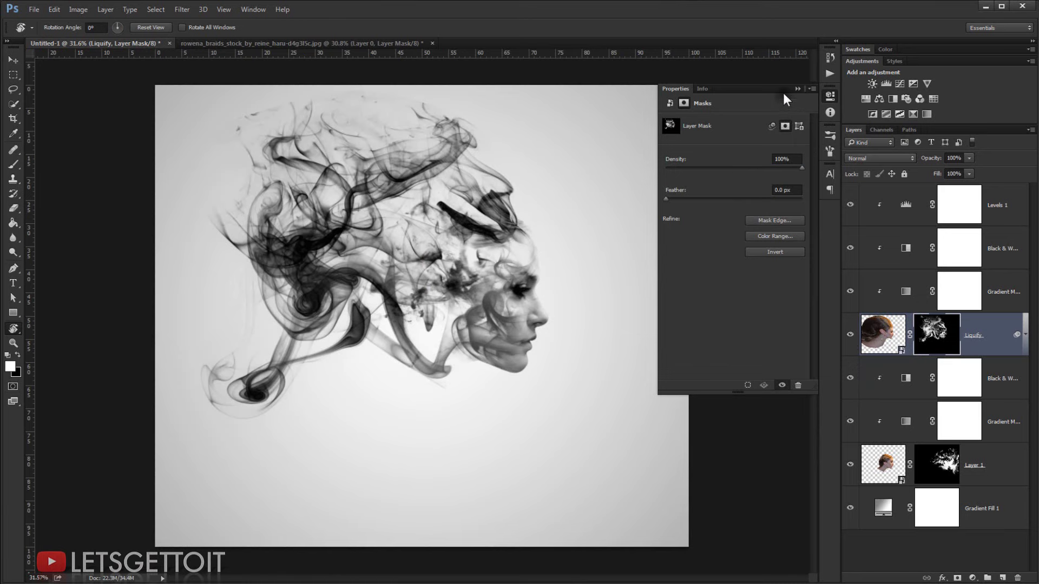
left_click(797, 88)
scroll(481, 303, "down", 4)
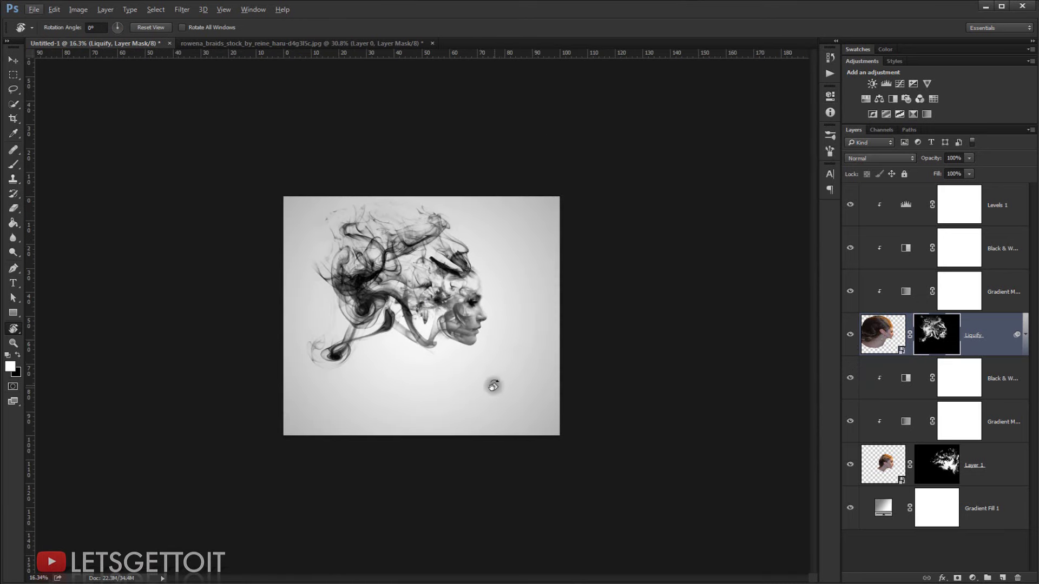
scroll(312, 362, "up", 3)
scroll(391, 413, "up", 3)
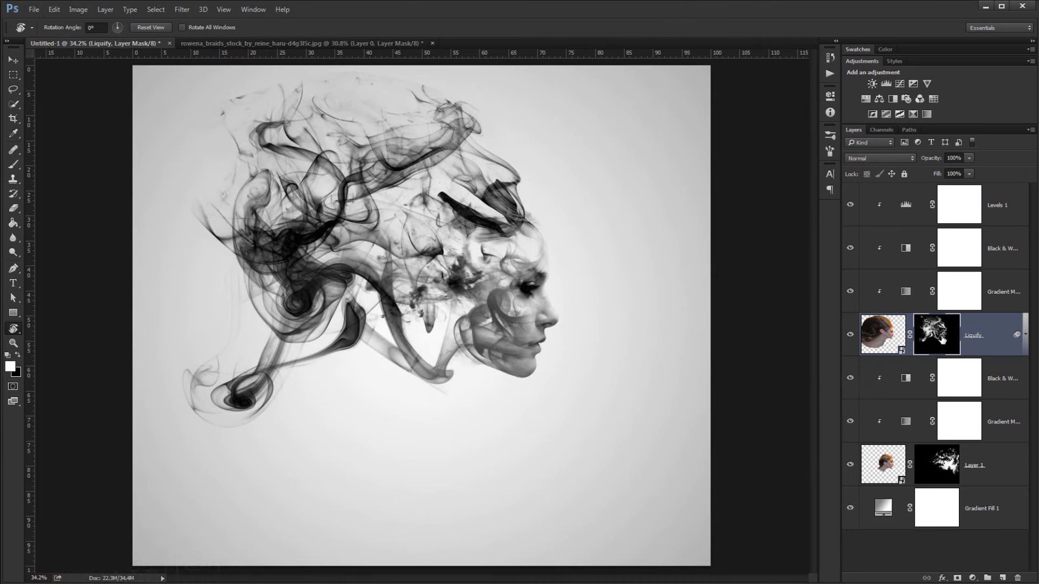
- Undo the density change and the last smoke stamps on the Liquify mask, and rotate the canvas view for a new stamp
key("ctrl+z")
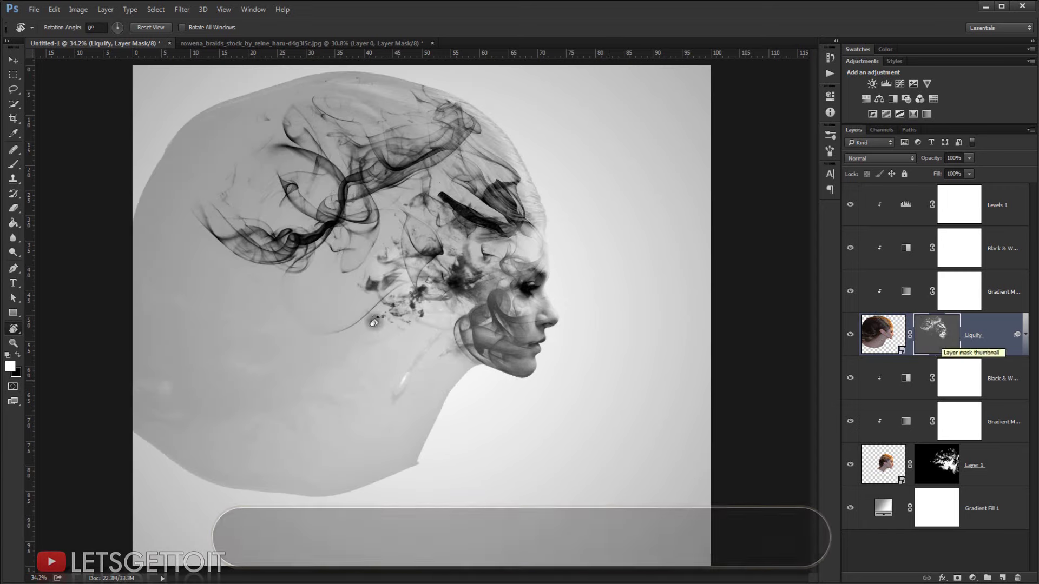
key("b")
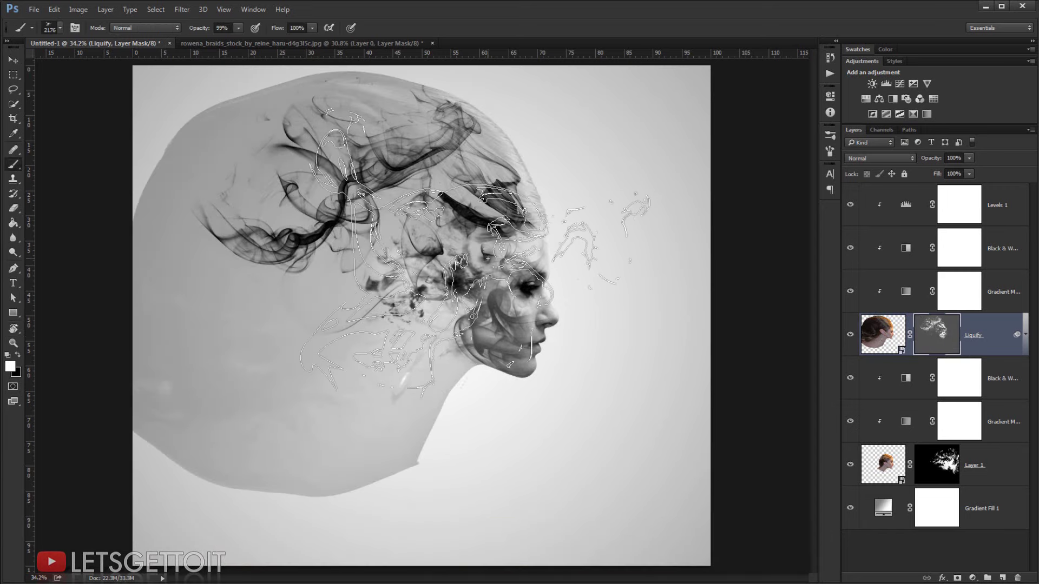
key("r")
mouse_move(488, 259)
left_mouse_down()
mouse_move(549, 269)
mouse_move(489, 433)
mouse_move(458, 484)
mouse_move(416, 488)
left_mouse_up()
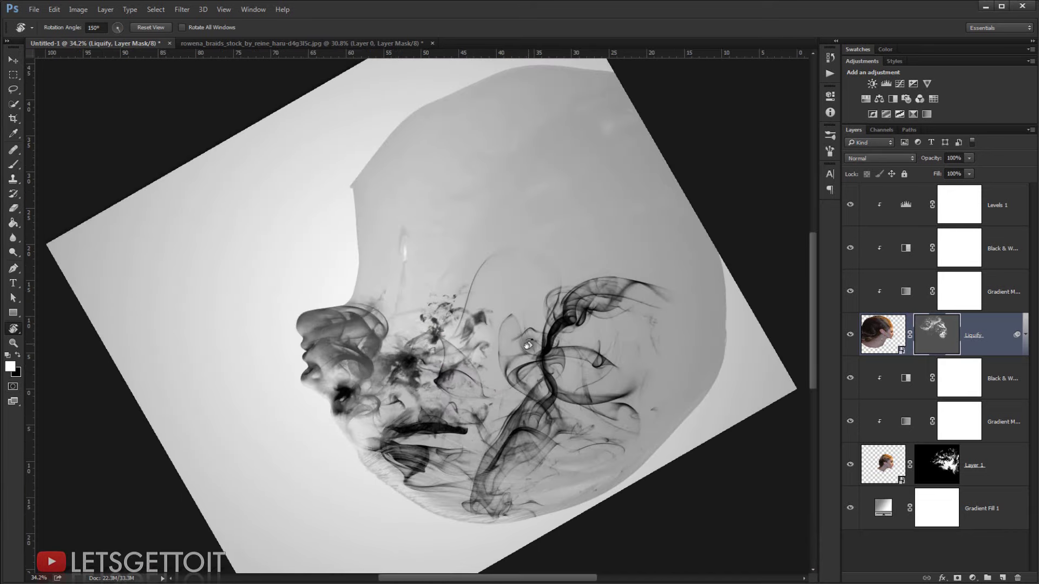
left_click_drag(595, 308, 566, 219)
left_click_drag(573, 261, 564, 243)
key("b")
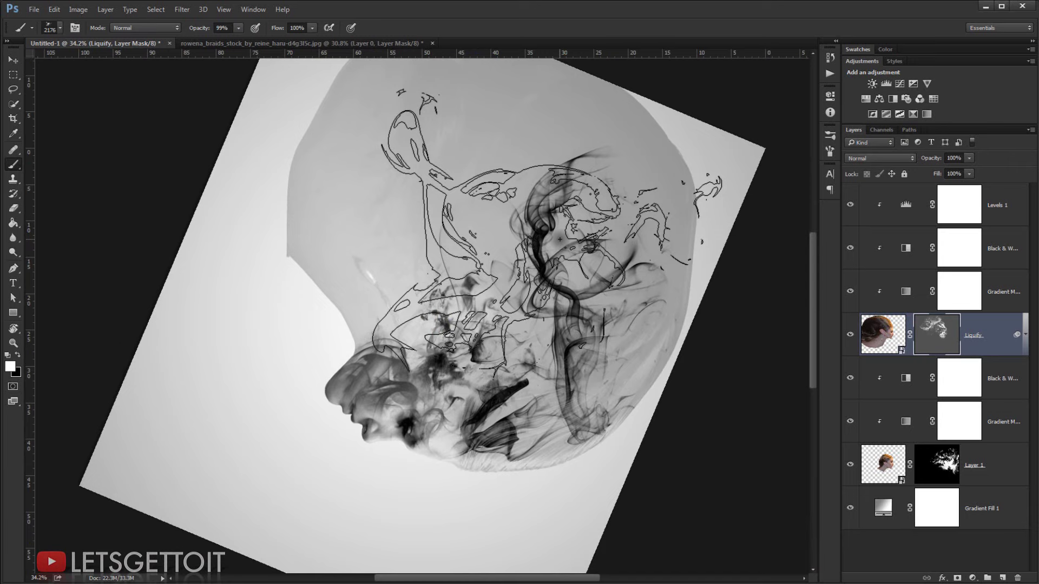
- Resize the smoke brush to 1966 px and fine-tune the canvas rotation to line it up with the back of the head
key("r")
mouse_move(560, 239)
left_mouse_down()
mouse_move(568, 255)
mouse_move(534, 250)
left_mouse_up()
key("b")
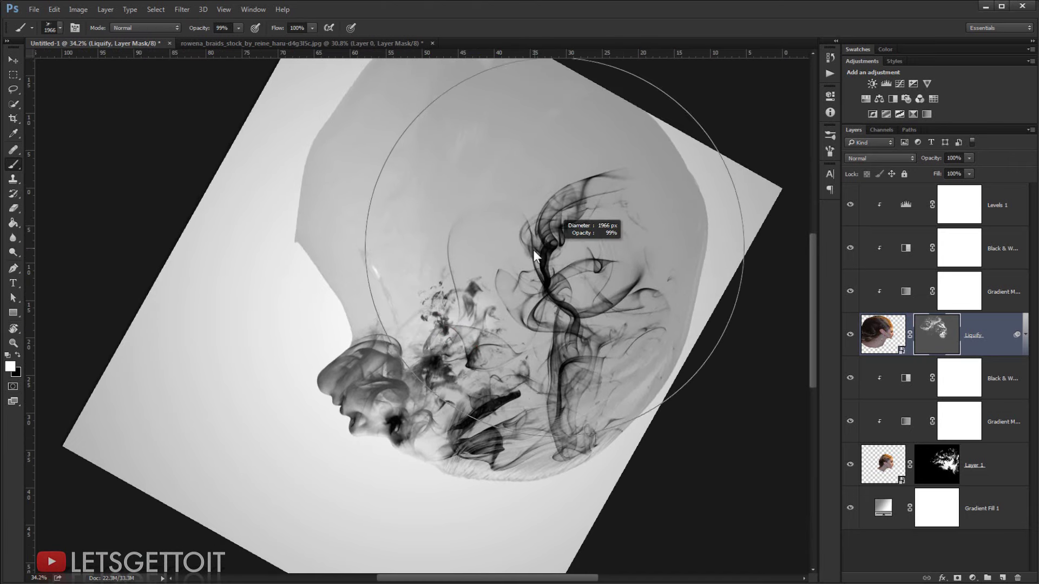
left_click(936, 335, "ctrl")
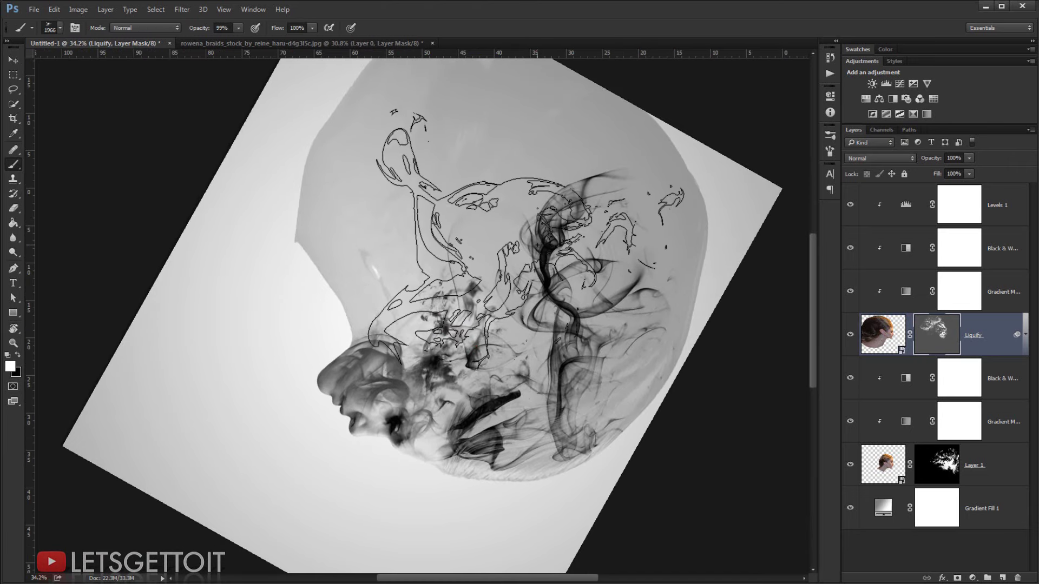
key("ctrl+d")
key("r")
mouse_move(549, 238)
left_mouse_down()
mouse_move(558, 267)
mouse_move(541, 247)
left_mouse_up()
key("ctrl+shift+d")
key("b")
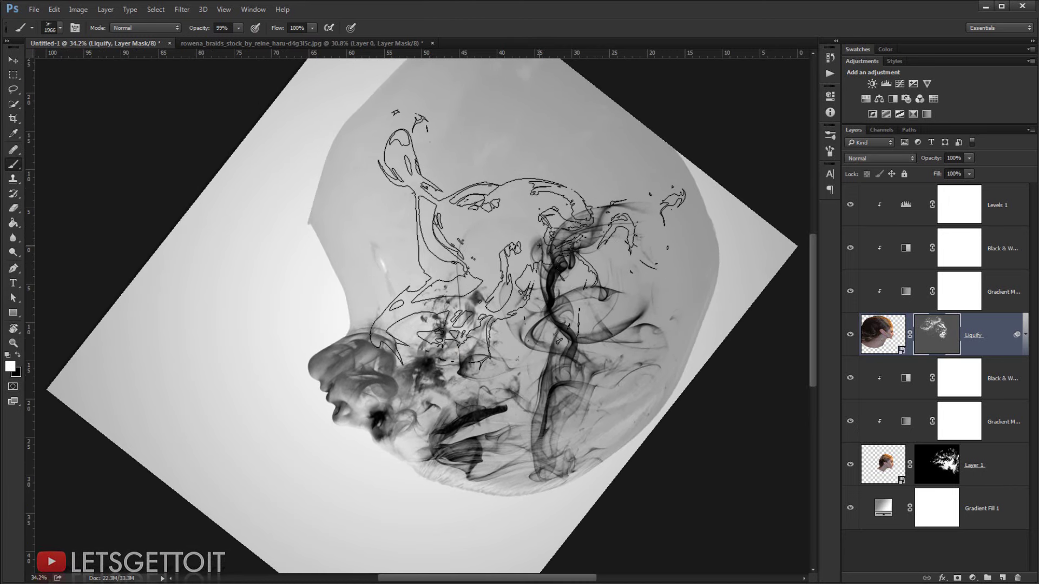
- Stamp the smoke brush in white on the Liquify mask across the back of the head and neck, and return the view to 0°
key("ctrl+d")
key("r")
left_click_drag(615, 324, 357, 201)
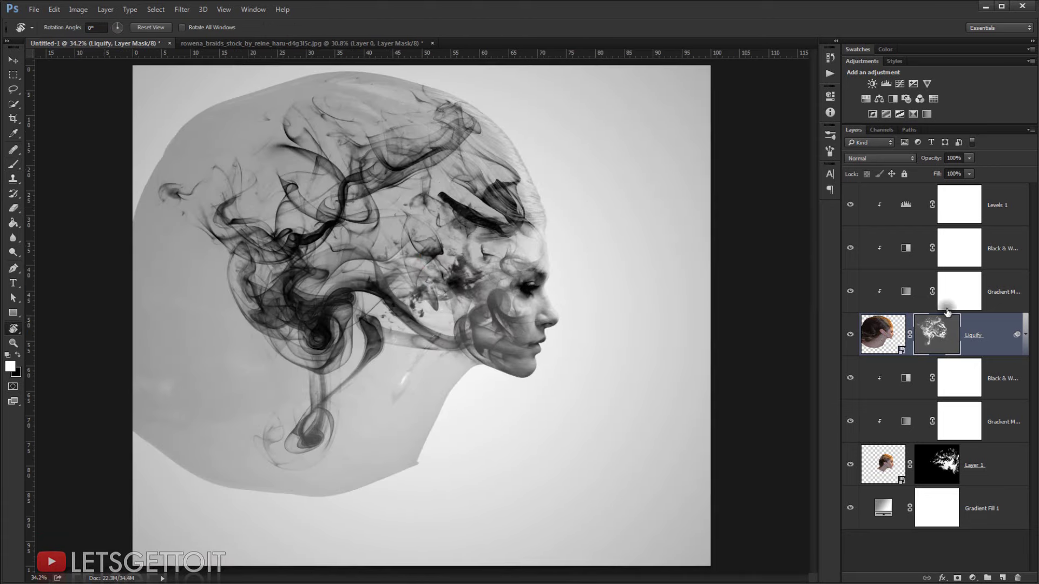
- Set the density of the Liquify layer's mask to 100% and check the whole portrait
double_click(944, 336)
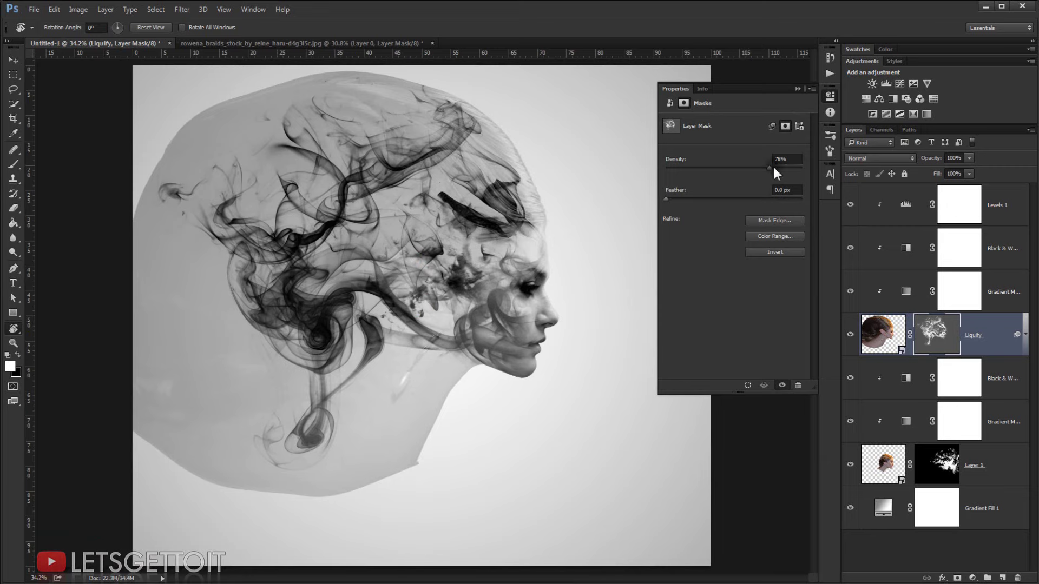
left_click(797, 89)
scroll(556, 368, "down", 5)
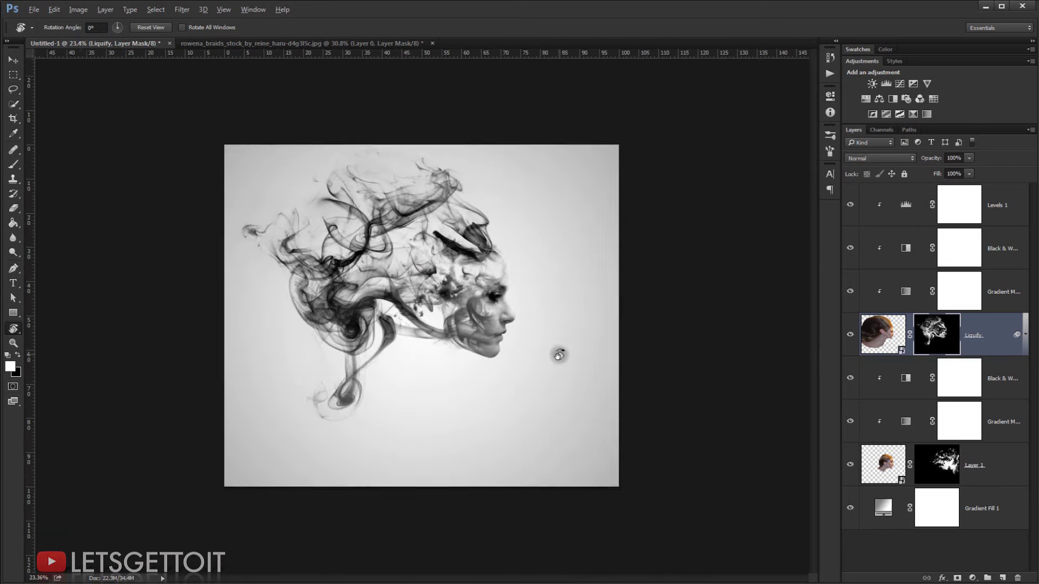
scroll(419, 424, "up", 3)
scroll(418, 425, "down", 1)
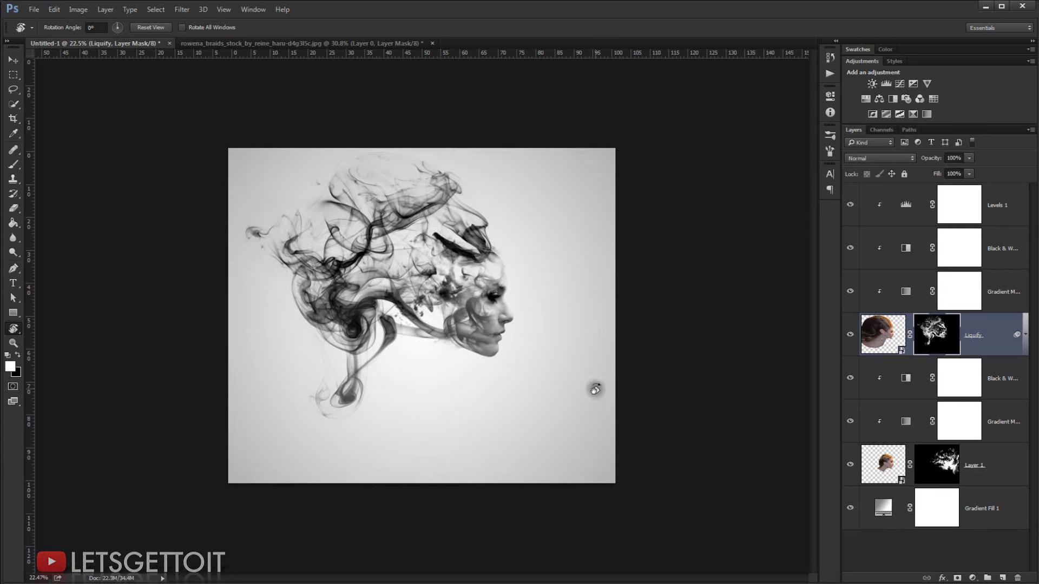
scroll(608, 397, "up", 2)
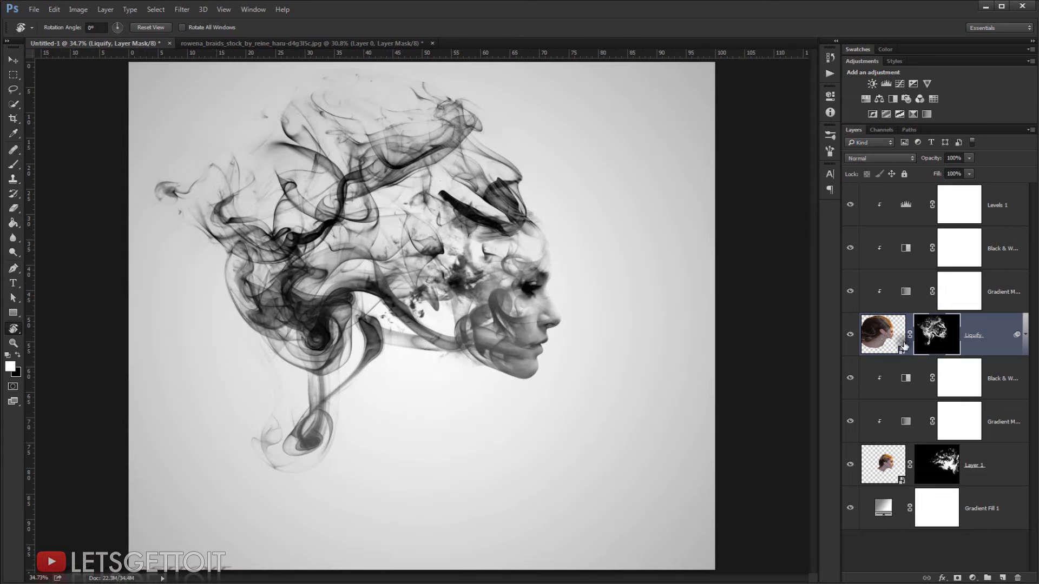
- Choose a round brush and resize it to 179 px for retouching the face on the Liquify mask
left_click(13, 164)
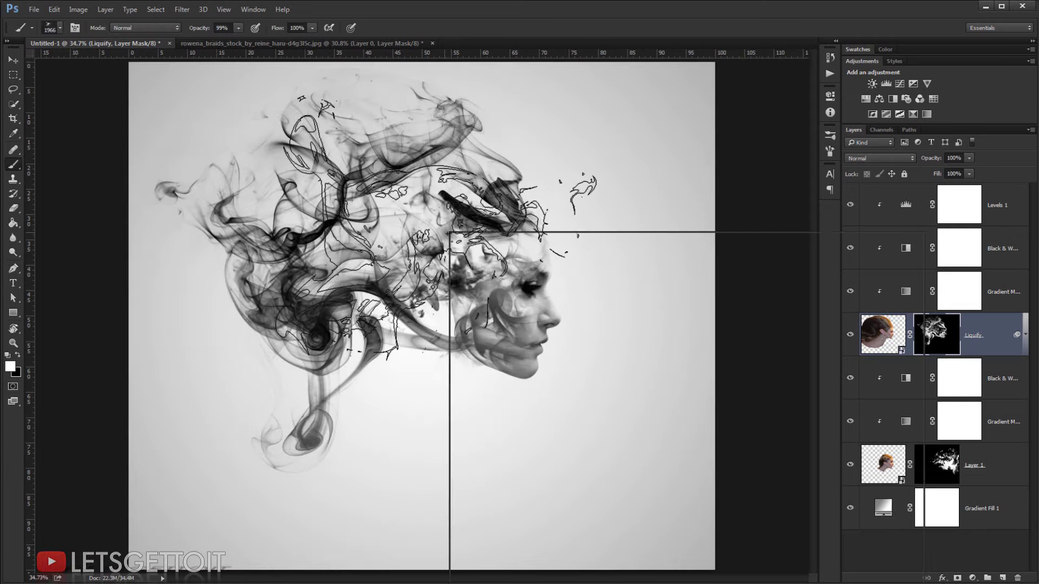
right_click(449, 227)
left_click(757, 5)
scroll(435, 371, "up", 4)
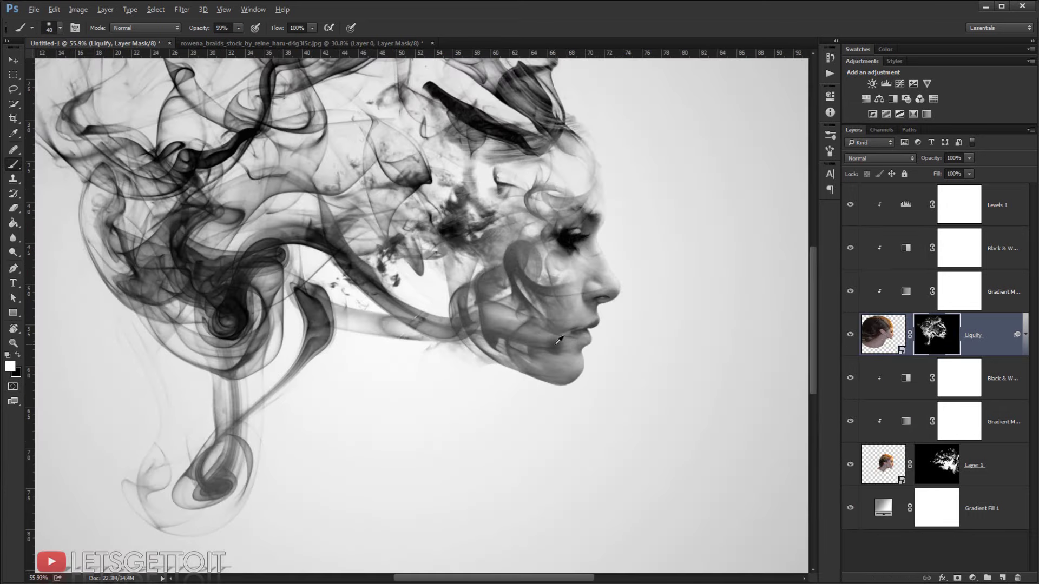
left_click_drag(593, 267, 615, 268)
left_click(586, 266)
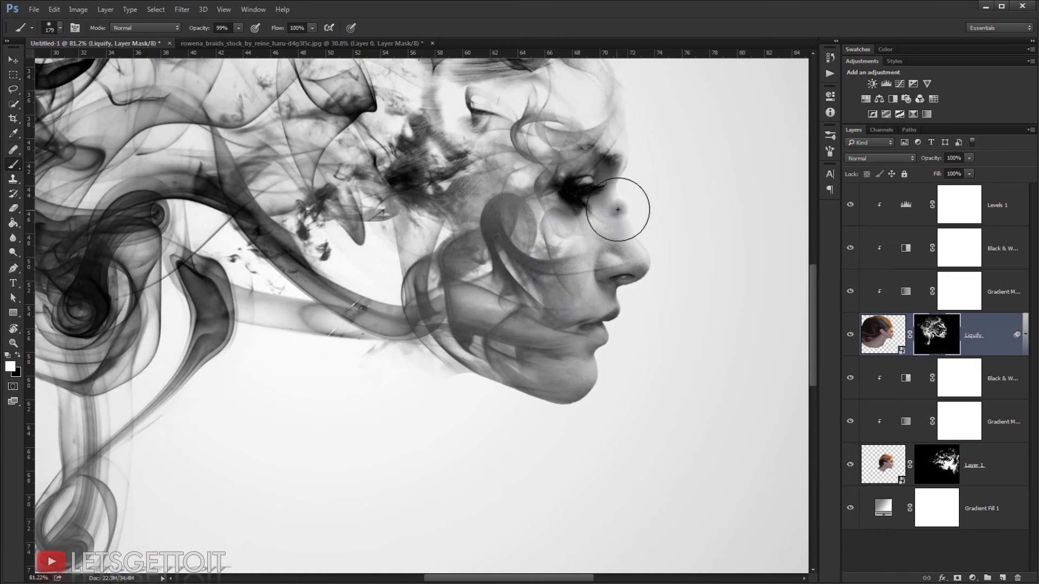
- Paint the Liquify mask over the eye in white and then in black, and continue in black down the nose, lips and chin
left_click(583, 188)
left_click(581, 187)
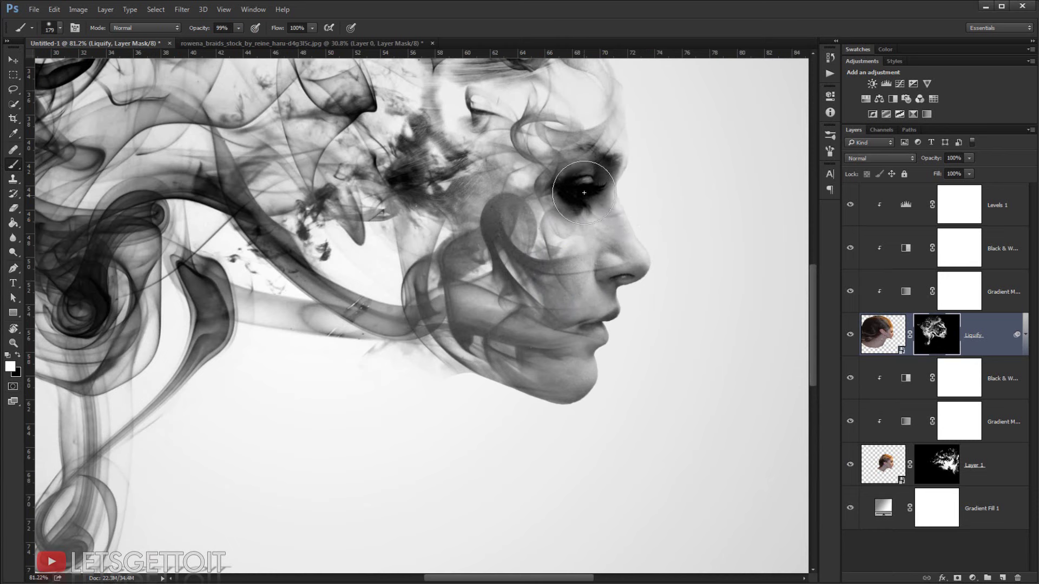
key("x")
left_click(584, 185)
left_click(574, 191)
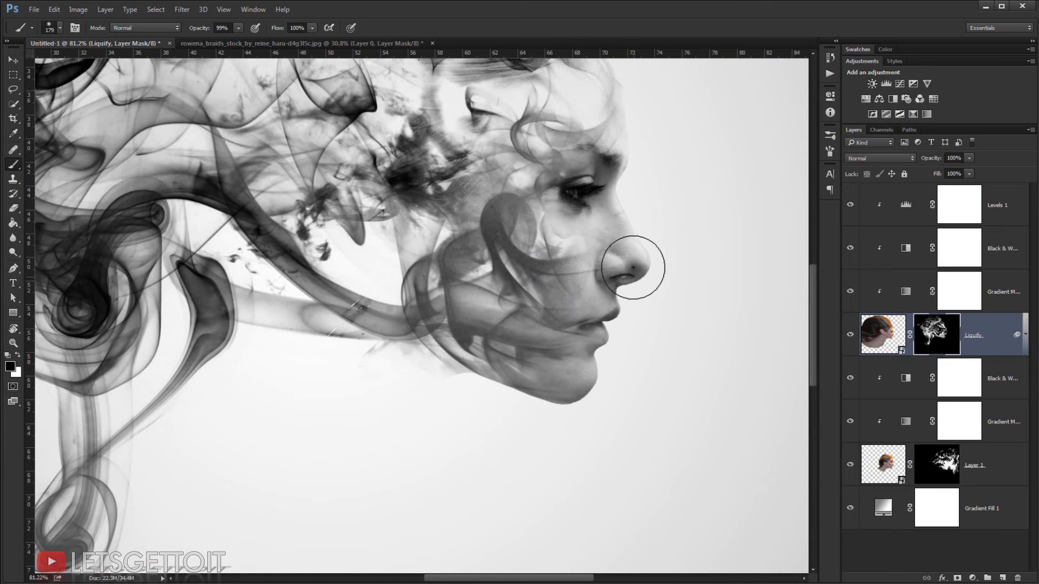
mouse_move(595, 280)
left_mouse_down()
mouse_move(589, 340)
mouse_move(602, 363)
mouse_move(591, 347)
mouse_move(597, 421)
left_mouse_up()
scroll(597, 422, "down", 8)
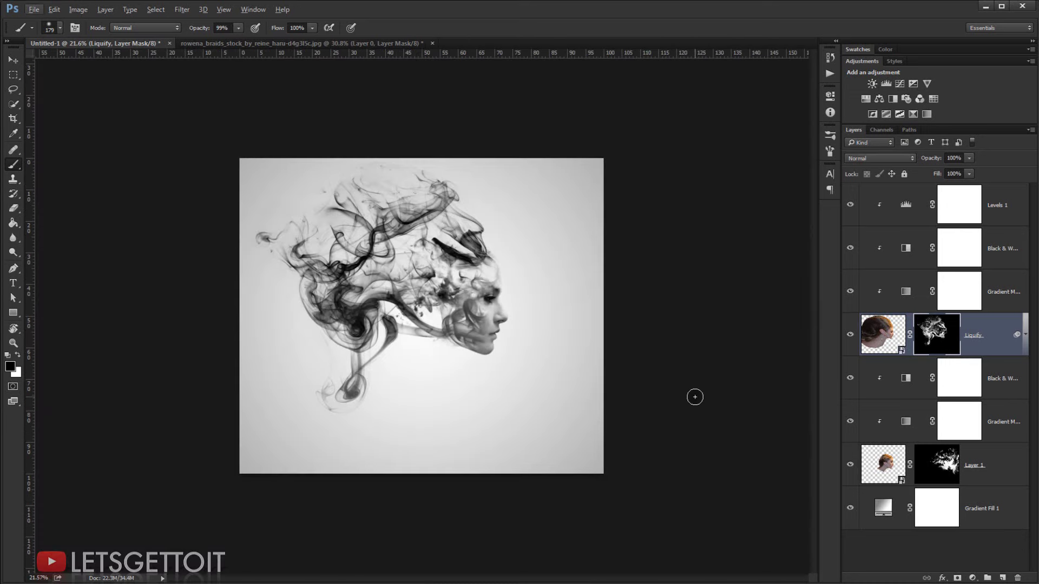
scroll(695, 397, "up", 3)
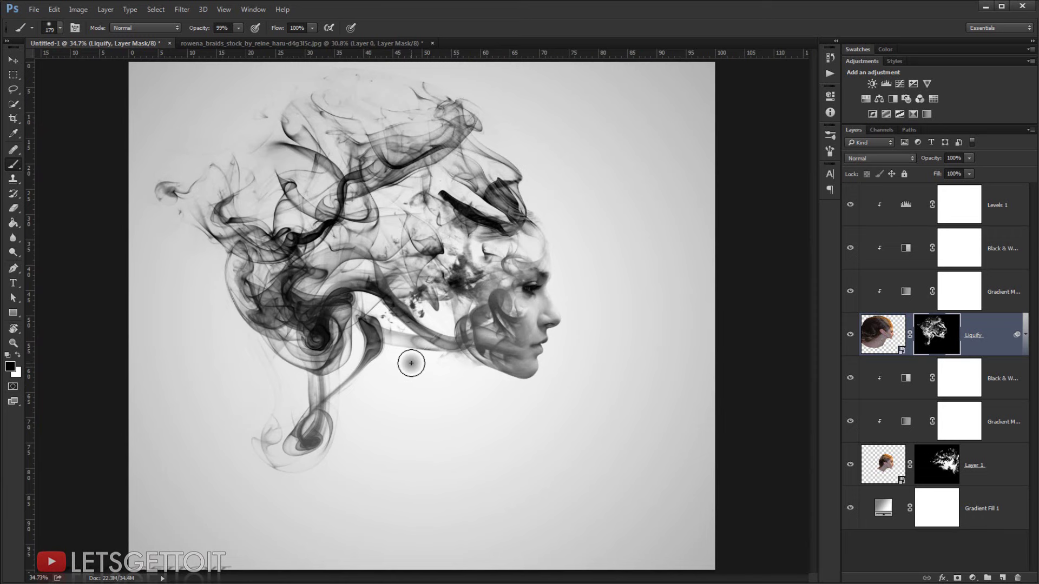
- Add the black text SMOKE EFFECT in Myriad Pro Bold Condensed beneath the smoke trail, on a new layer above Levels 1
left_click(1010, 209)
key("t")
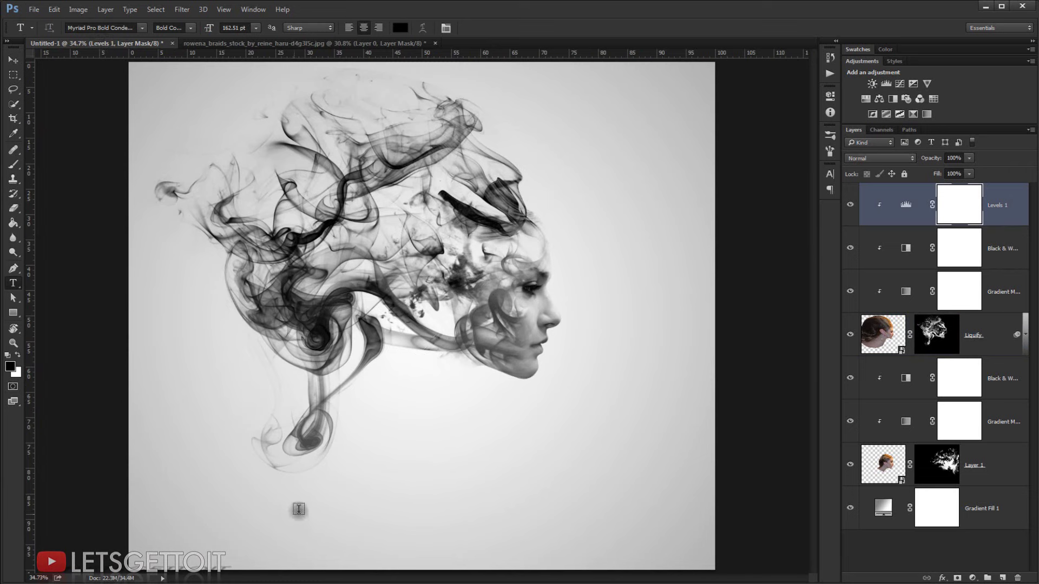
left_click(316, 499)
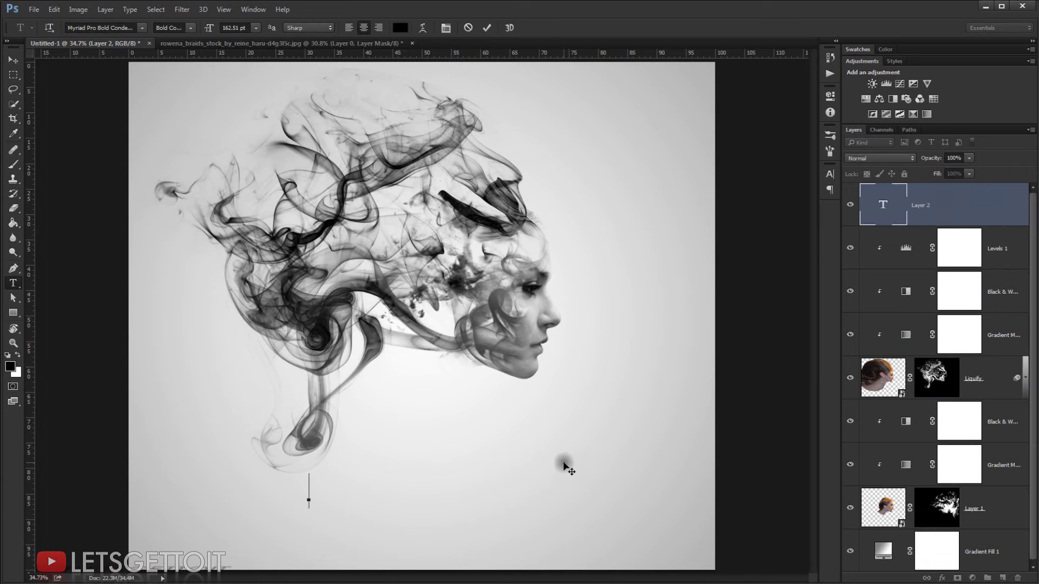
type("SM")
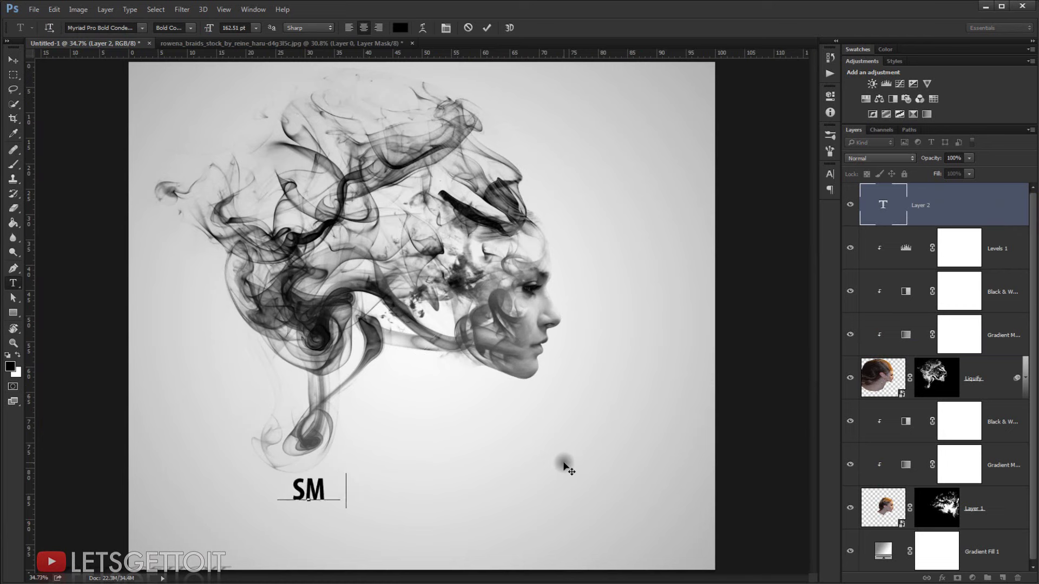
type("OKE EFFE")
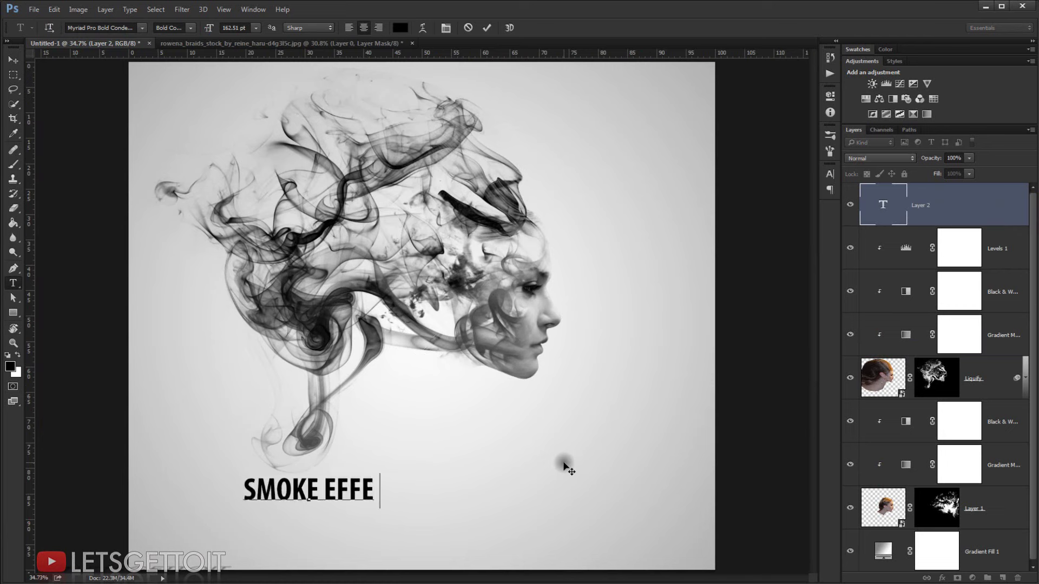
type("CT")
- Move the SMOKE EFFECT text closer to the horizontal centre of the canvas, just below the smoke trail
left_click(14, 62)
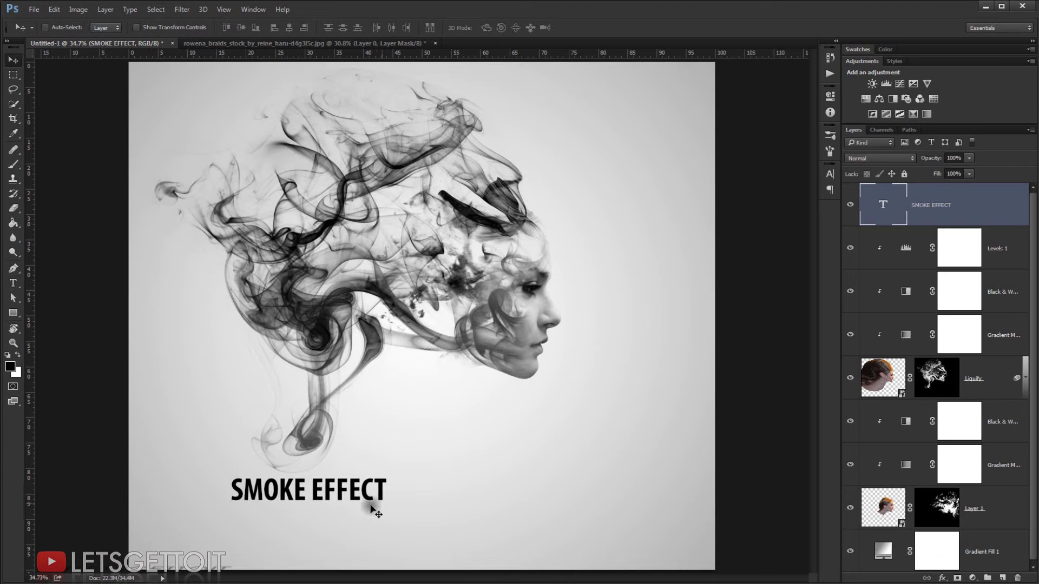
left_click_drag(307, 480, 368, 460)
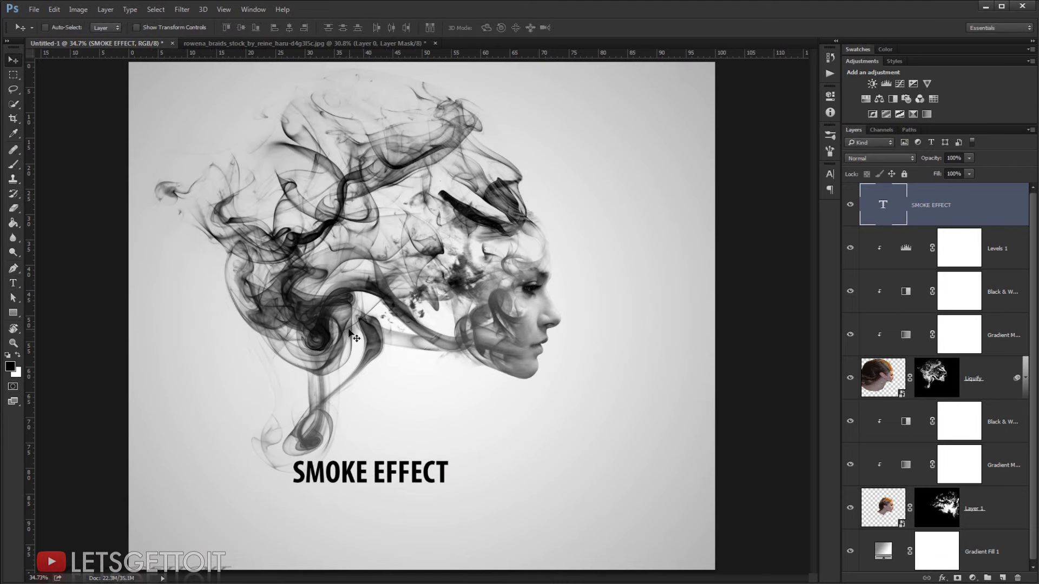
key("ctrl+r")
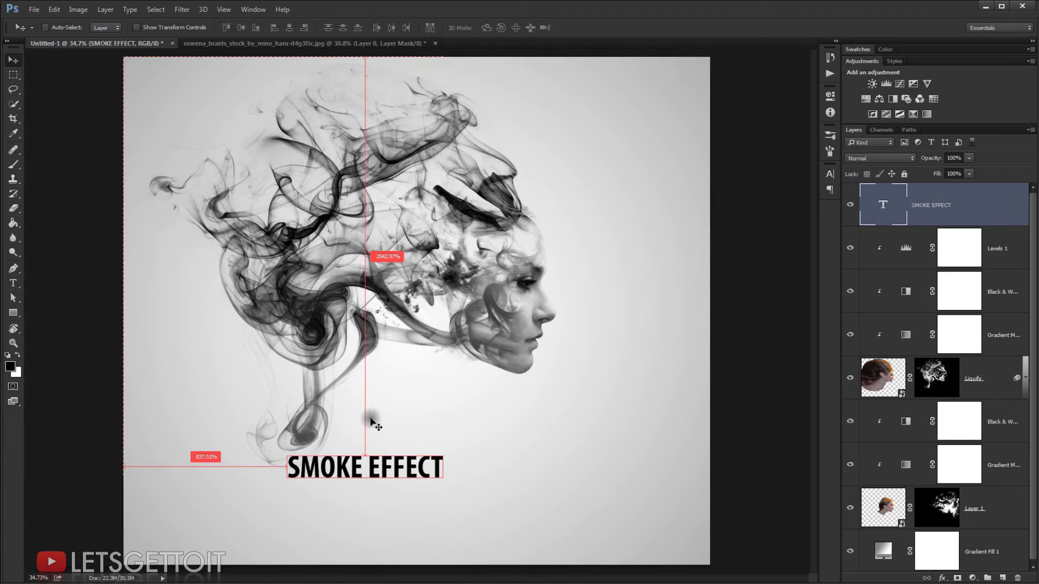
key("ctrl+r")
- Scale the SMOKE EFFECT text up to about 177% and place it centred below the smoke trail
key("ctrl+t")
left_click_drag(451, 452, 561, 432)
left_click_drag(512, 461, 506, 486)
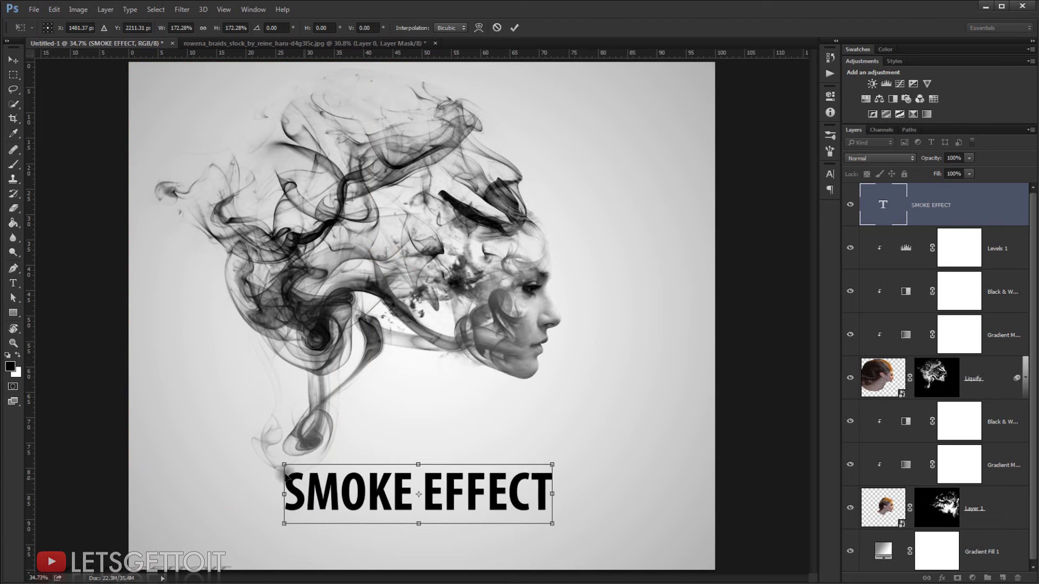
left_click_drag(283, 464, 263, 459)
left_click_drag(303, 493, 286, 520)
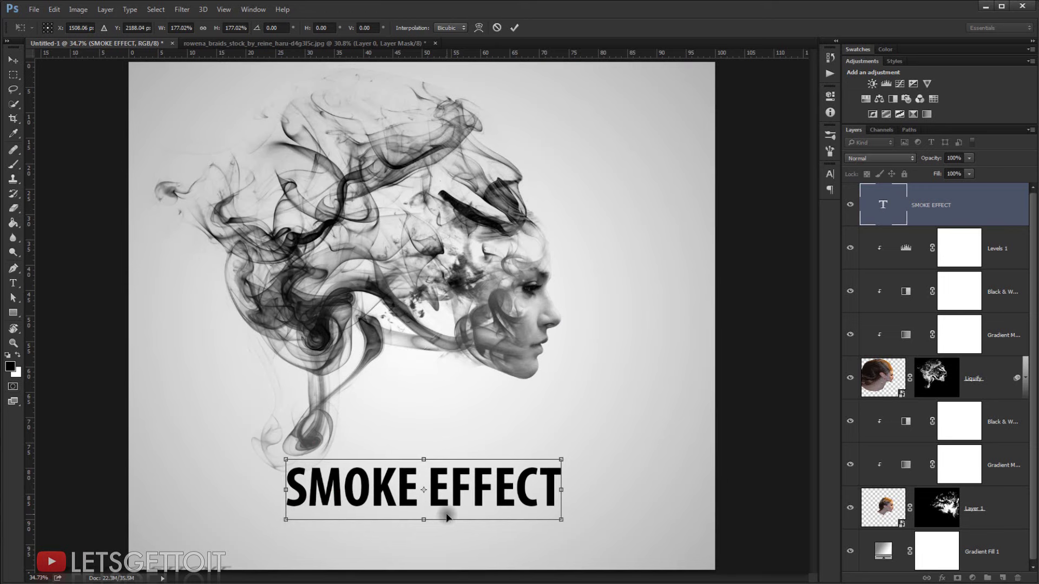
key("Return")
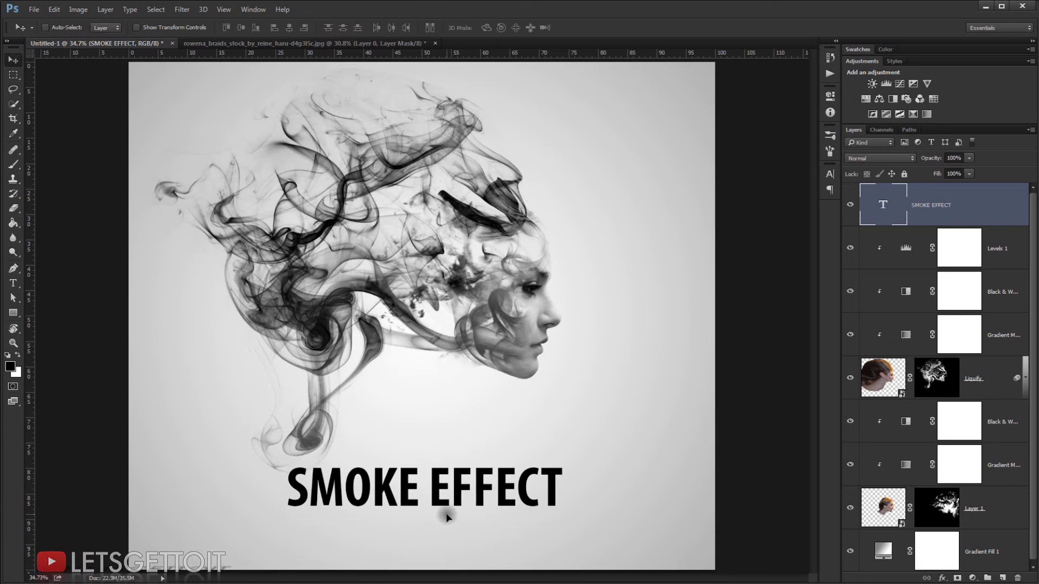
- Add a layer mask to the SMOKE EFFECT text and stamp the 2176 smoke brush in black at 934 px over the tops of its first letters
scroll(395, 521, "up", 1)
scroll(395, 522, "up", 2)
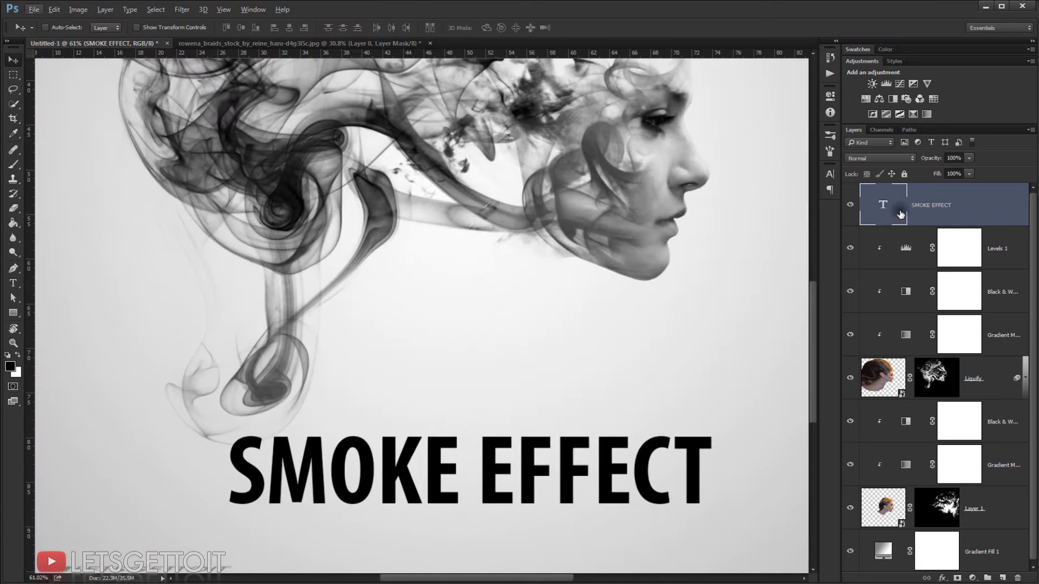
left_click(957, 578)
left_click(16, 166)
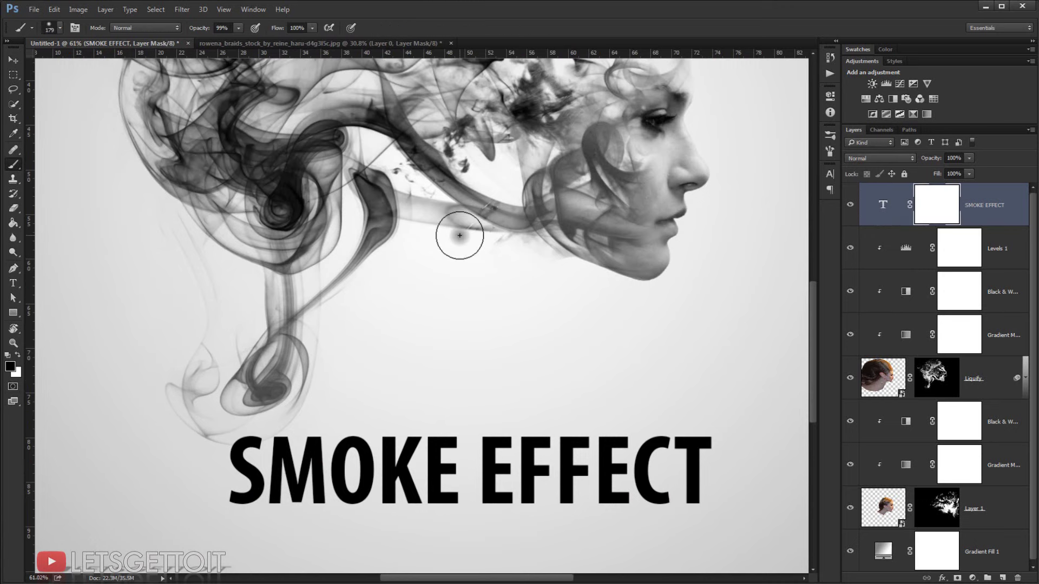
right_click(461, 236)
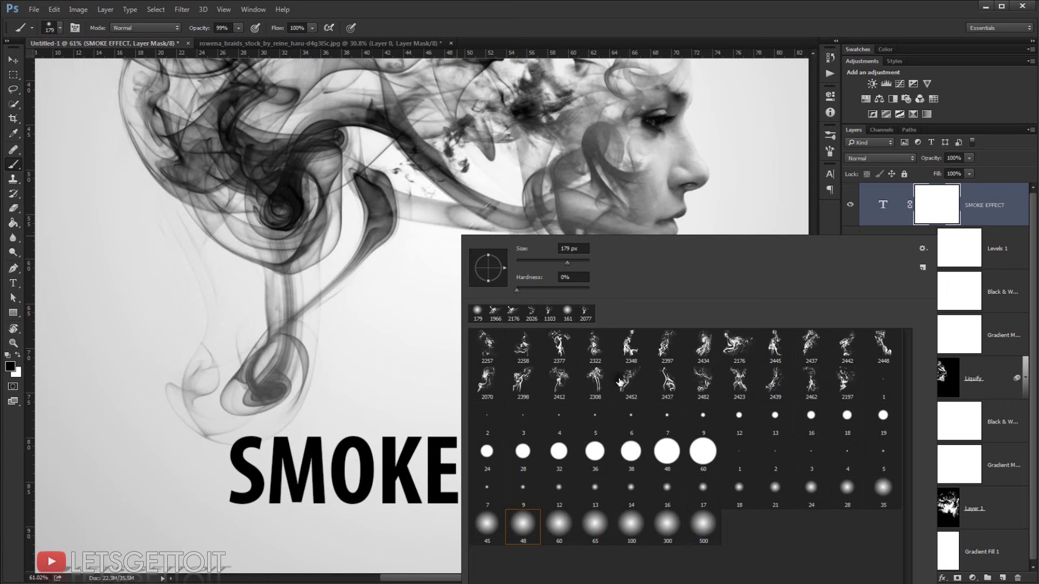
left_click(730, 356)
left_click(694, 5)
left_click_drag(488, 312, 303, 328)
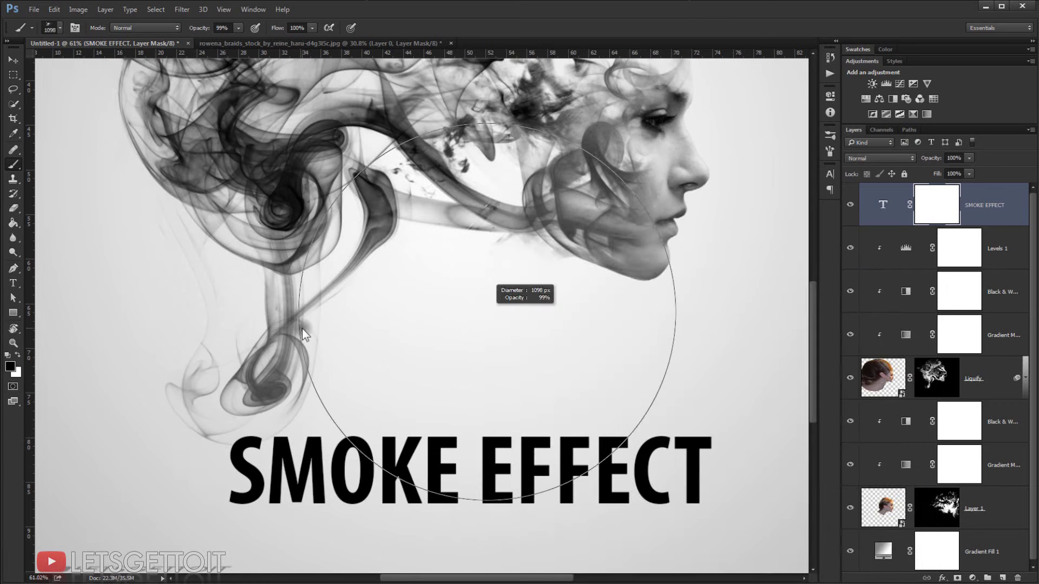
left_click_drag(366, 356, 337, 358)
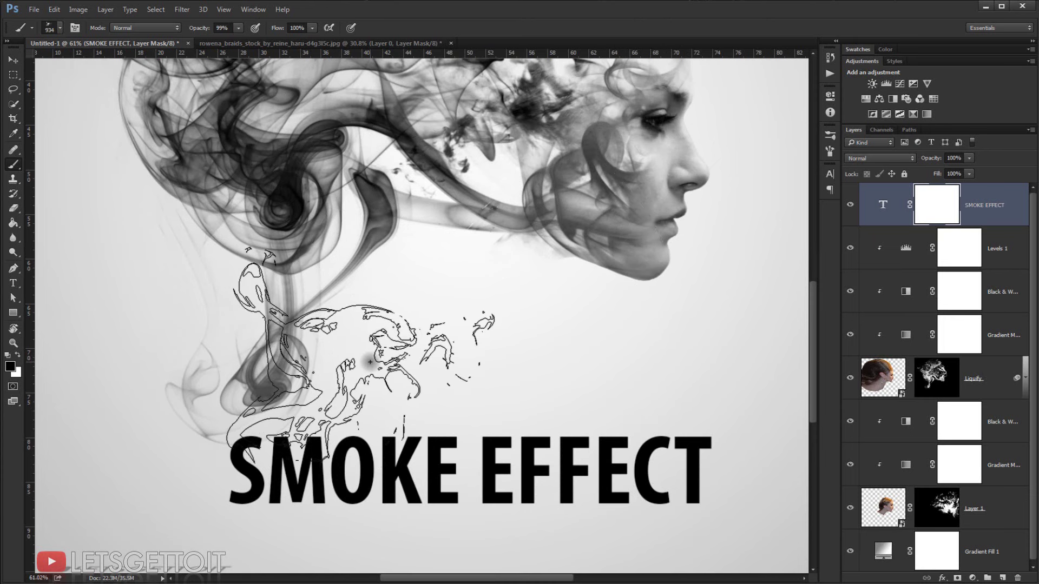
left_click(370, 362)
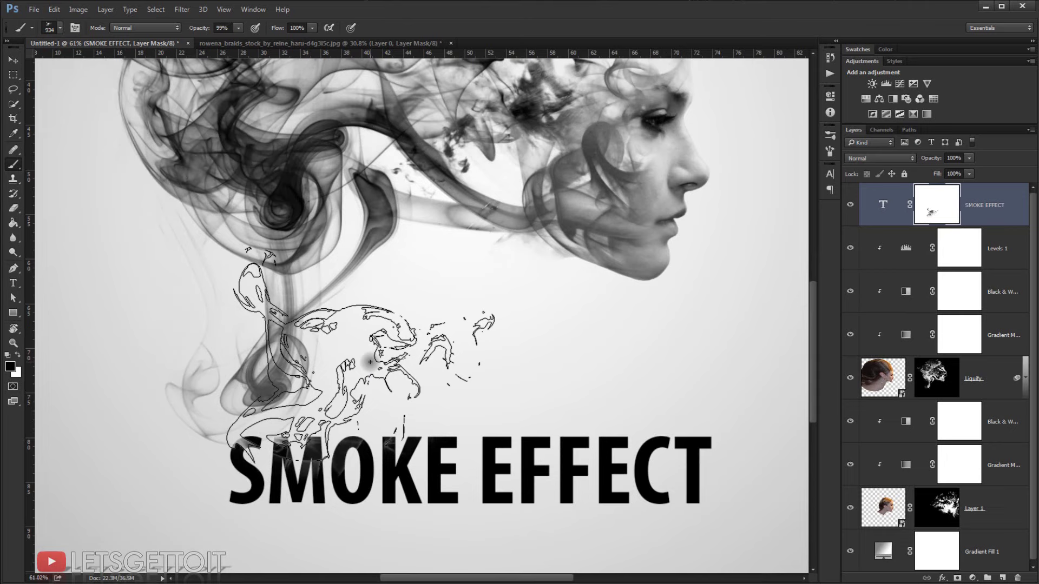
- Change the SMOKE EFFECT text color to dark gray #3f3f3f
scroll(512, 325, "down", 3)
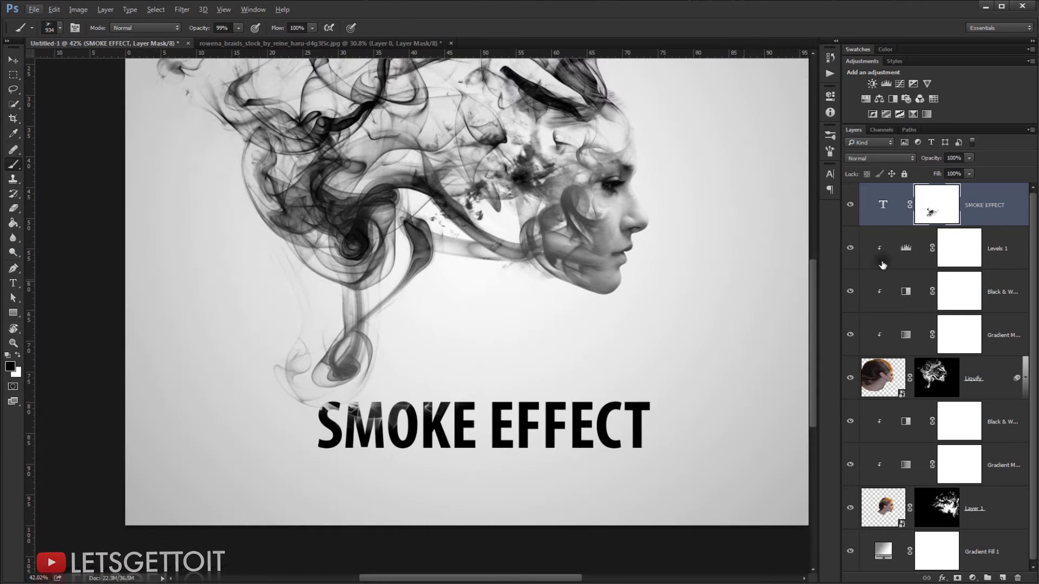
double_click(883, 204)
key("ctrl+h")
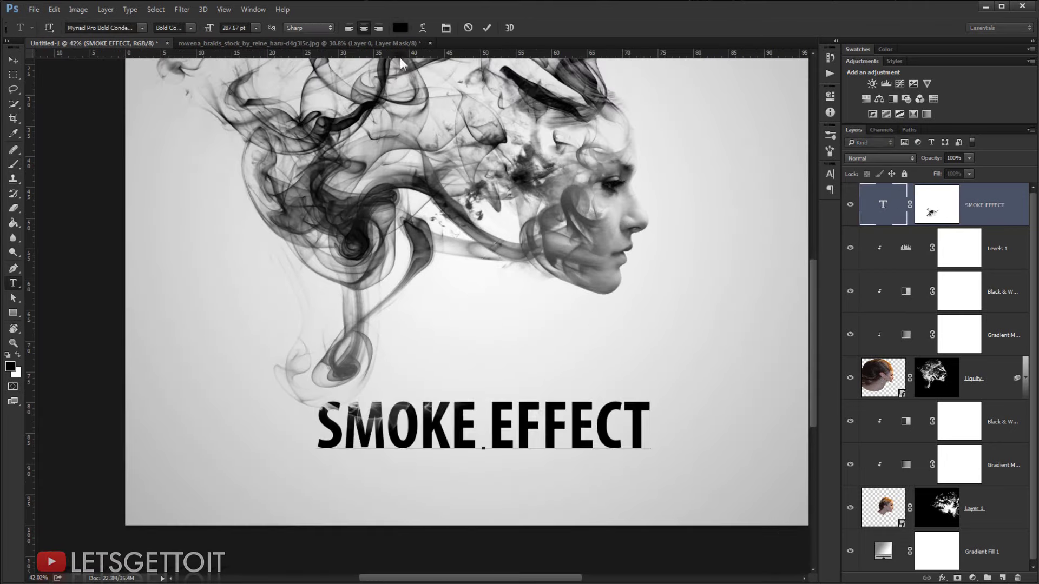
left_click(400, 28)
left_click(422, 246)
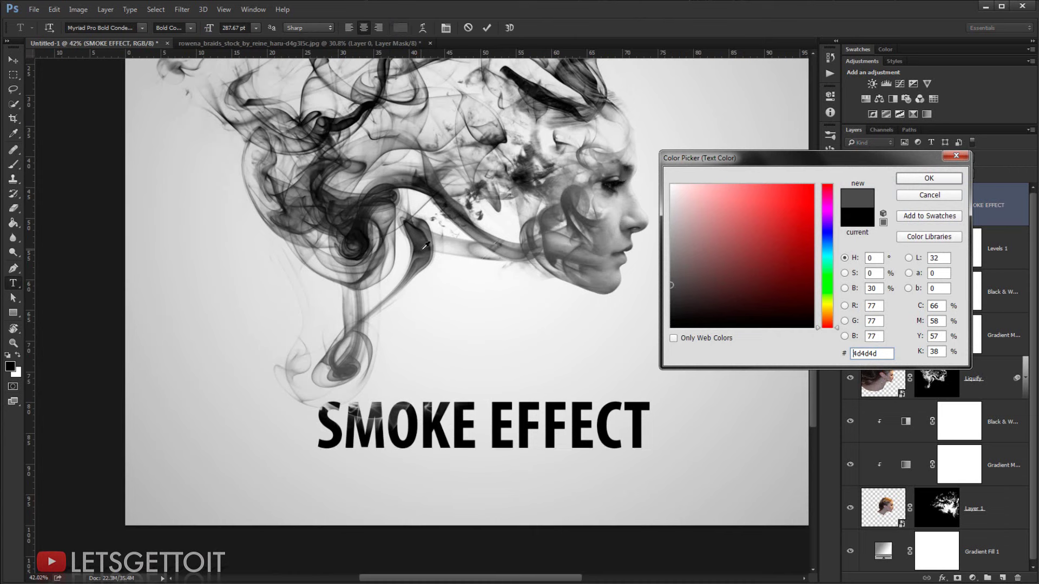
left_click(672, 292)
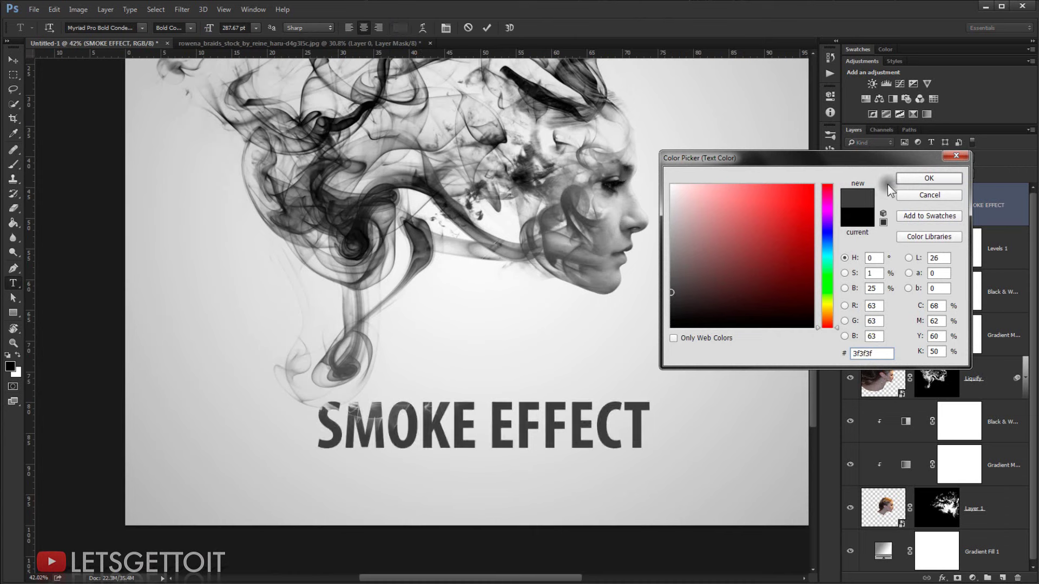
left_click(927, 179)
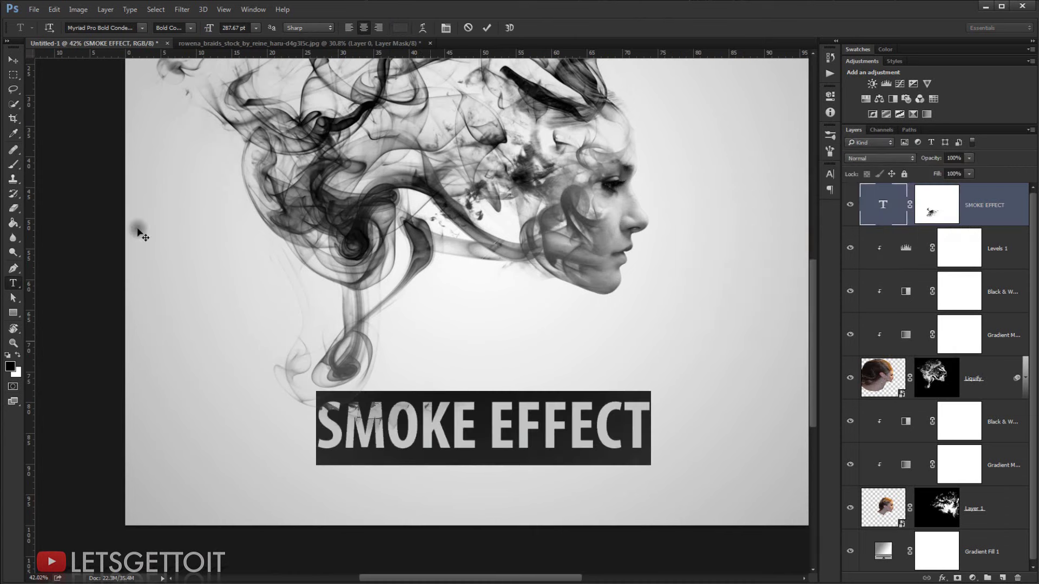
left_click(15, 59)
- Choose the second-row-free 2437 smoke brush beside 2442 and create a new empty layer above the SMOKE EFFECT text
left_click(942, 204)
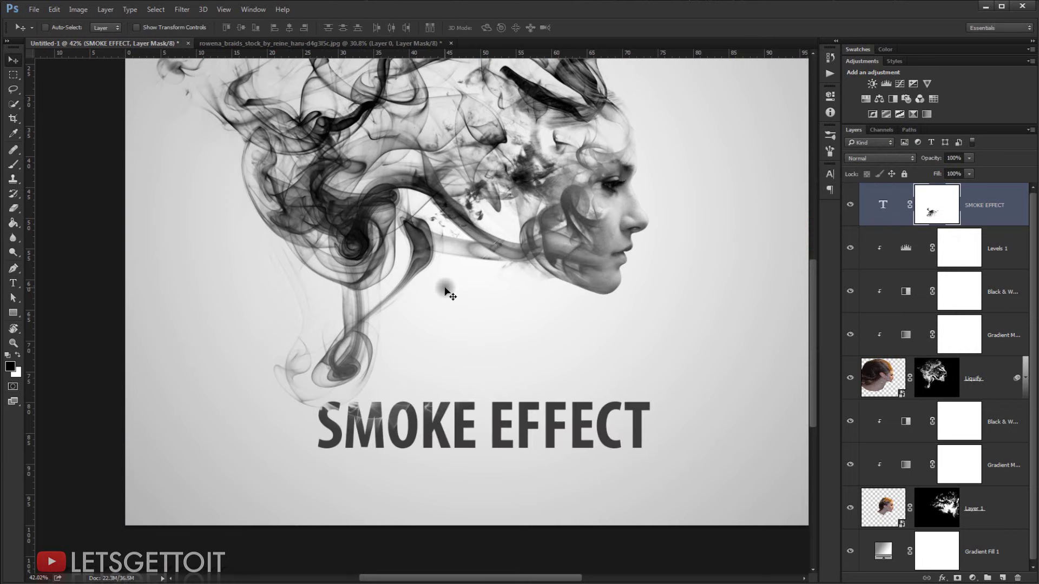
left_click(14, 164)
left_click(14, 164)
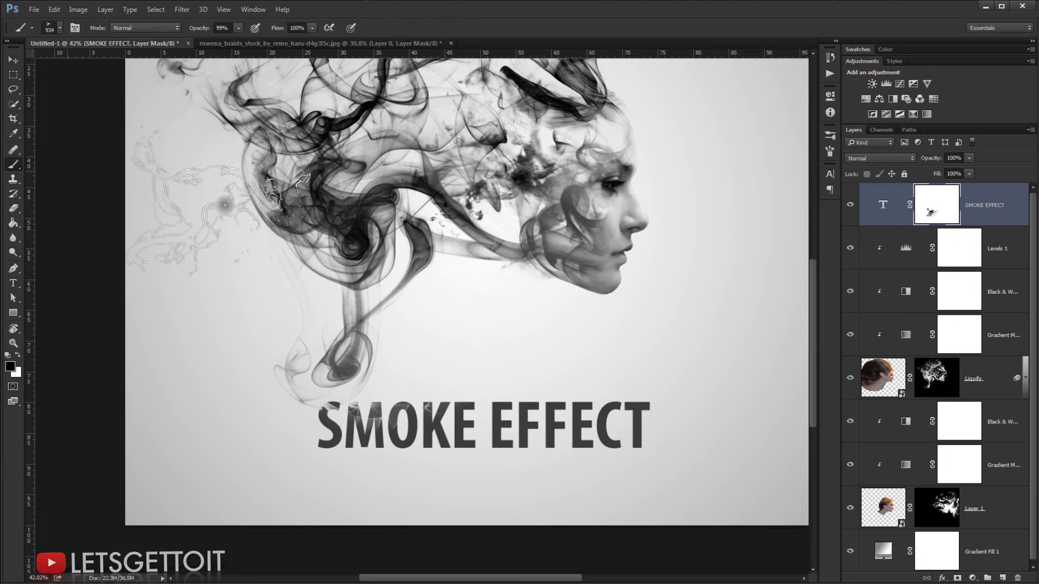
right_click(444, 225)
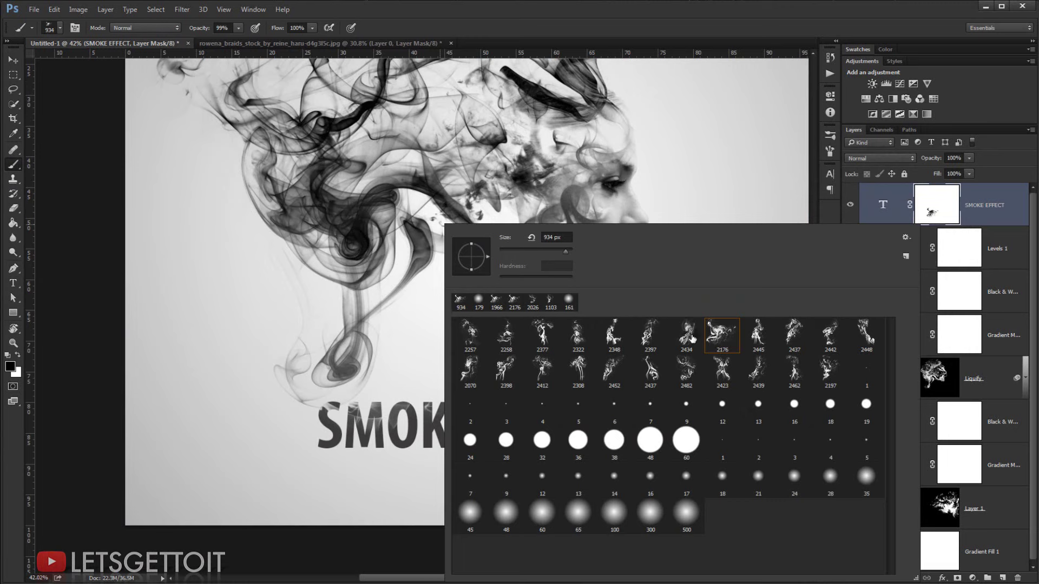
key("Return")
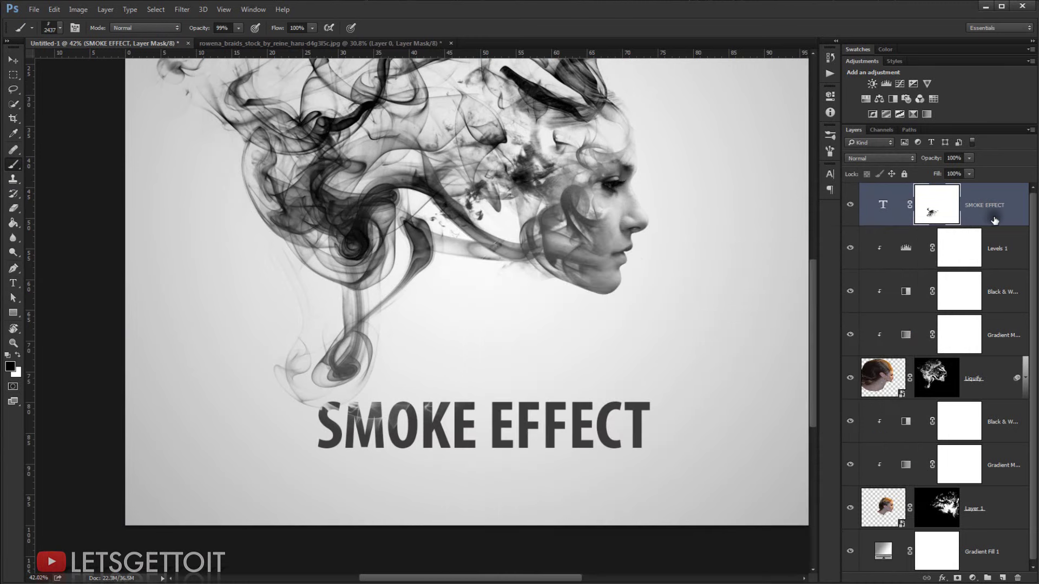
left_click(1003, 578)
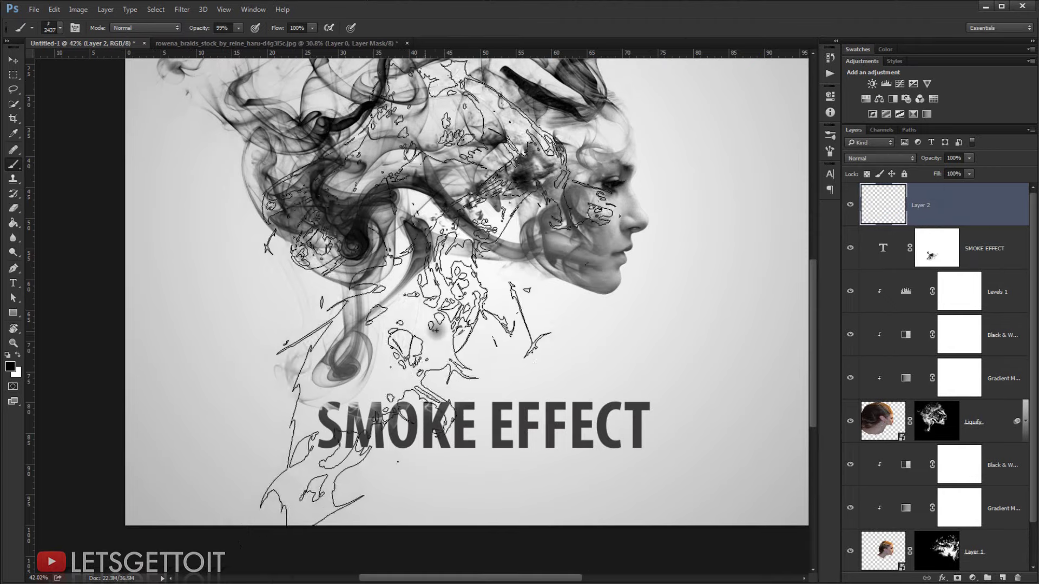
- Reduce the smoke brush to 420 px so it fits between the end of the smoke trail and the letter S
mouse_move(437, 329)
left_mouse_down()
mouse_move(338, 328)
mouse_move(330, 358)
left_mouse_up()
scroll(329, 361, "up", 4)
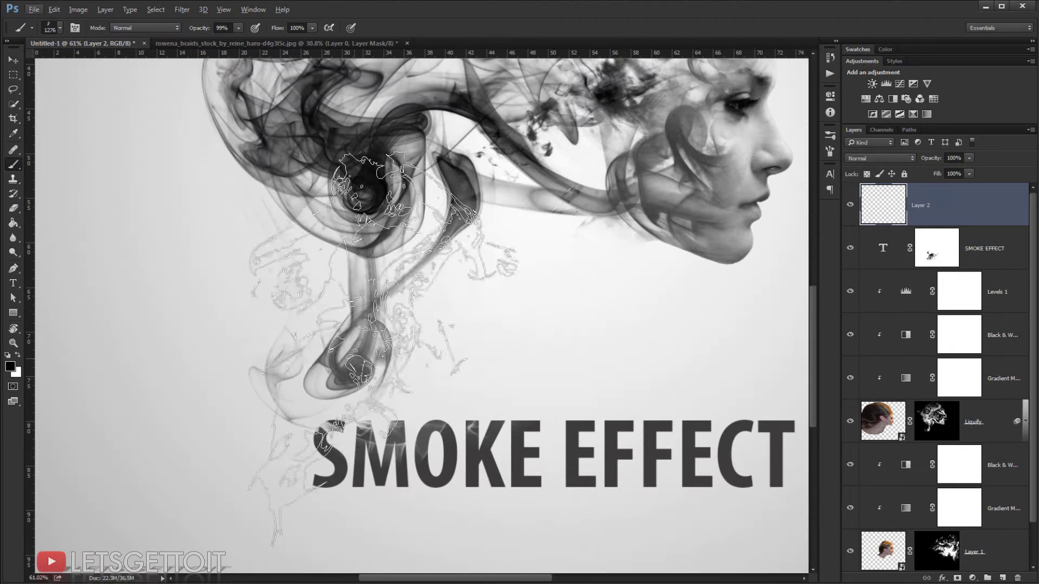
left_click_drag(399, 360, 278, 368)
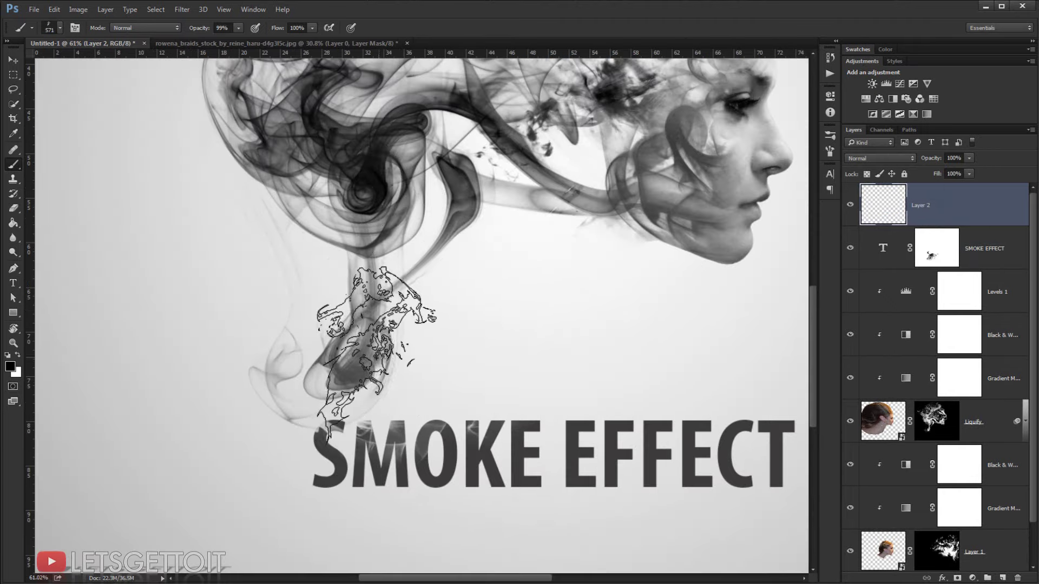
left_click_drag(385, 359, 410, 345)
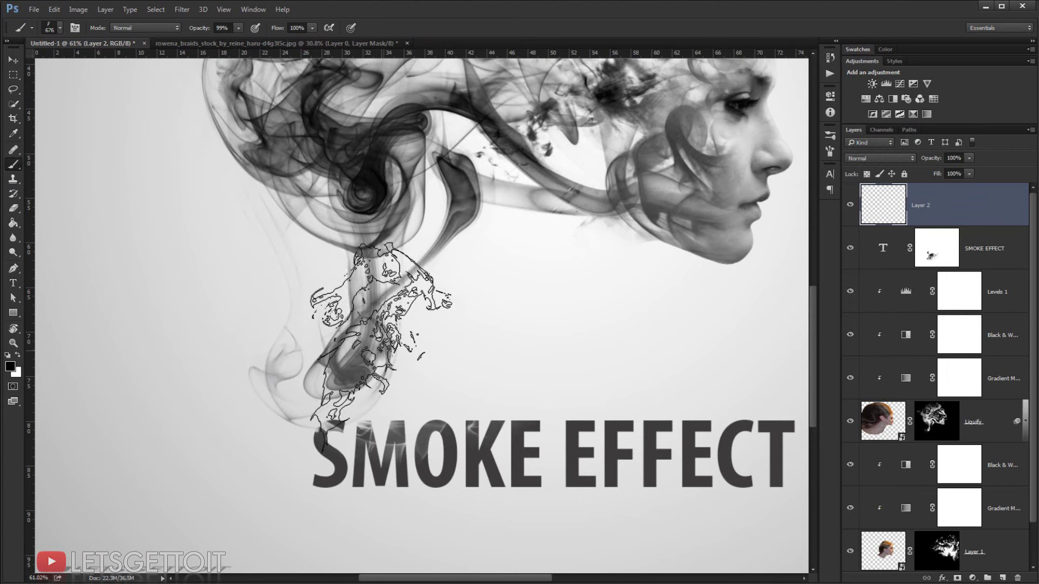
left_click_drag(359, 366, 330, 366)
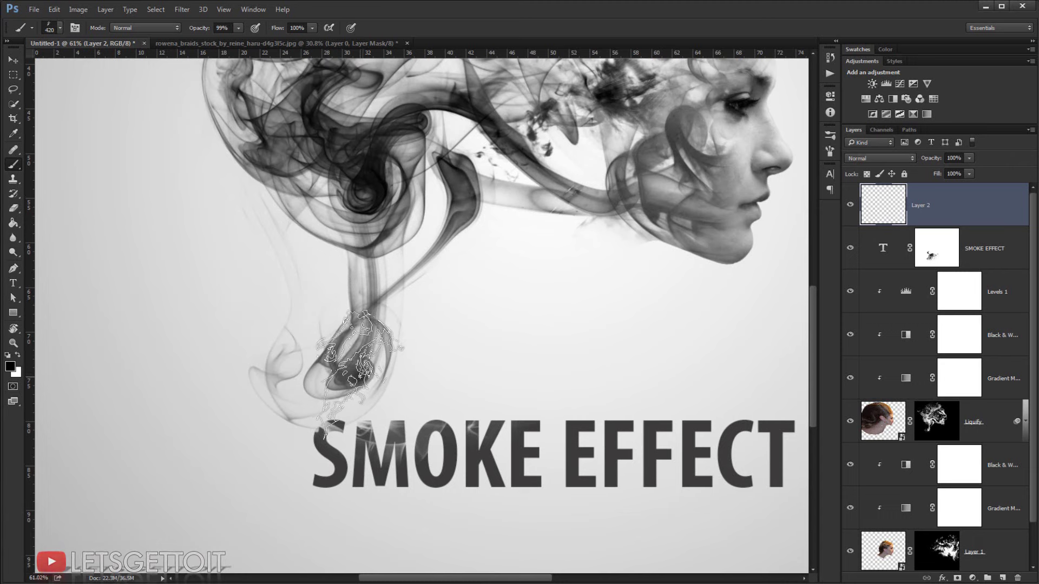
- Sample the letter S's dark gray as the foreground color and stamp smoke on Layer 2 linking the trail to the S
left_click(13, 367)
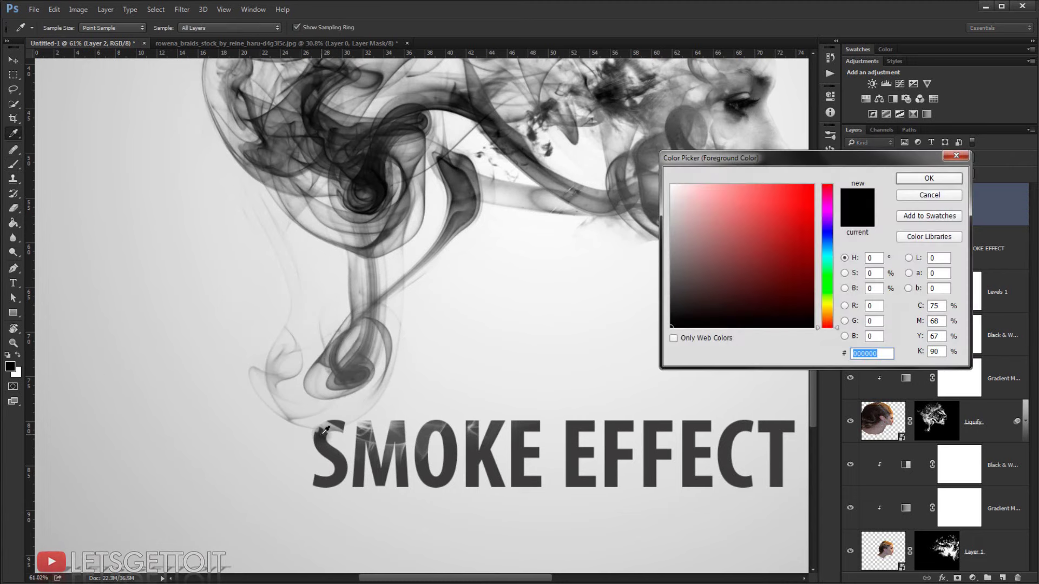
left_click(322, 436)
left_click(927, 180)
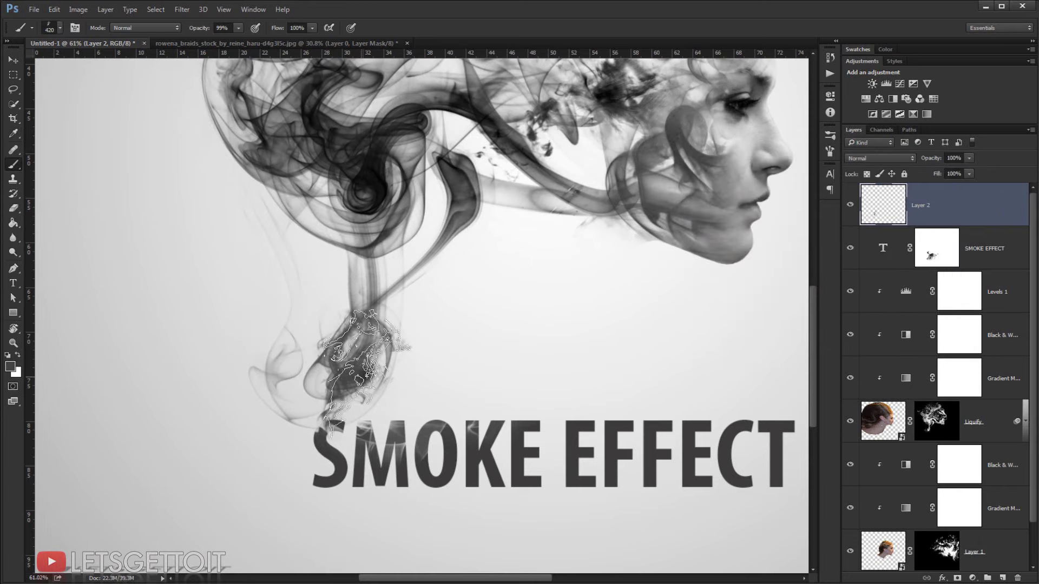
- Target the SMOKE EFFECT layer mask and switch to a soft round brush of 65 px with 0% hardness
scroll(389, 431, "up", 1)
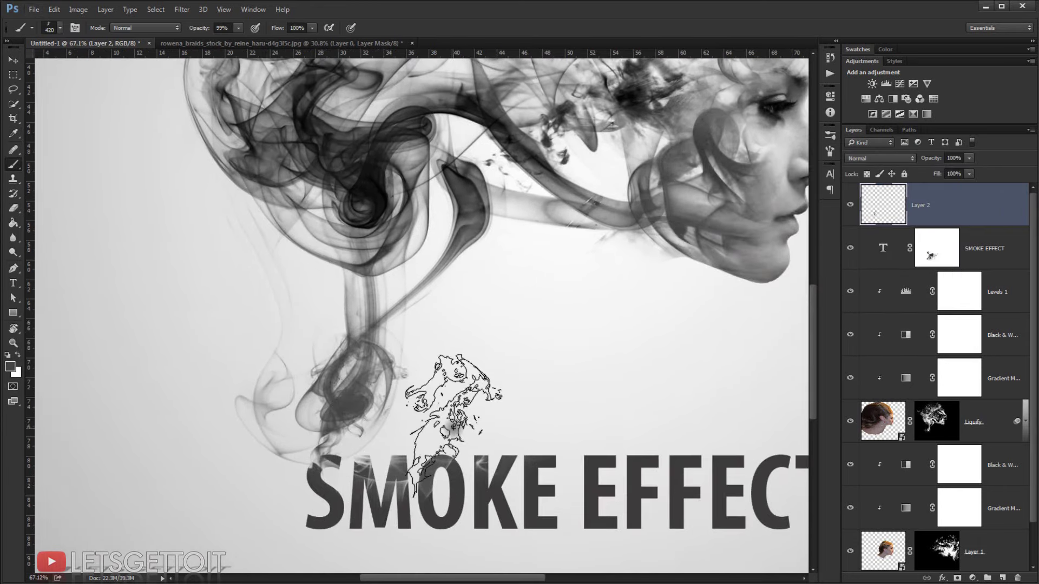
scroll(452, 417, "up", 4)
scroll(455, 422, "down", 5)
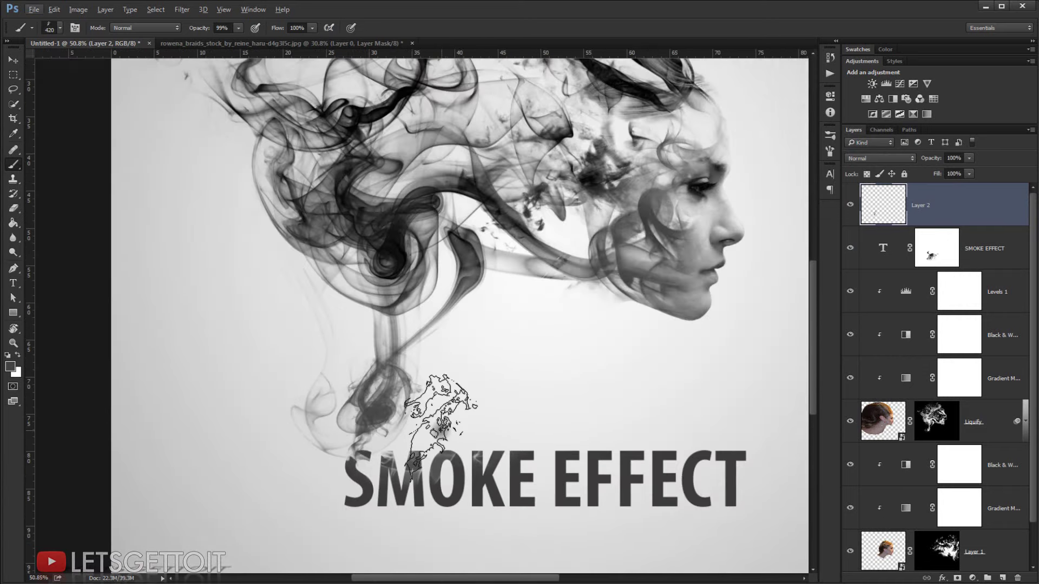
left_click(932, 254)
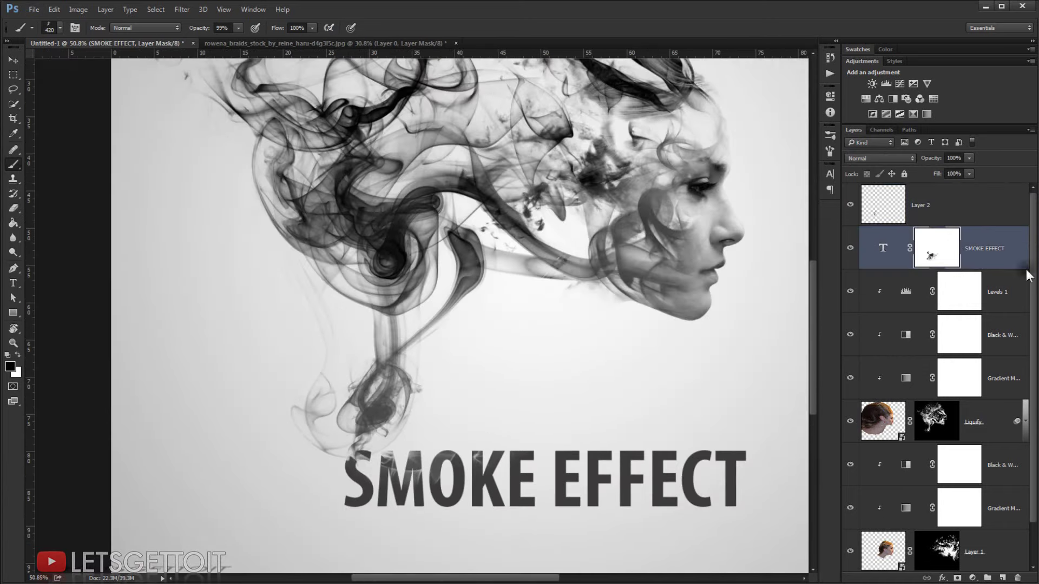
right_click(552, 249)
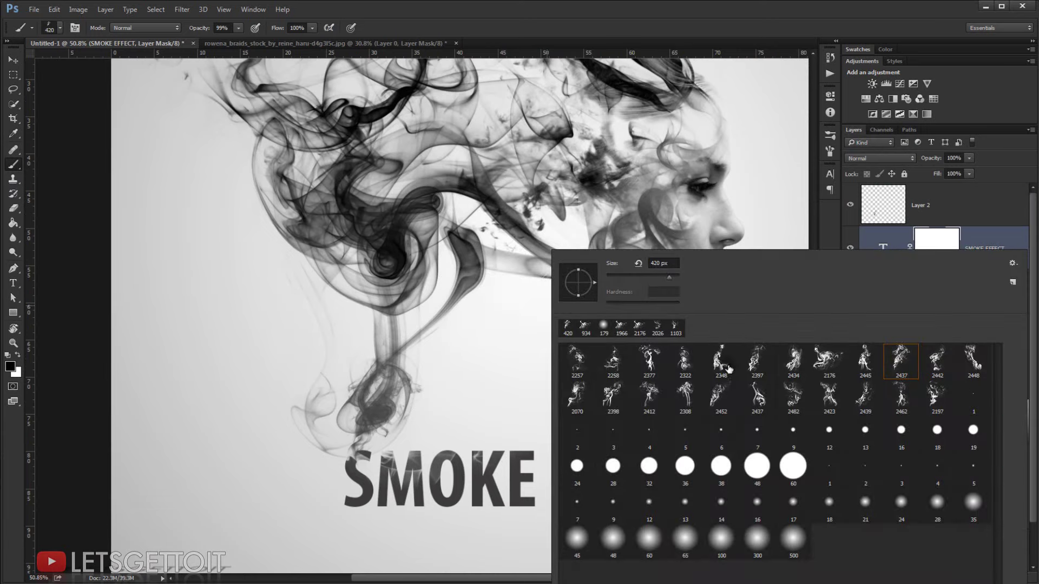
left_click(754, 3)
right_click(408, 388, "alt")
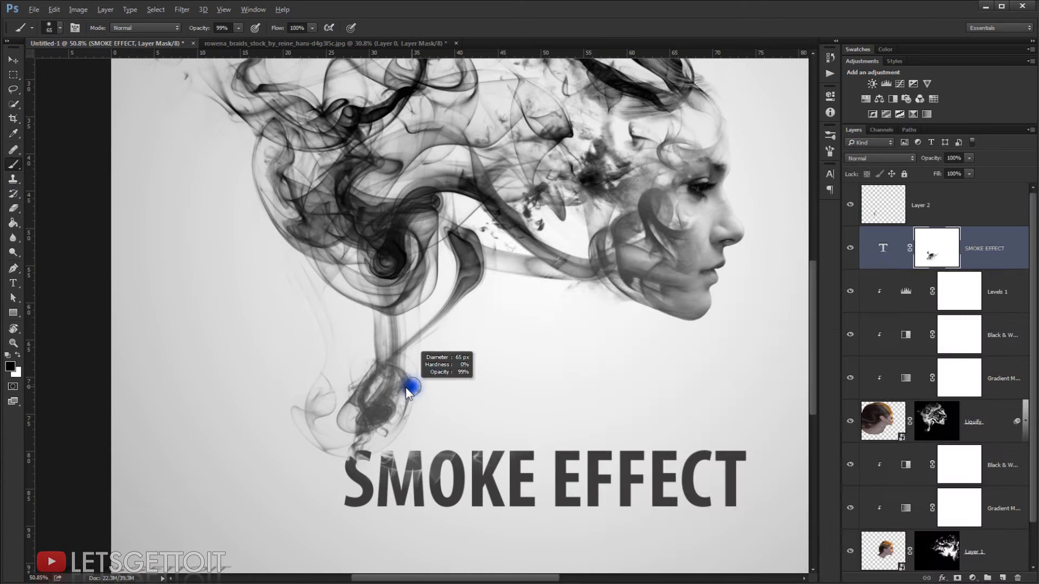
- Shrink the brush to 40 px and paint the text mask in black to hide the top of the letter S where the smoke joins
scroll(381, 437, "up", 8)
scroll(358, 456, "up", 4)
right_click(420, 399, "alt")
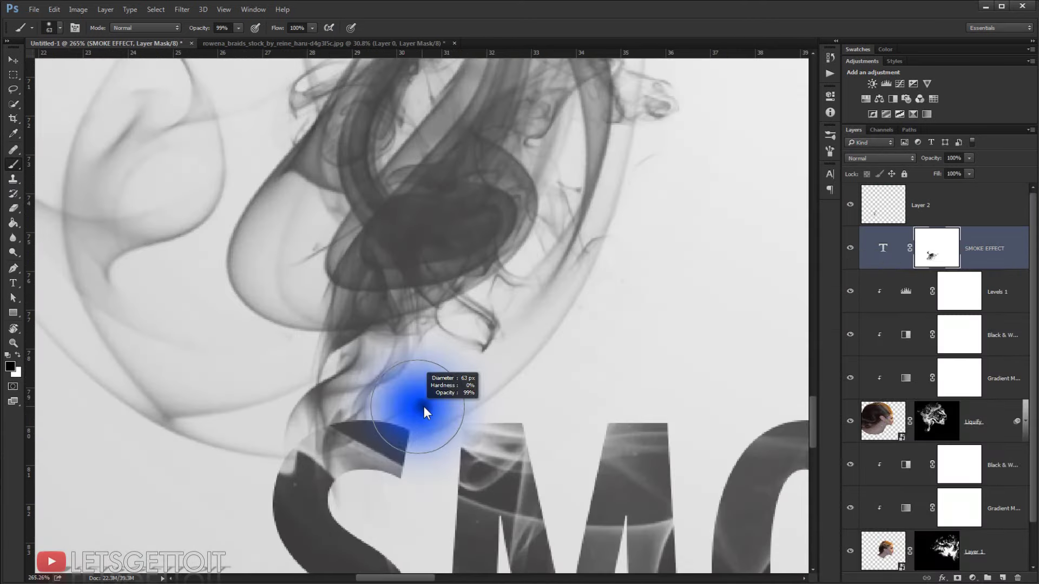
mouse_move(414, 414)
left_mouse_down()
mouse_move(403, 469)
mouse_move(413, 417)
mouse_move(349, 394)
mouse_move(324, 396)
mouse_move(320, 416)
mouse_move(294, 408)
mouse_move(404, 426)
left_mouse_up()
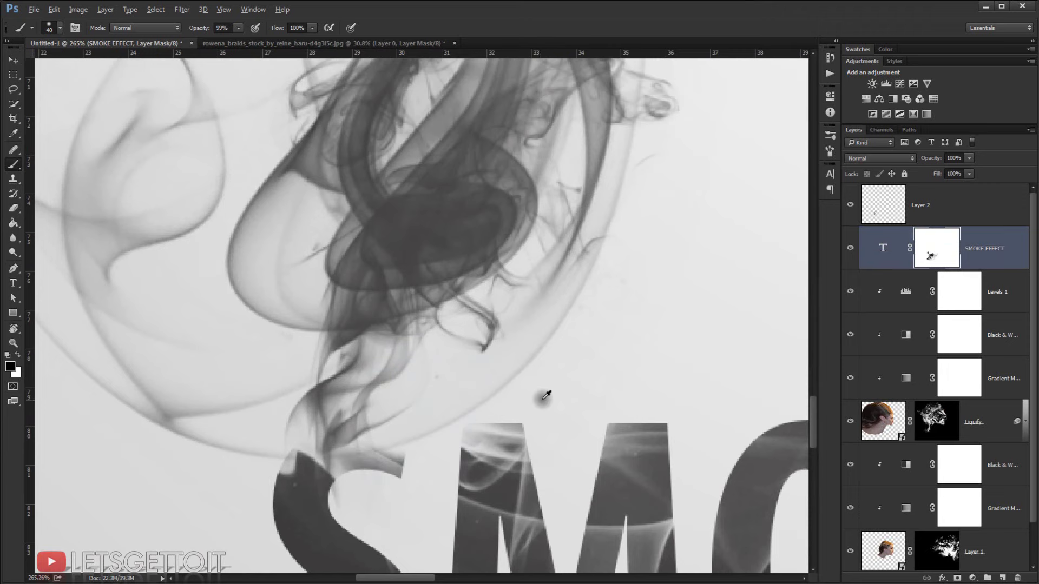
- Enlarge the soft brush to 99 px and fade the top of the letter M in black on the text mask
scroll(545, 395, "down", 2)
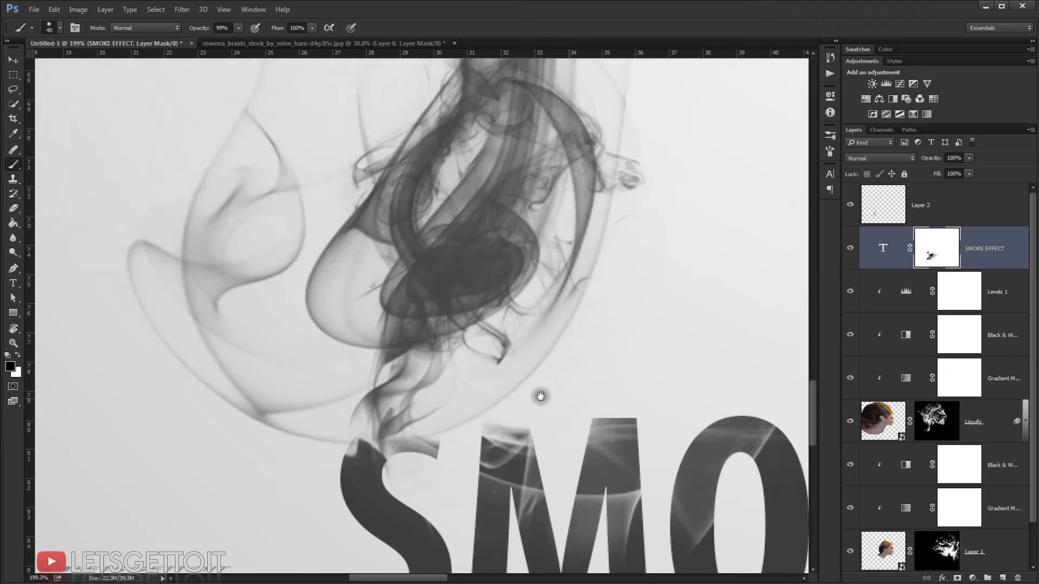
mouse_move(540, 396)
left_mouse_down()
mouse_move(459, 375)
mouse_move(440, 383)
mouse_move(478, 390)
left_mouse_up()
scroll(476, 346, "down", 3)
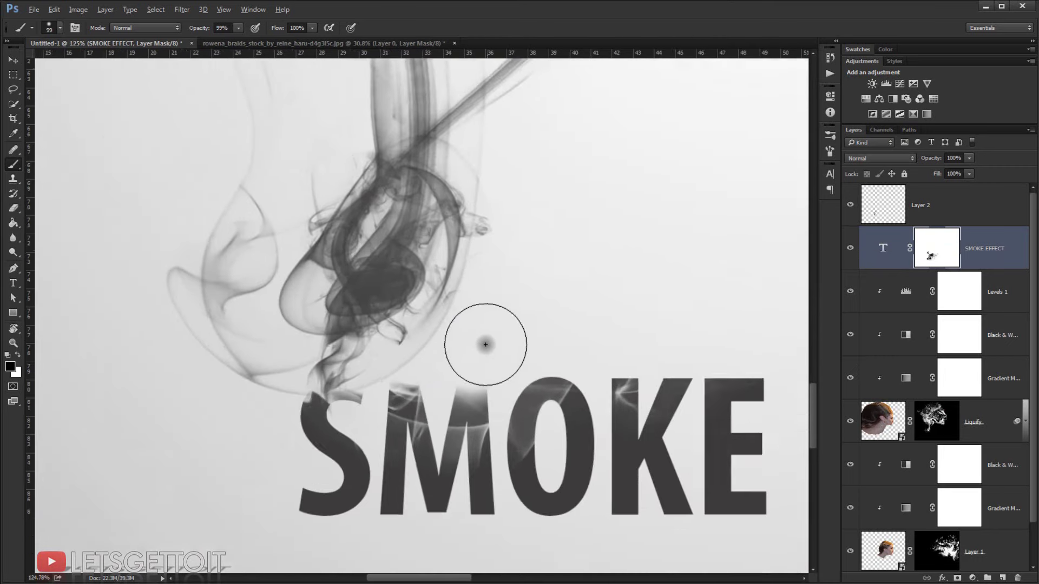
scroll(552, 345, "down", 2)
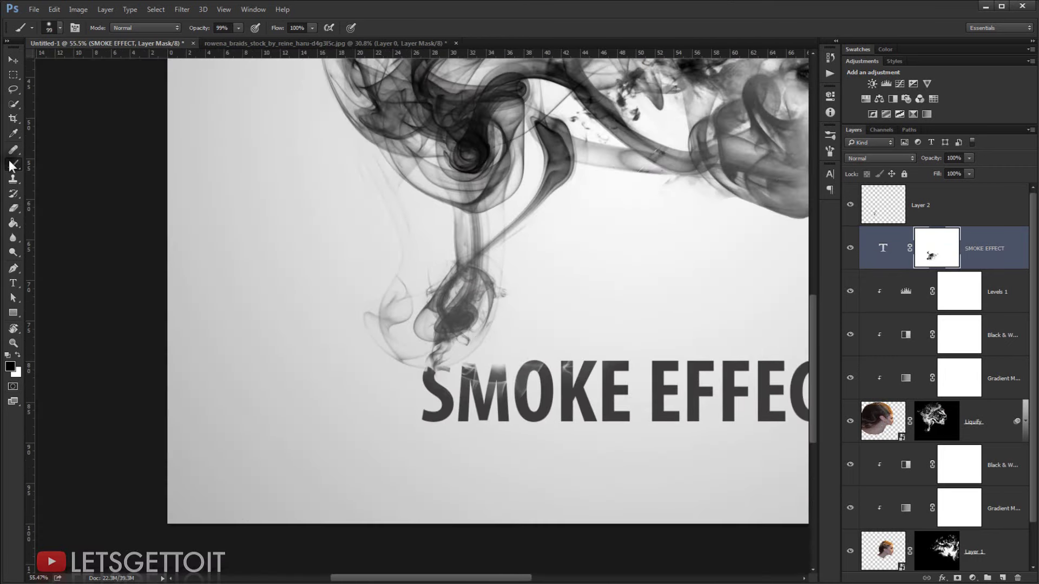
- Stamp smoke on Layer 2 above the title's first letters using smoke brush 2442 reduced to 798 px
left_click(877, 194)
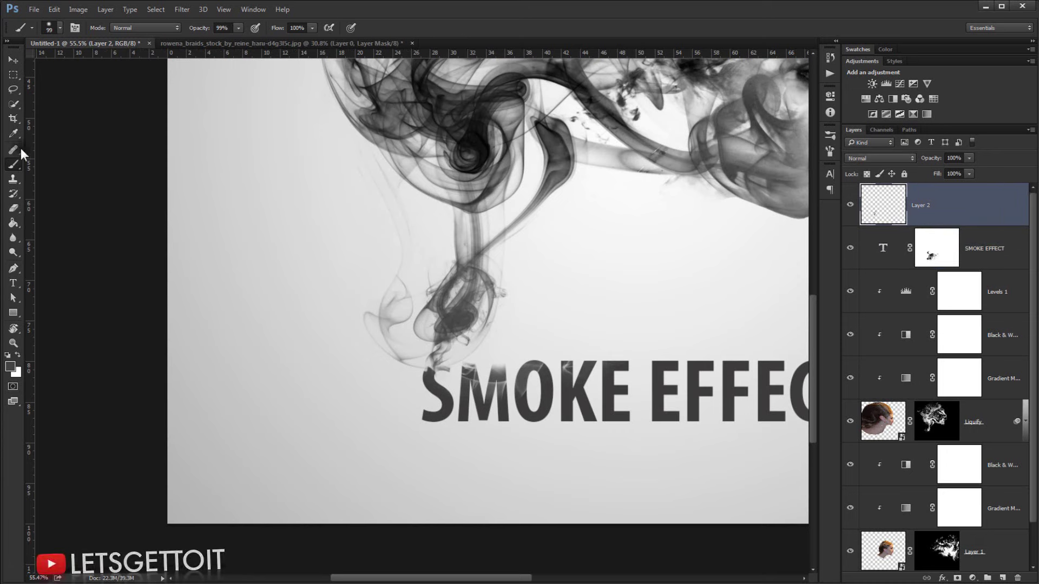
right_click(524, 319)
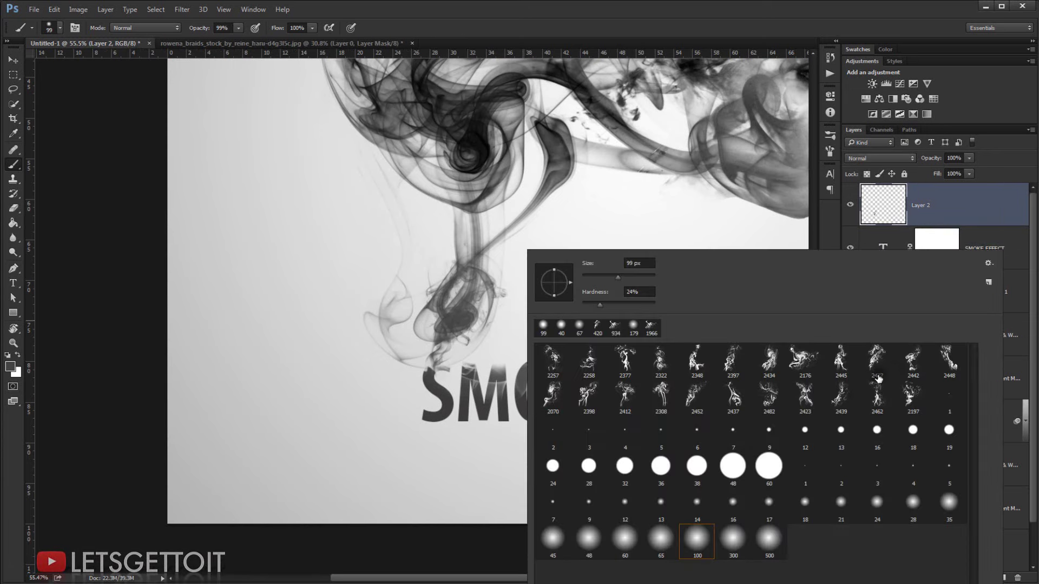
left_click(643, 2)
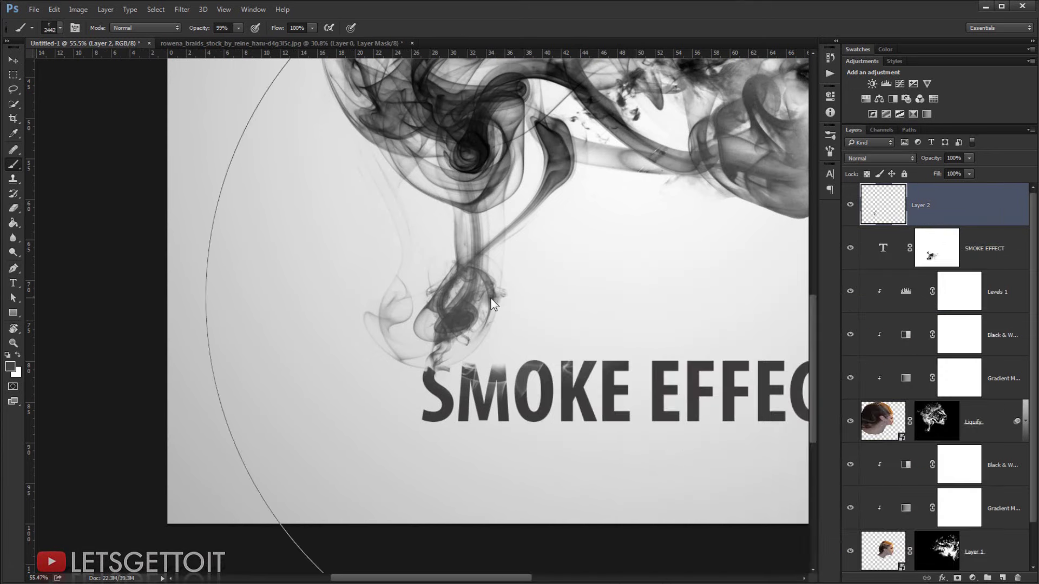
left_click_drag(585, 302, 368, 306)
mouse_move(488, 261)
left_mouse_down()
mouse_move(463, 267)
mouse_move(499, 270)
left_mouse_up()
left_click(482, 279)
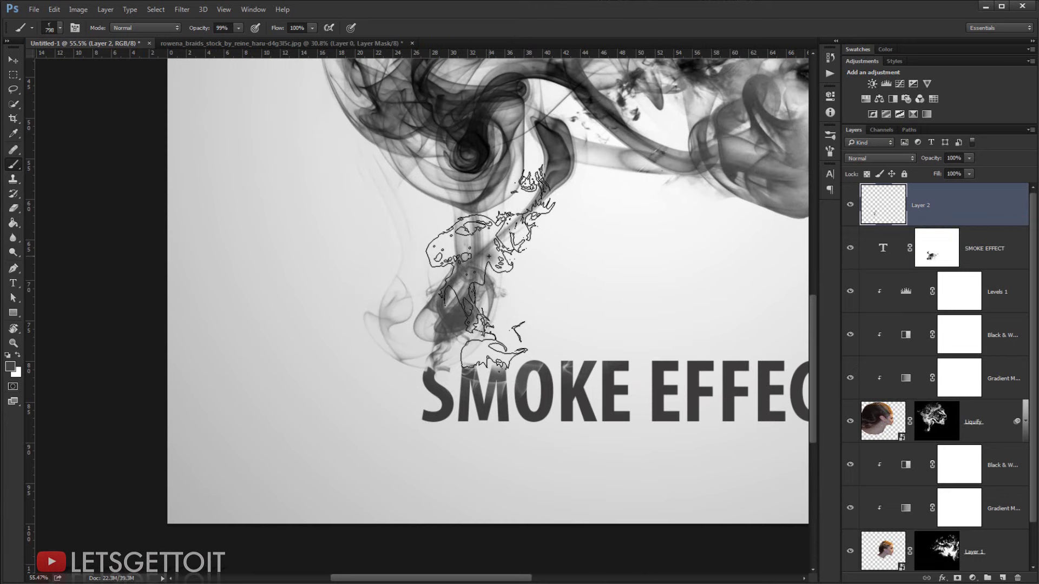
left_click(489, 256)
- Lower Layer 2's opacity to 77% to soften the smoke trail leading to the title
key("ctrl+0")
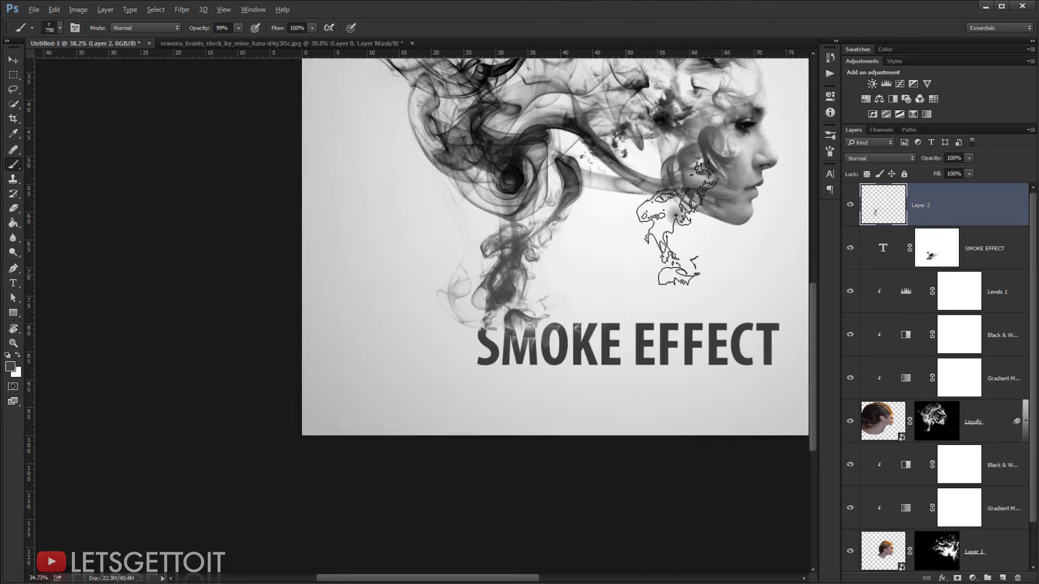
left_click_drag(939, 158, 927, 159)
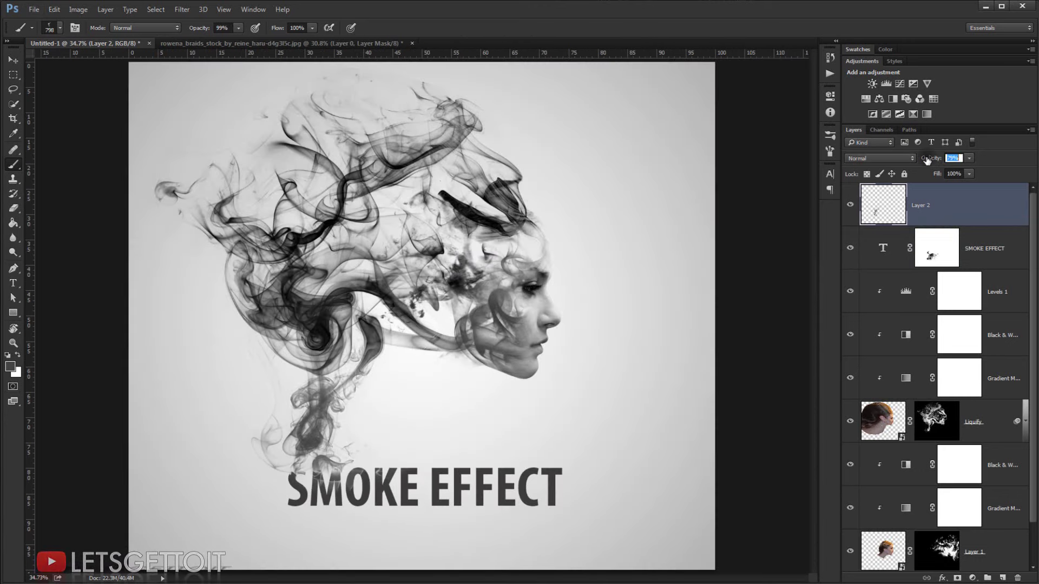
scroll(605, 319, "down", 2)
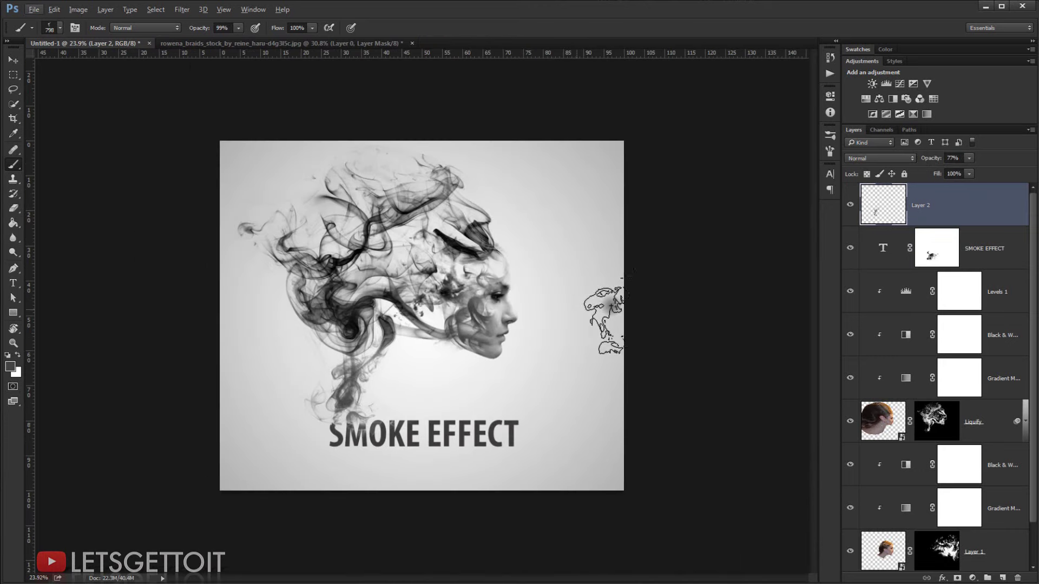
- Add an Exposure adjustment layer above Layer 2 with offset +0.0041 and gamma correction 0.81
key("ctrl+0")
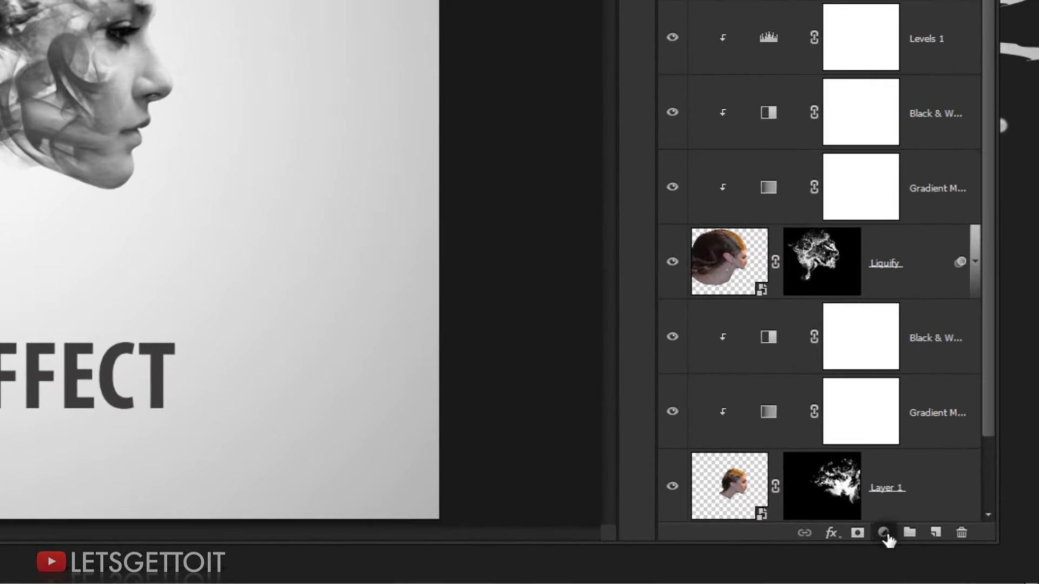
left_click(884, 534)
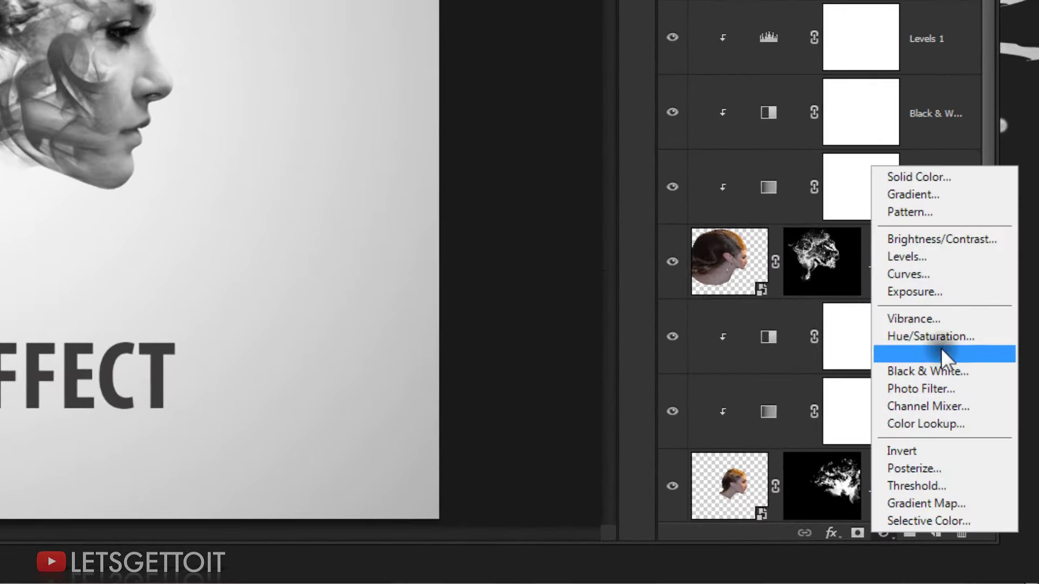
left_click(947, 289)
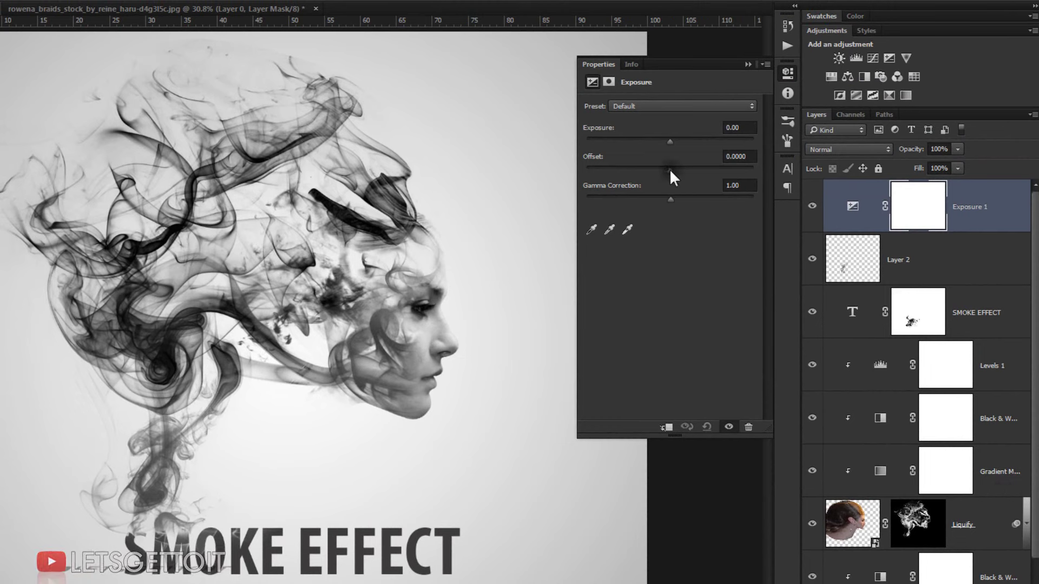
left_click_drag(670, 168, 679, 199)
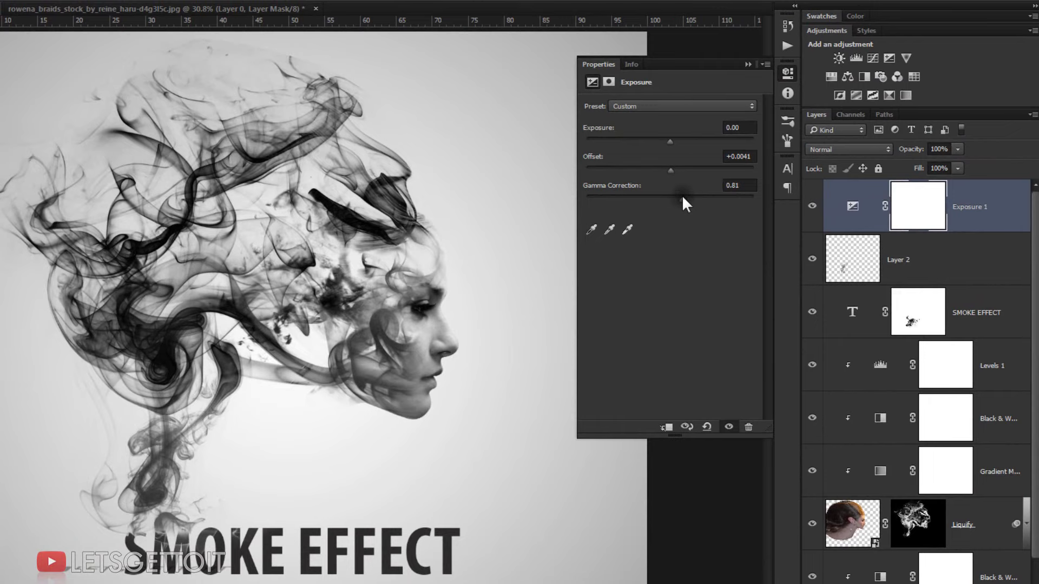
left_click(748, 65)
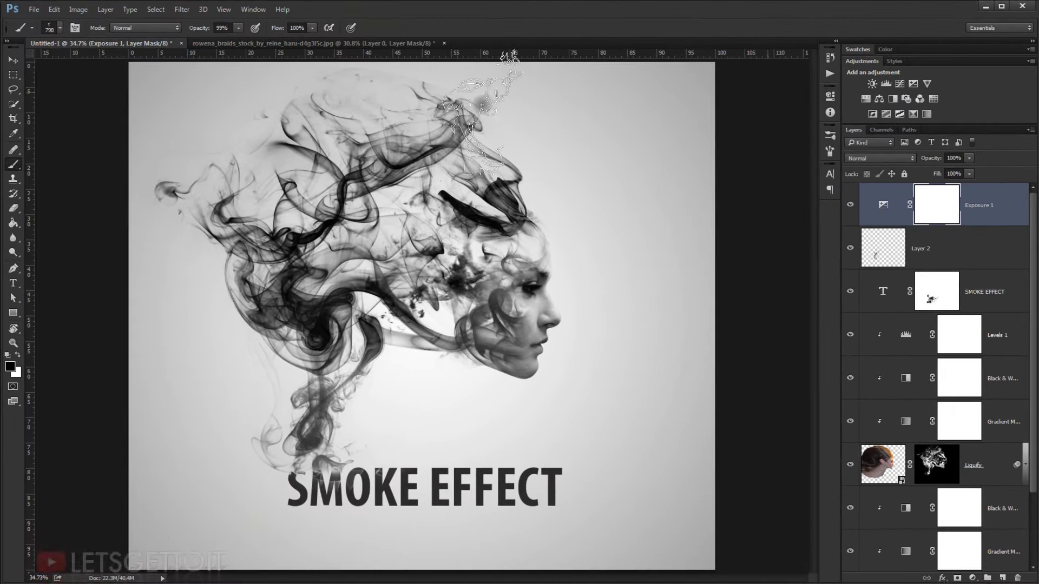
- Switch to the Move tool and hide the interface panels to examine the whole finished composition
key("v")
scroll(428, 327, "down", 1)
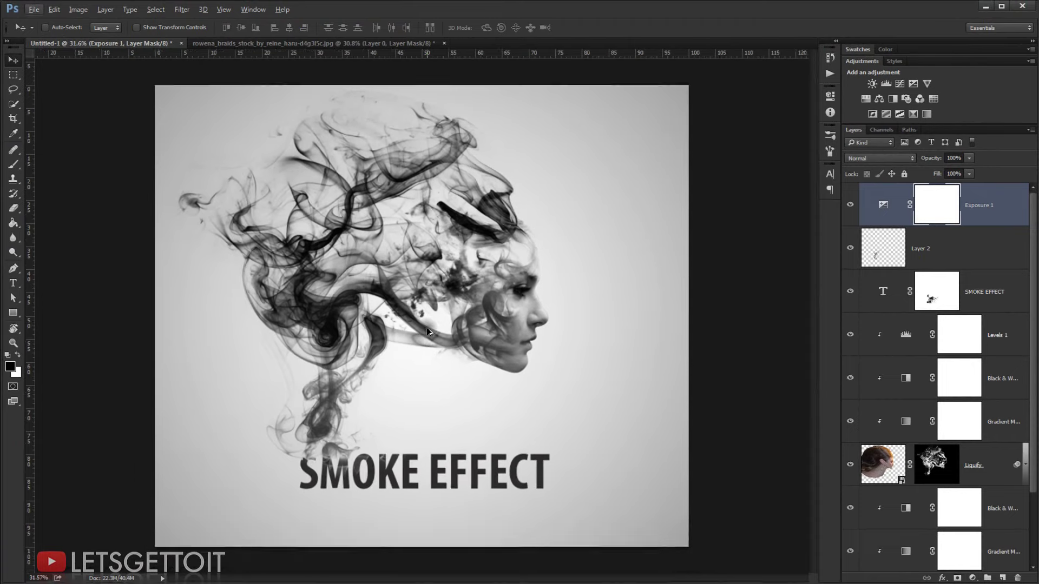
key("Tab")
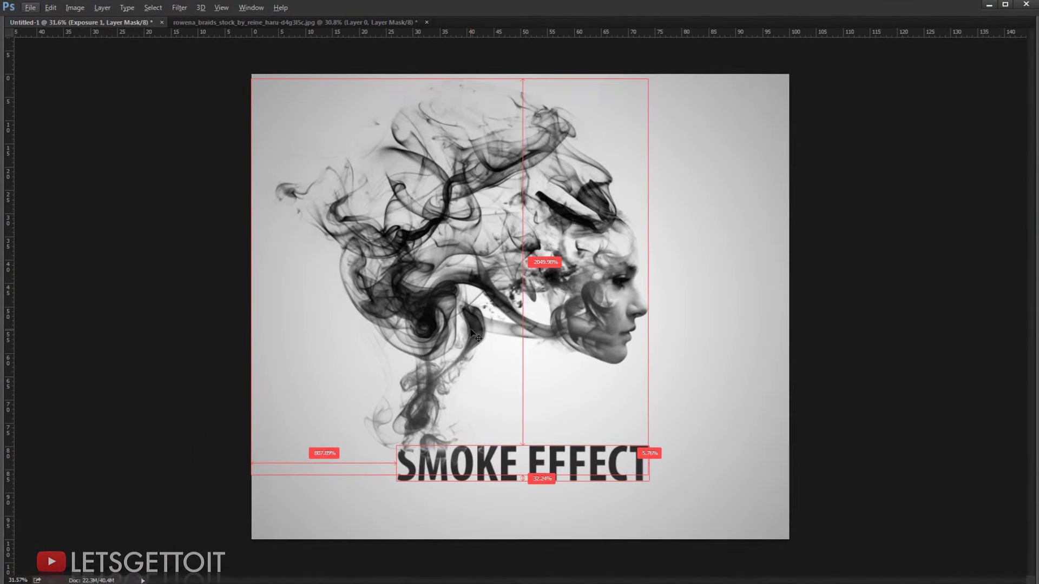
scroll(472, 333, "up", 1)
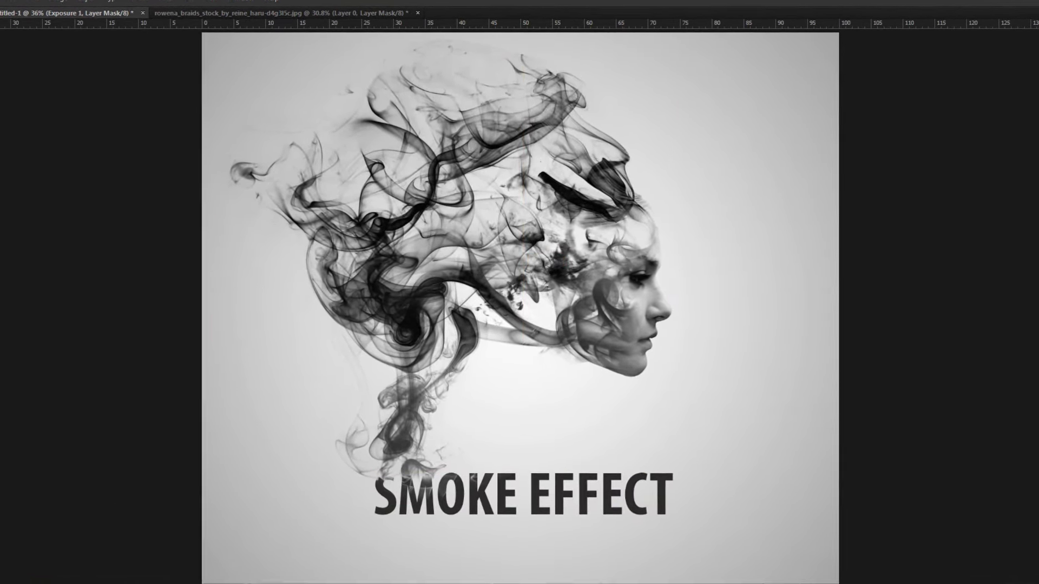